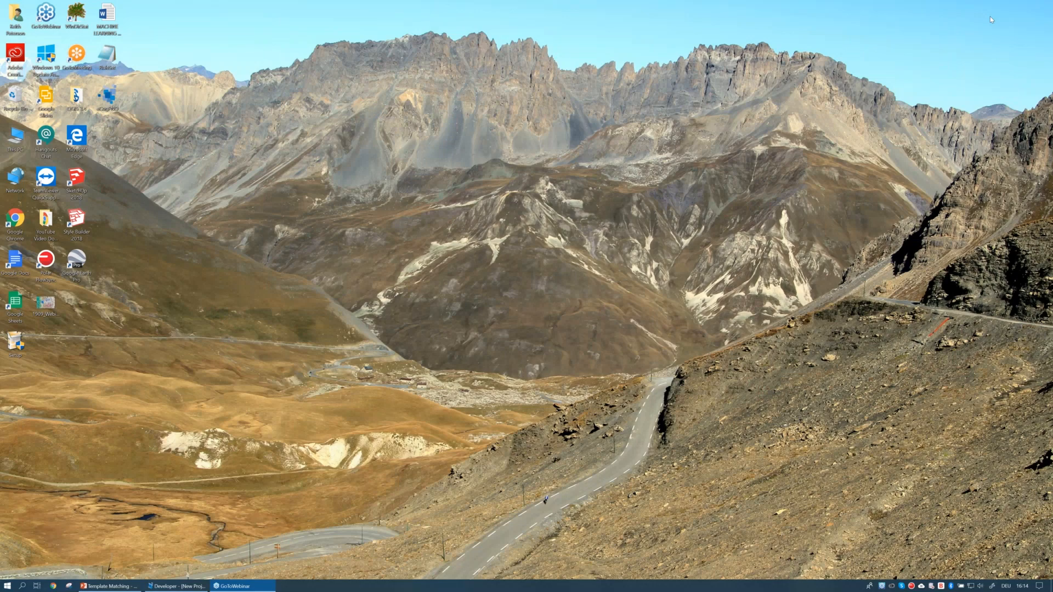
Switch to eCognition Developer and look over the parasol rows along the beach in the satellite image
left_click(176, 586)
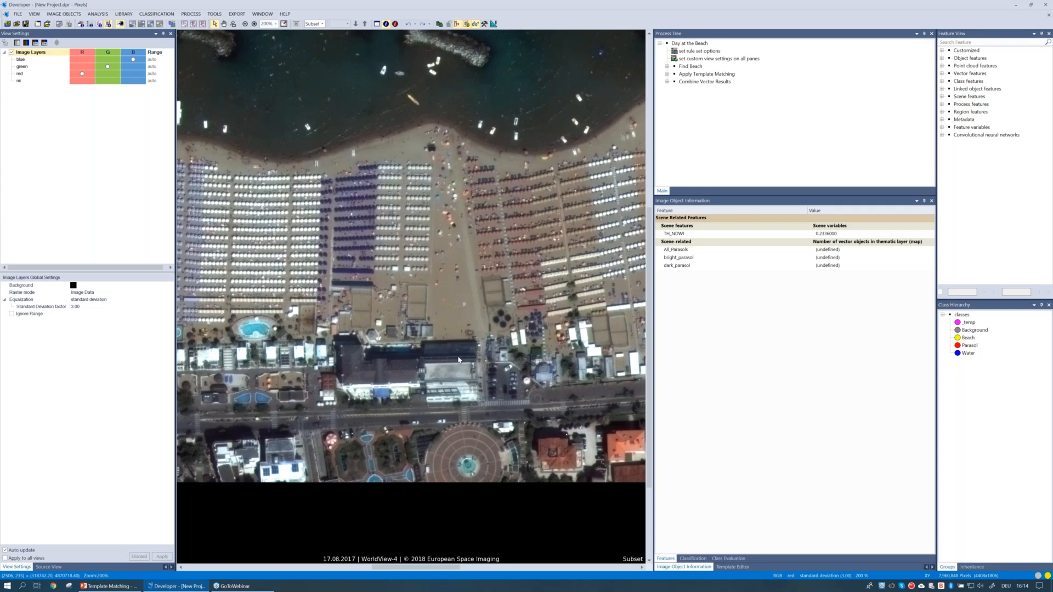
left_click_drag(183, 159, 314, 248)
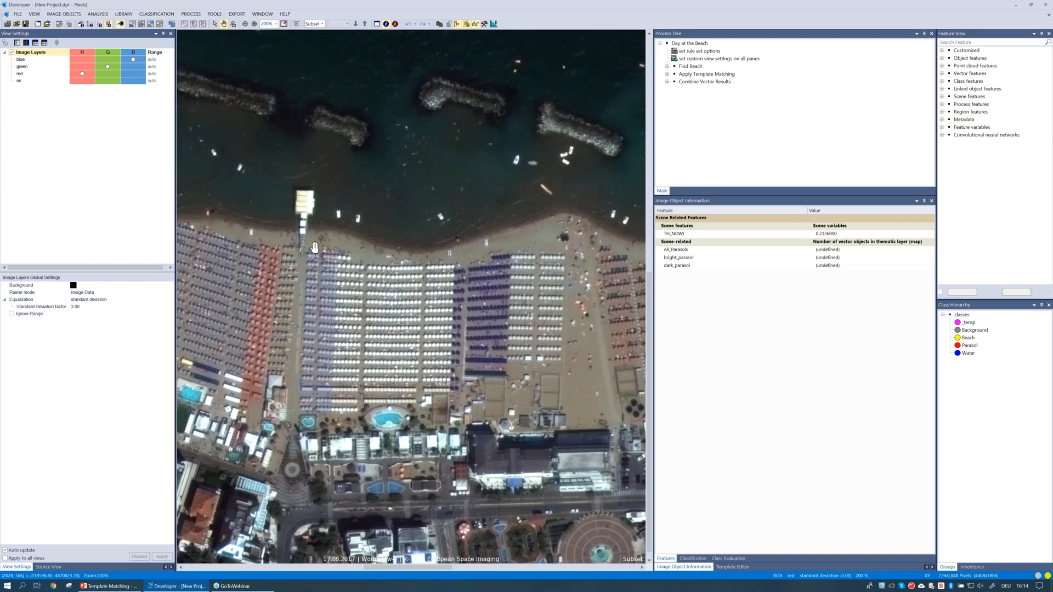
scroll(314, 247, "down", 2)
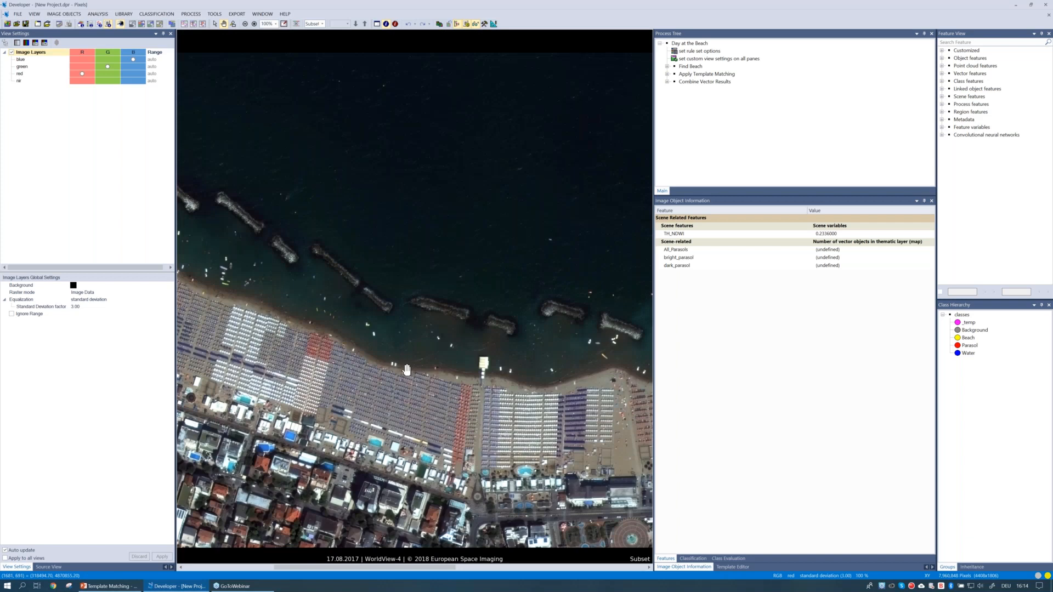
left_click_drag(498, 397, 428, 401)
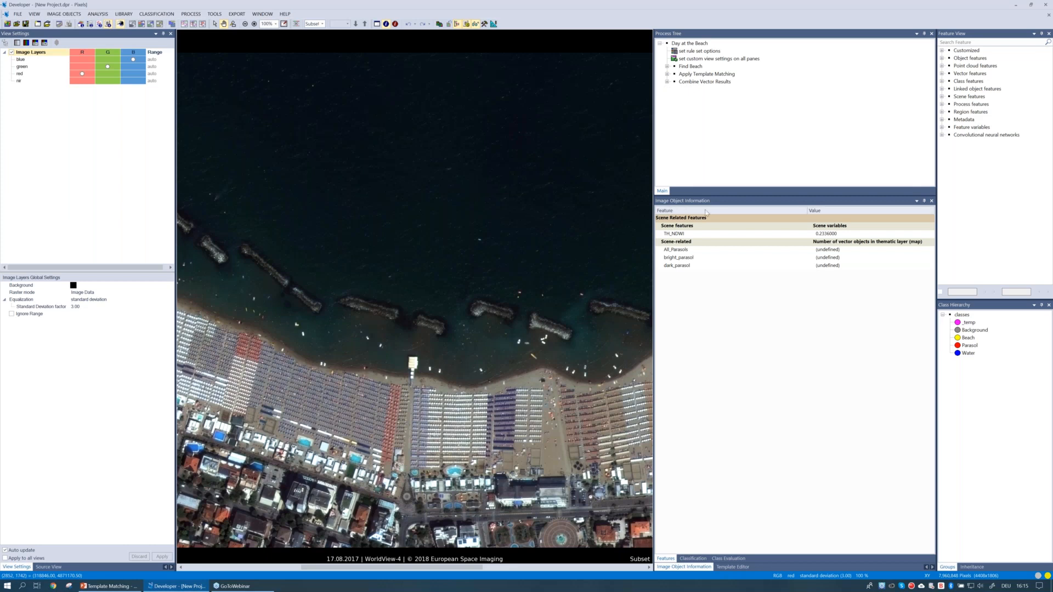
Open the Template Editor at its sample selection and widen its pane to give the thumbnails more room
left_click(746, 568)
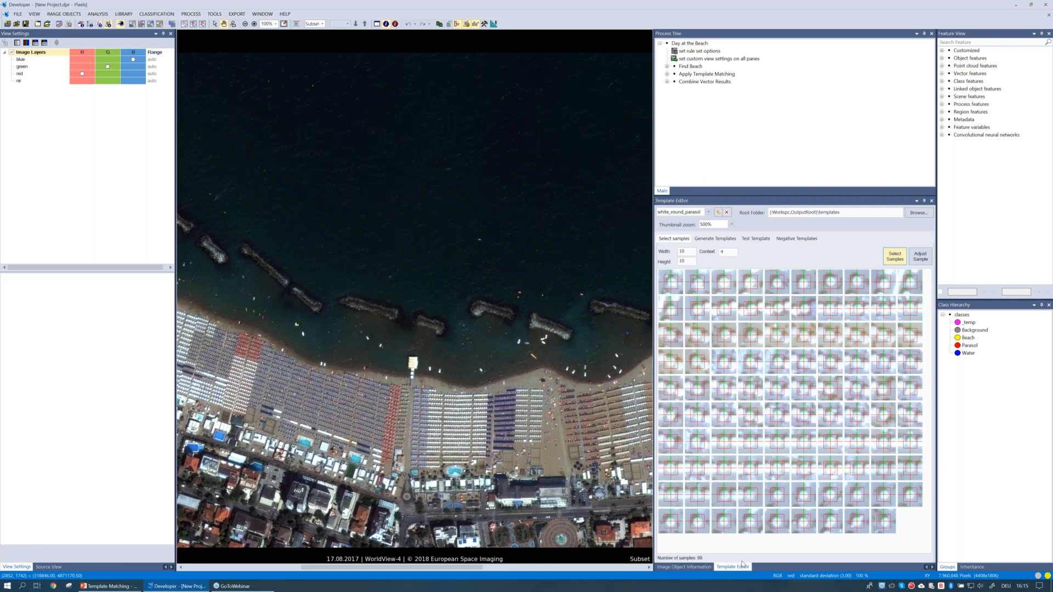
left_click_drag(653, 307, 557, 308)
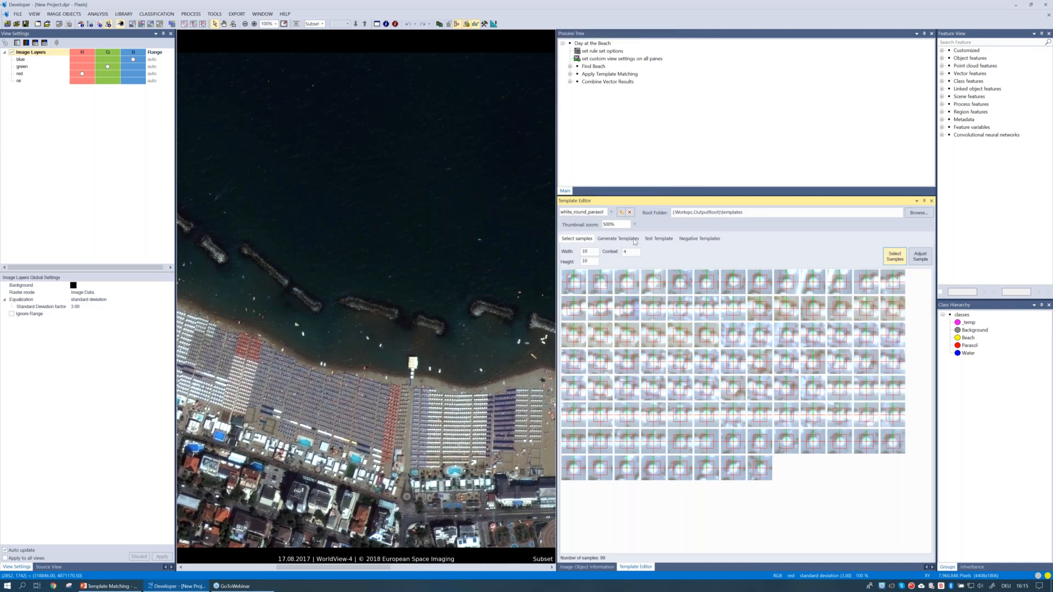
left_click(580, 240)
Review the list of available parasol templates and the root folder path where the templates are stored
left_click(611, 213)
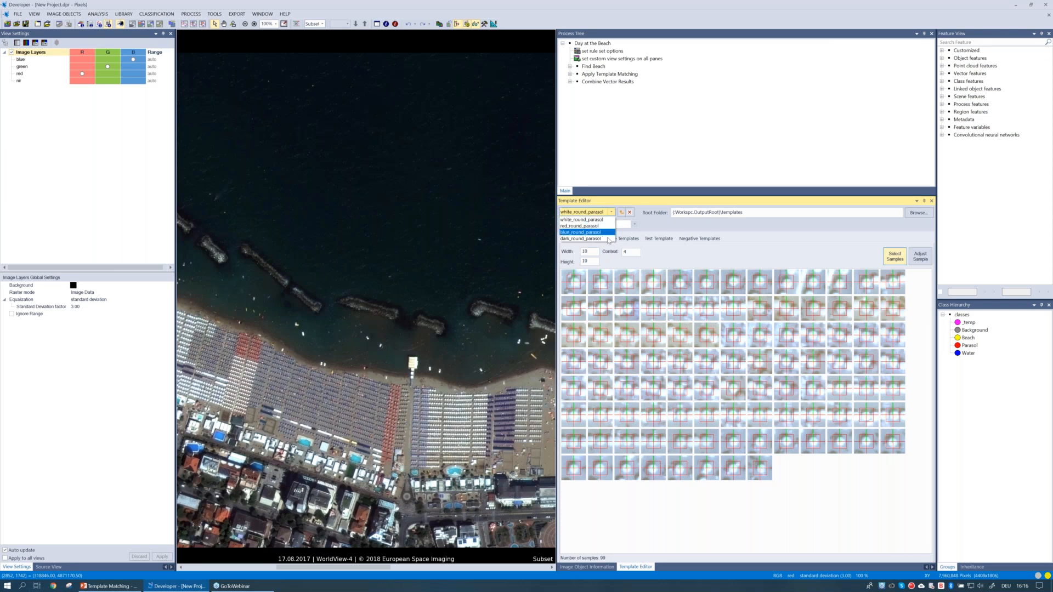
left_click(619, 204)
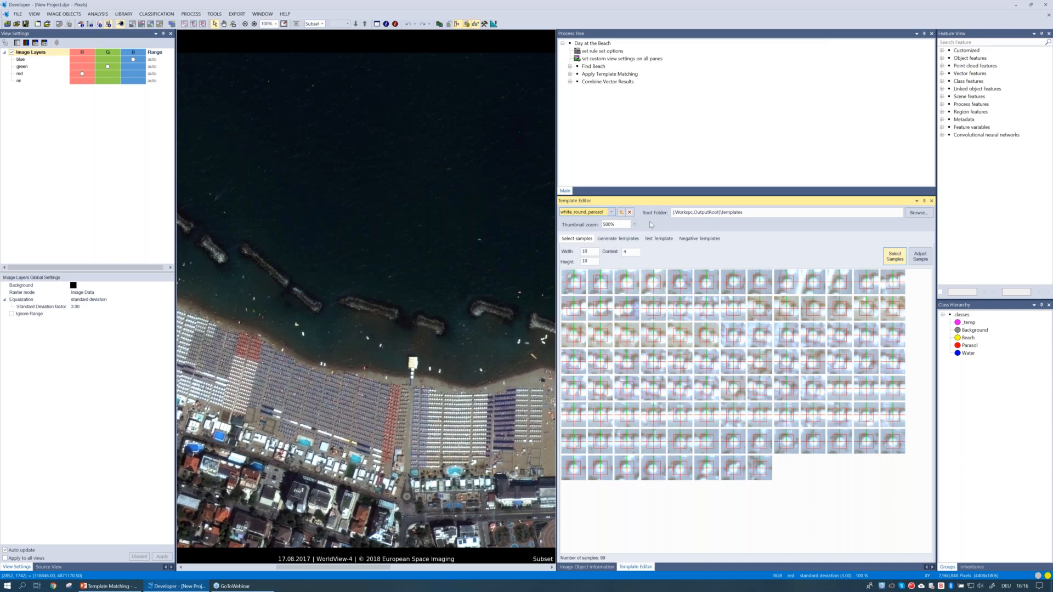
left_click(766, 216)
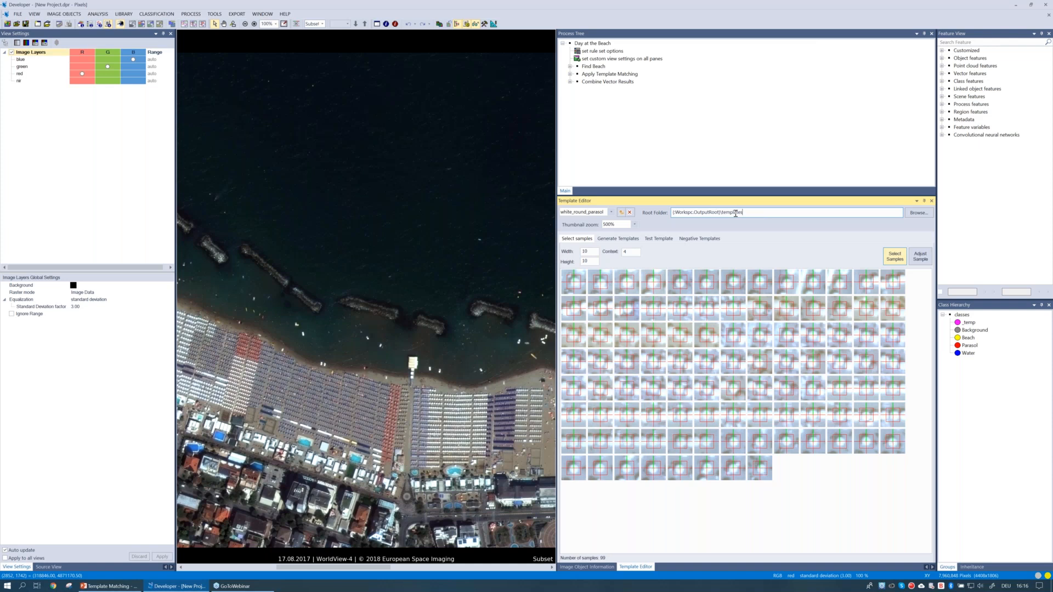
left_click_drag(743, 212, 723, 213)
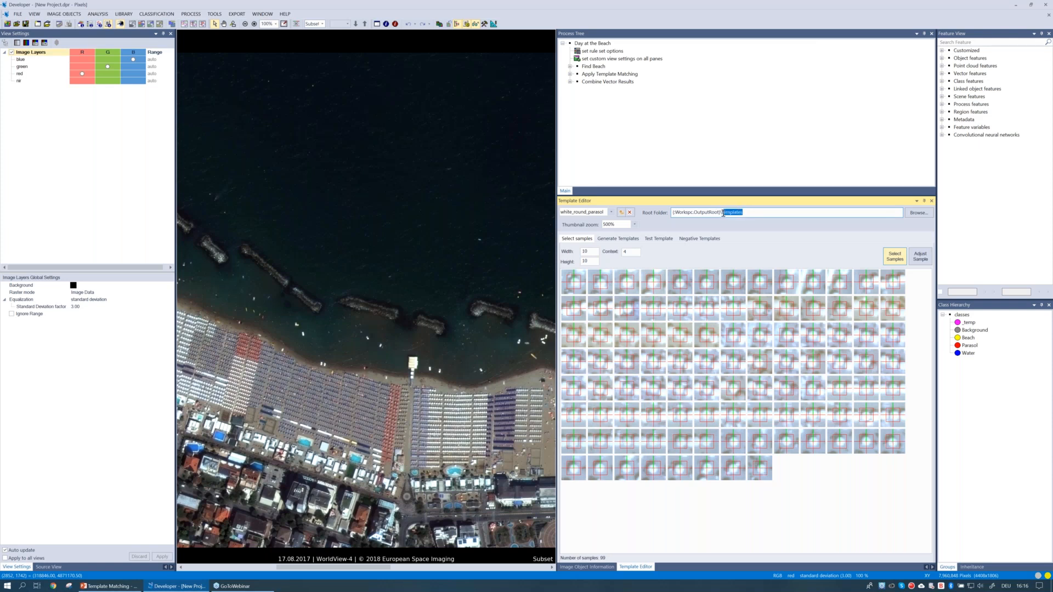
left_click(762, 228)
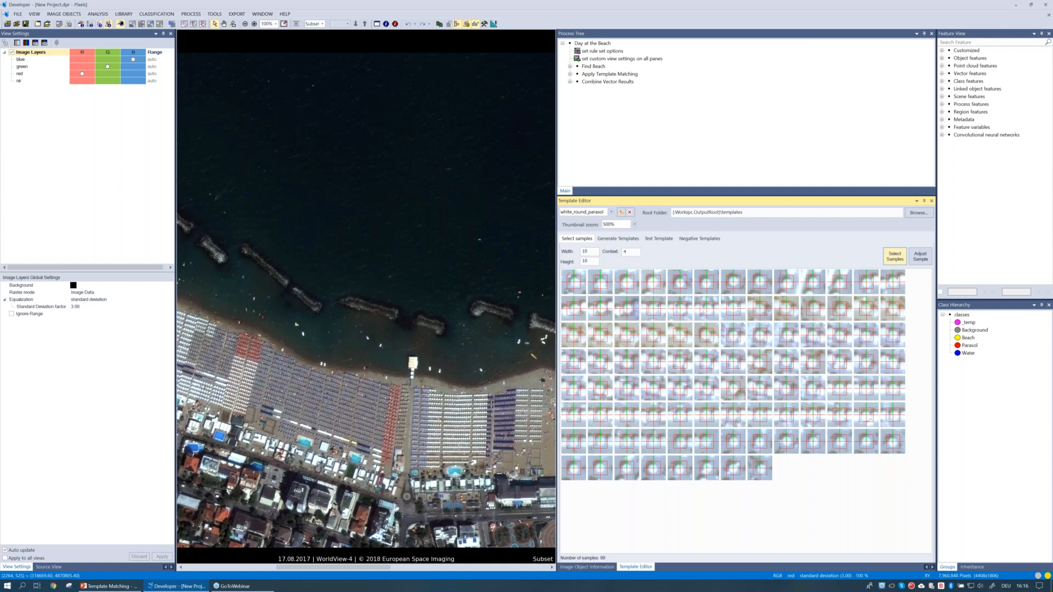
Add a trial sample from the beach image to the white_round_parasol template and delete that sample again
left_click(433, 402)
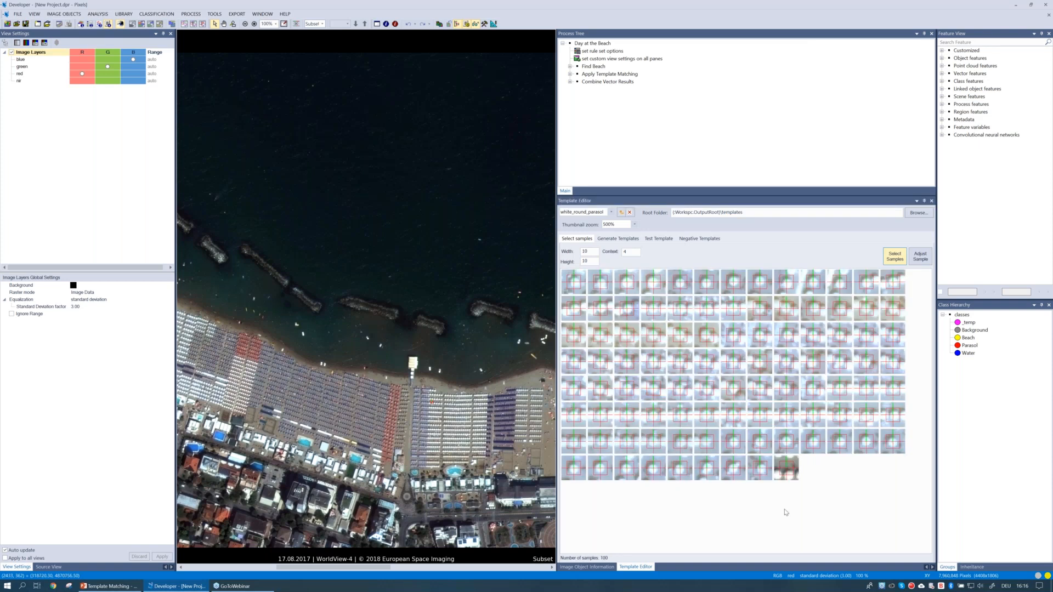
right_click(790, 475)
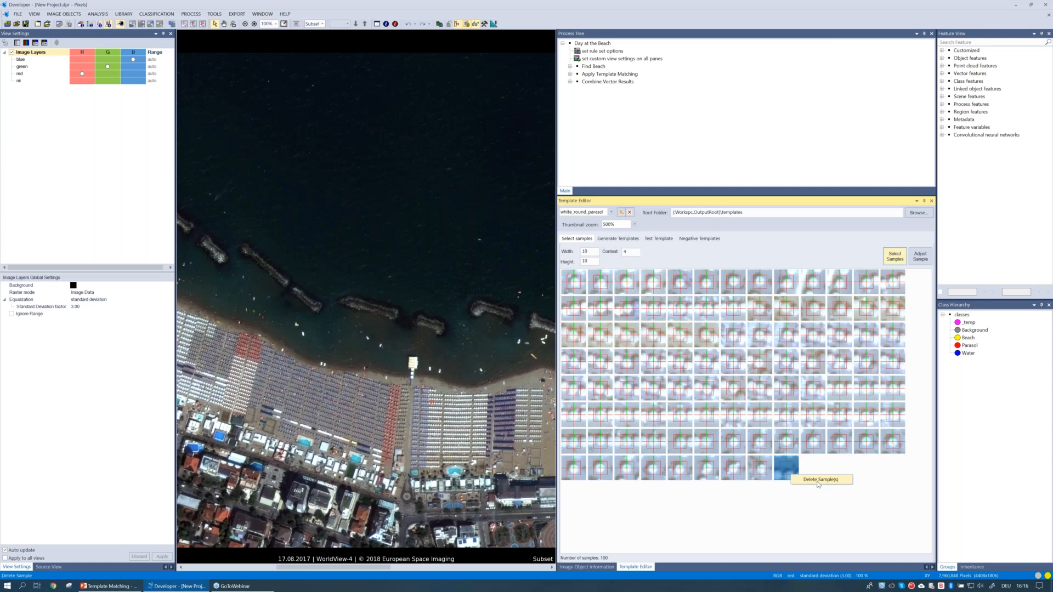
left_click(819, 481)
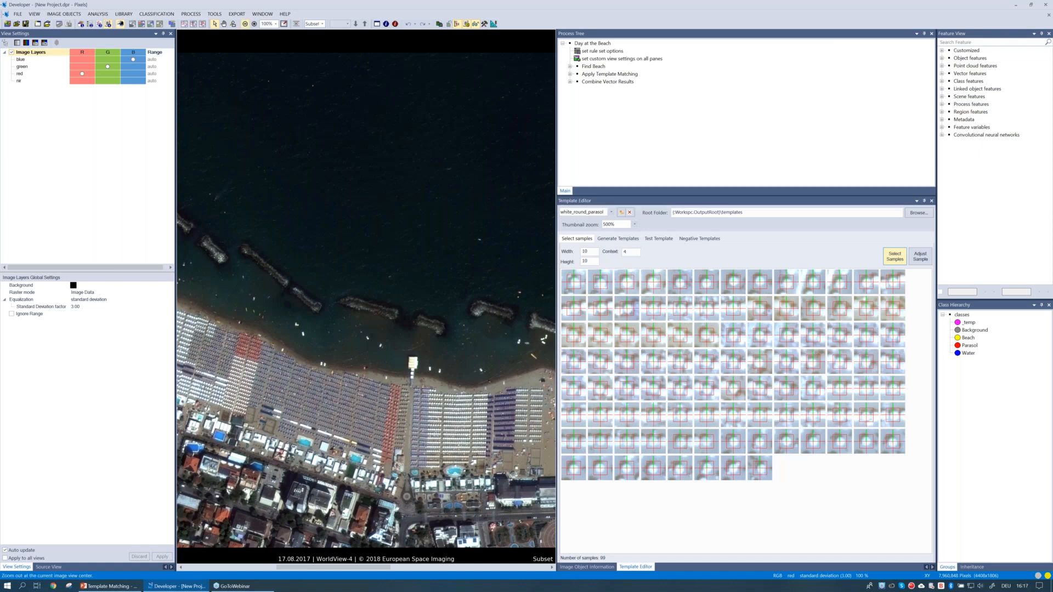
Add a white parasol from the block below the red parasols as a sample of the white_round_parasol template
left_click(245, 23)
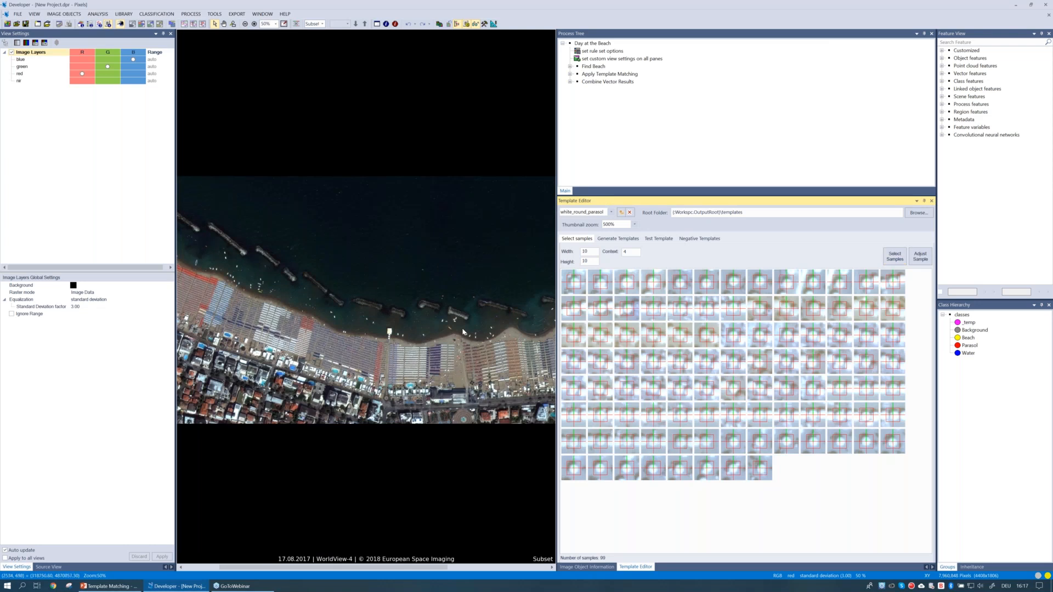
left_click(463, 332)
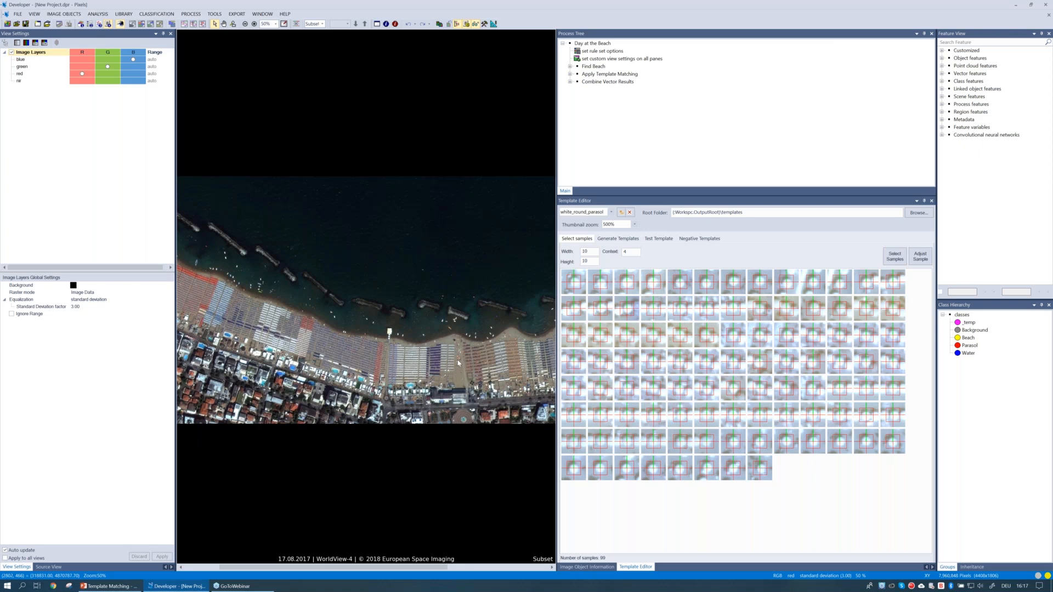
scroll(458, 363, "down", 1)
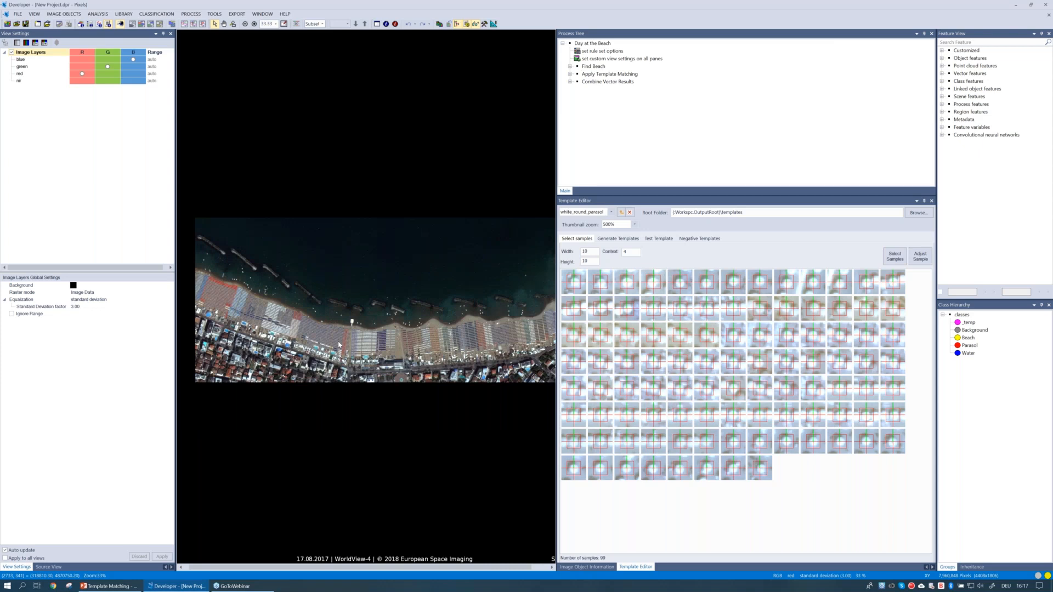
scroll(338, 345, "up", 5)
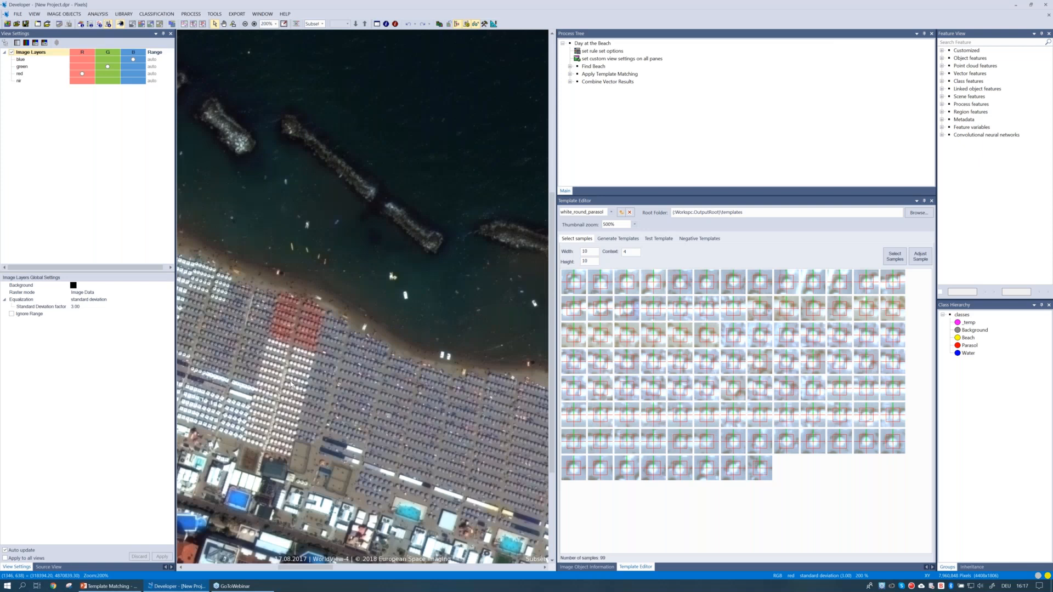
scroll(291, 384, "up", 1)
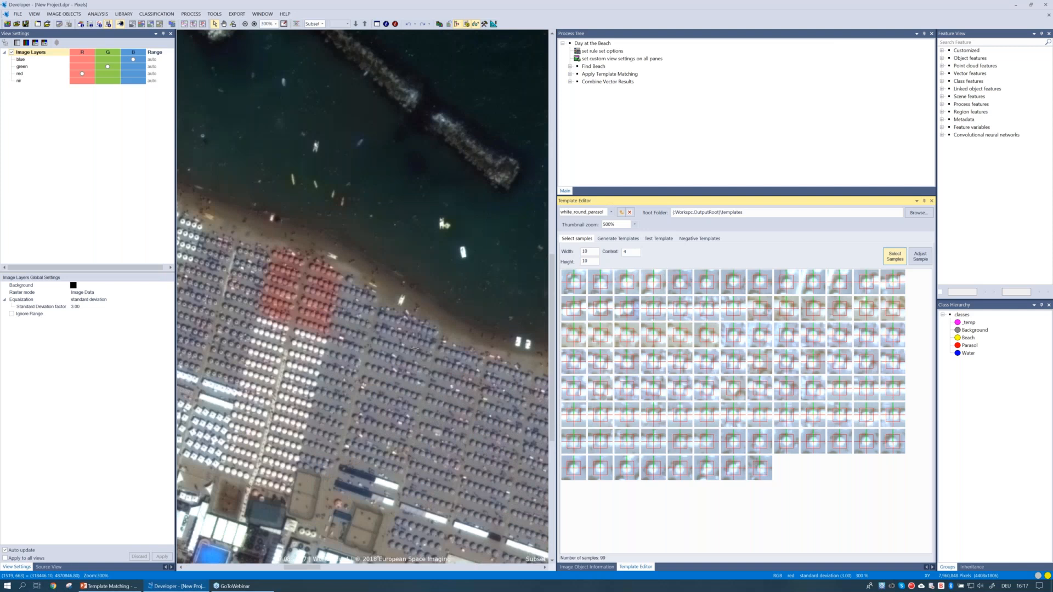
left_click(309, 405)
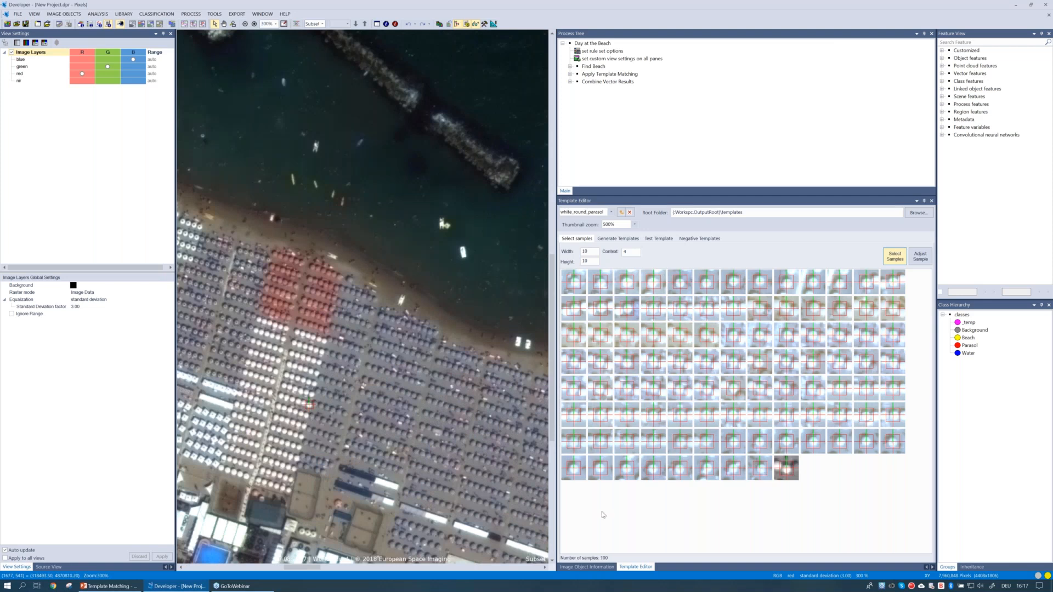
Try a sample width of 15 for the white_round_parasol samples and restore the width to 10
left_click(590, 253)
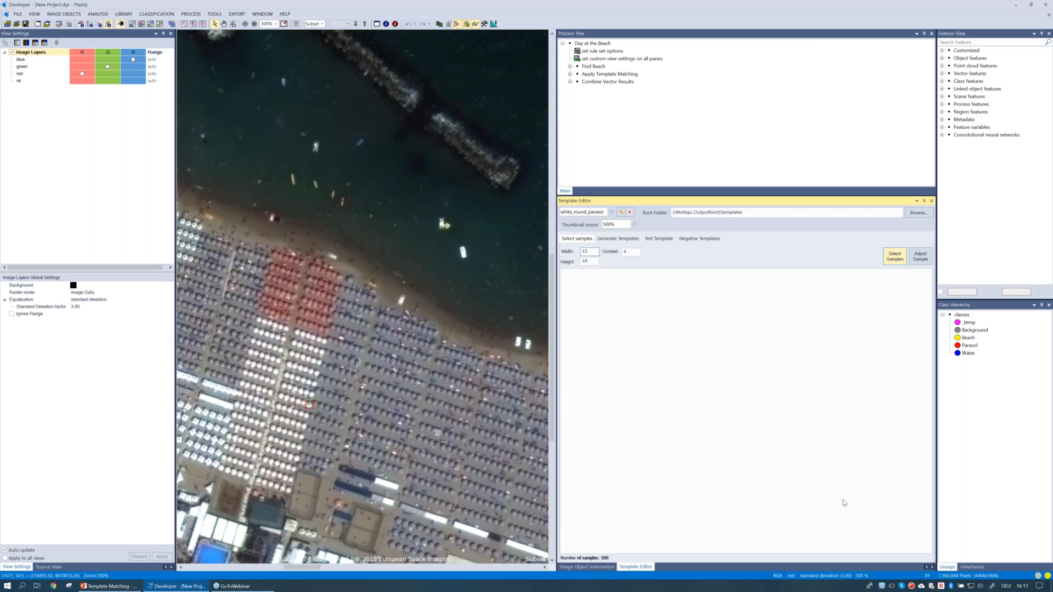
key("BackSpace")
type("0")
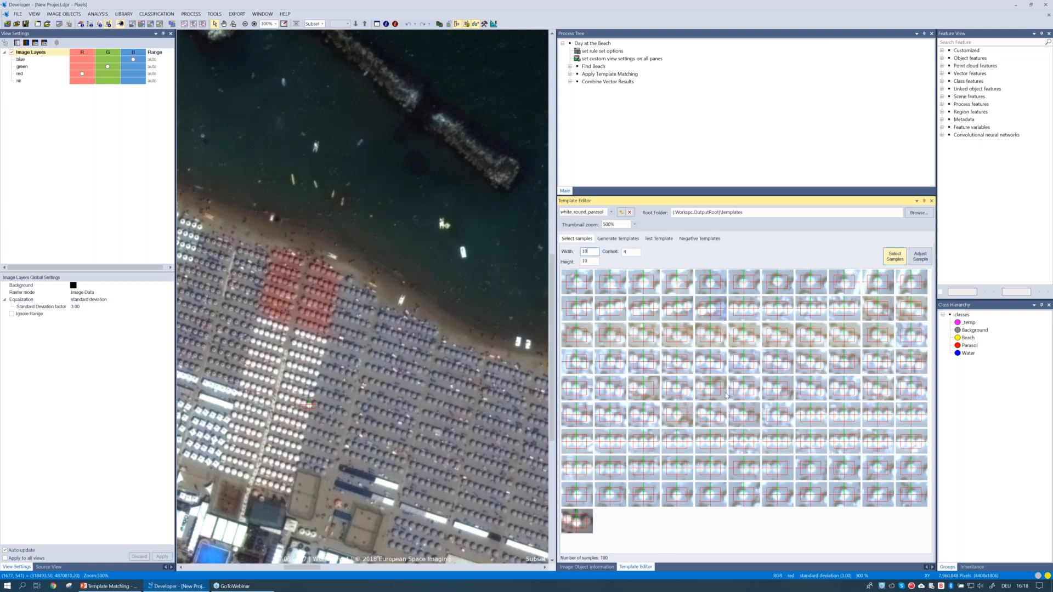
key("Return")
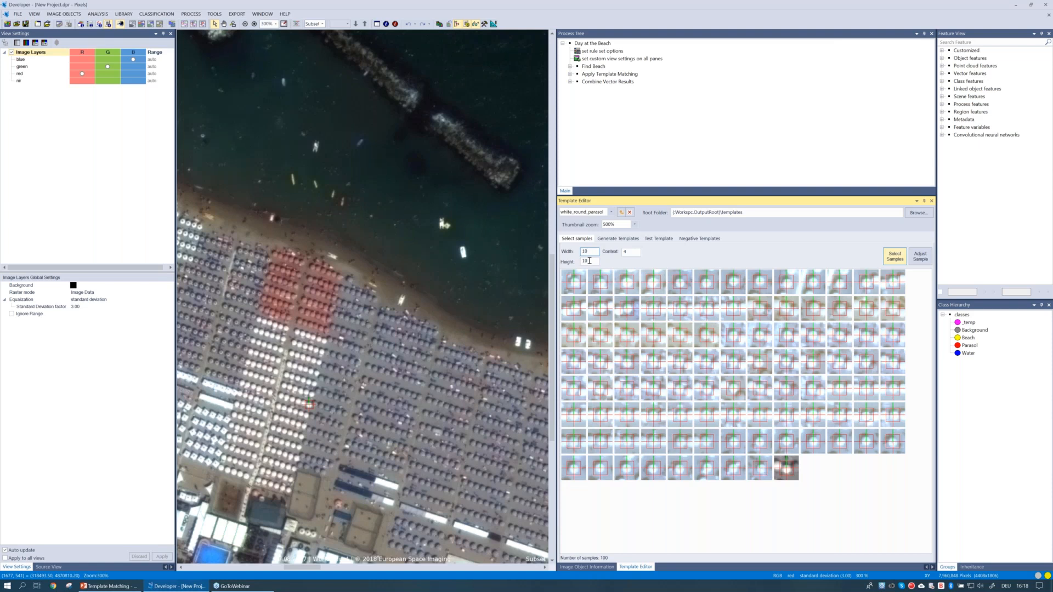
Adjust the centre position of the second sample in the first row so it sits on its parasol
left_click(632, 253)
left_click(921, 256)
left_click(599, 282)
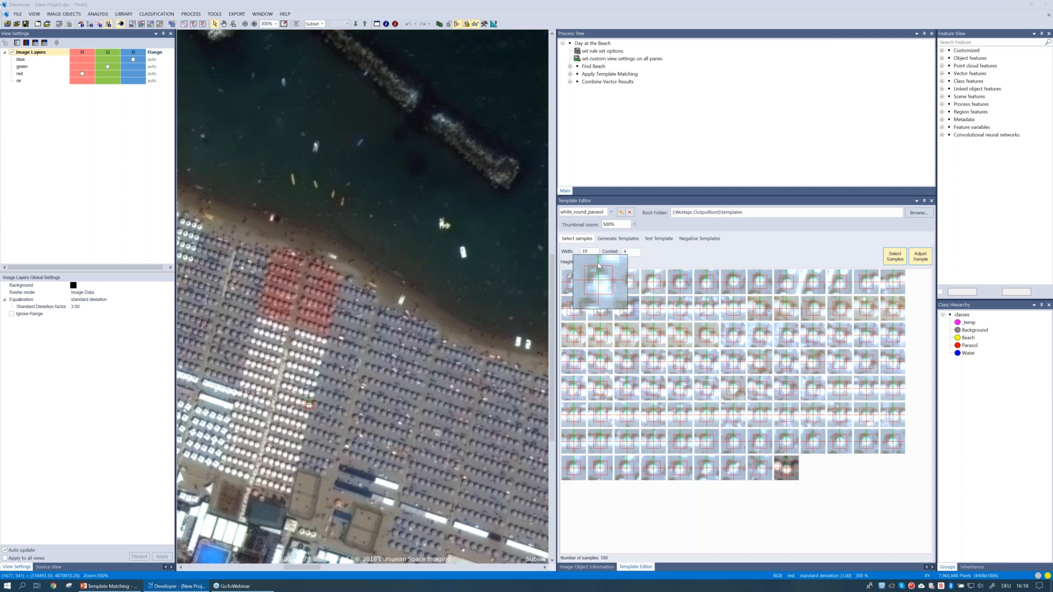
mouse_move(599, 265)
left_mouse_down()
mouse_move(586, 271)
mouse_move(597, 267)
left_mouse_up()
left_click_drag(599, 266, 598, 267)
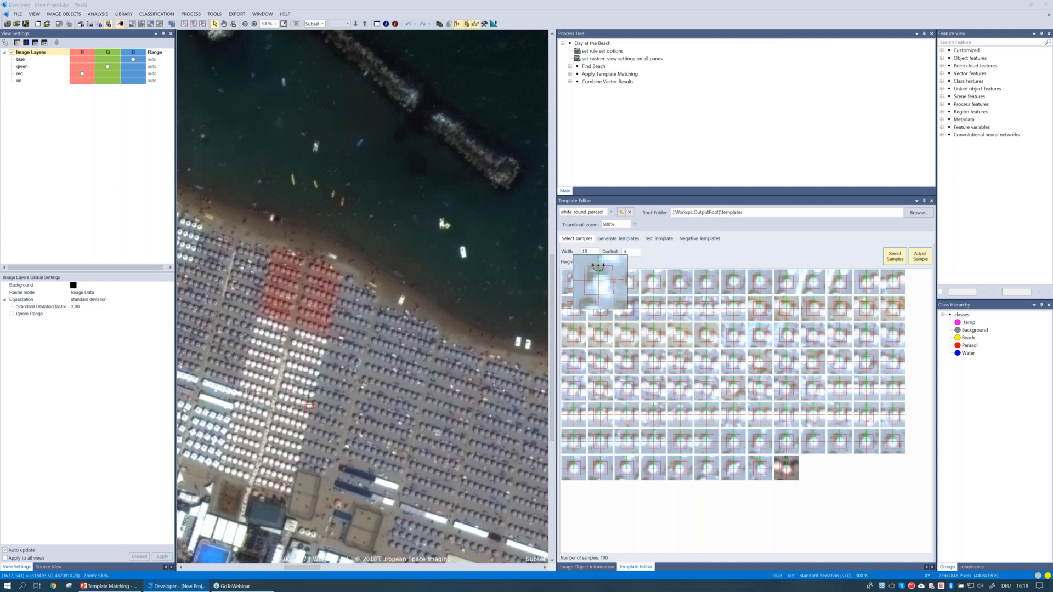
left_click(921, 258)
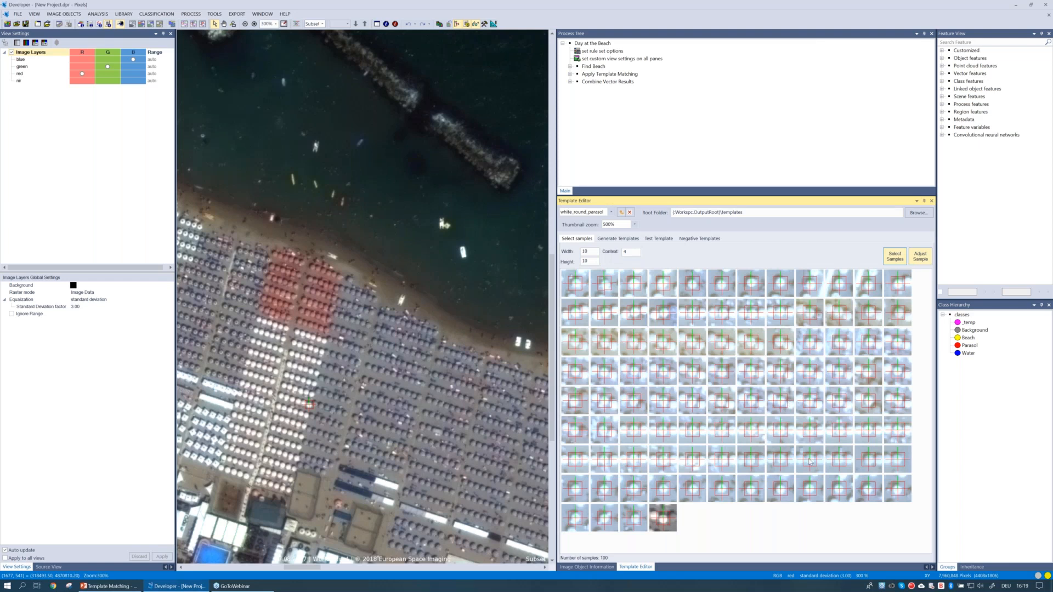
Generate a mean-type template for the blue layer from the samples and set the thumbnail zoom to 1000%
left_click(622, 241)
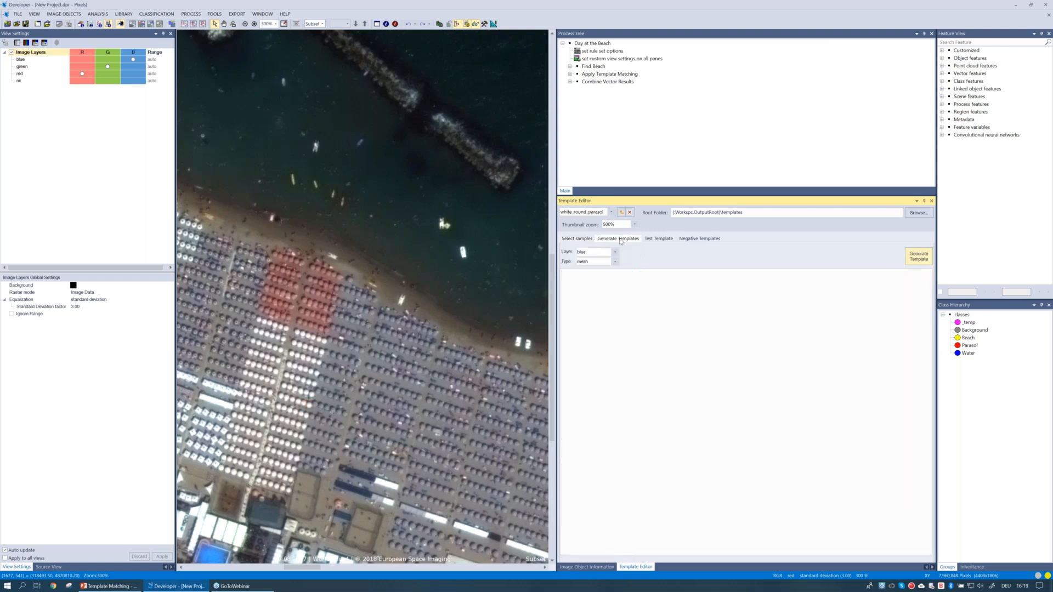
left_click(616, 252)
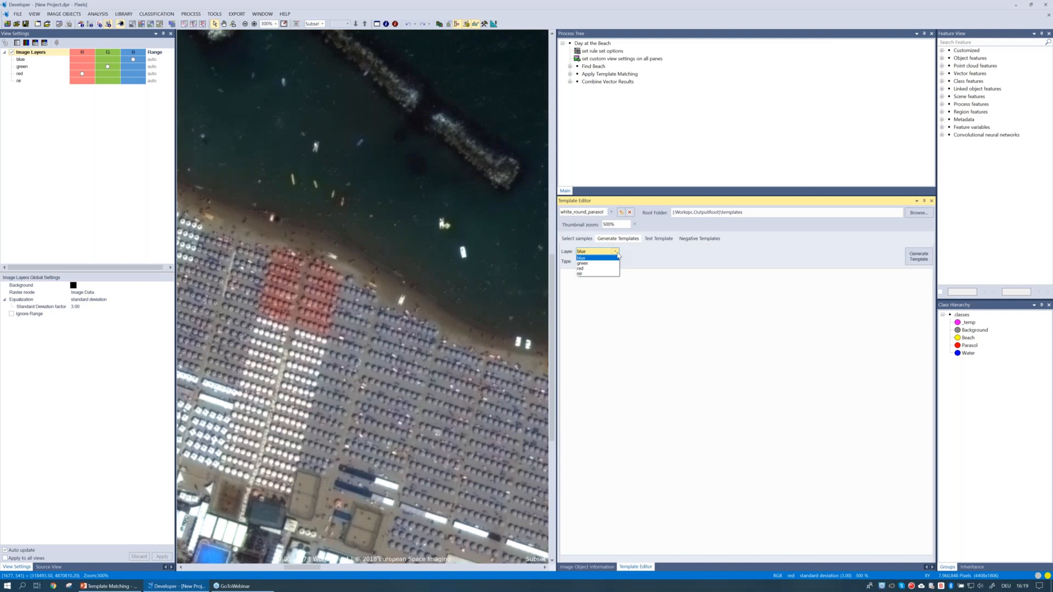
left_click(588, 258)
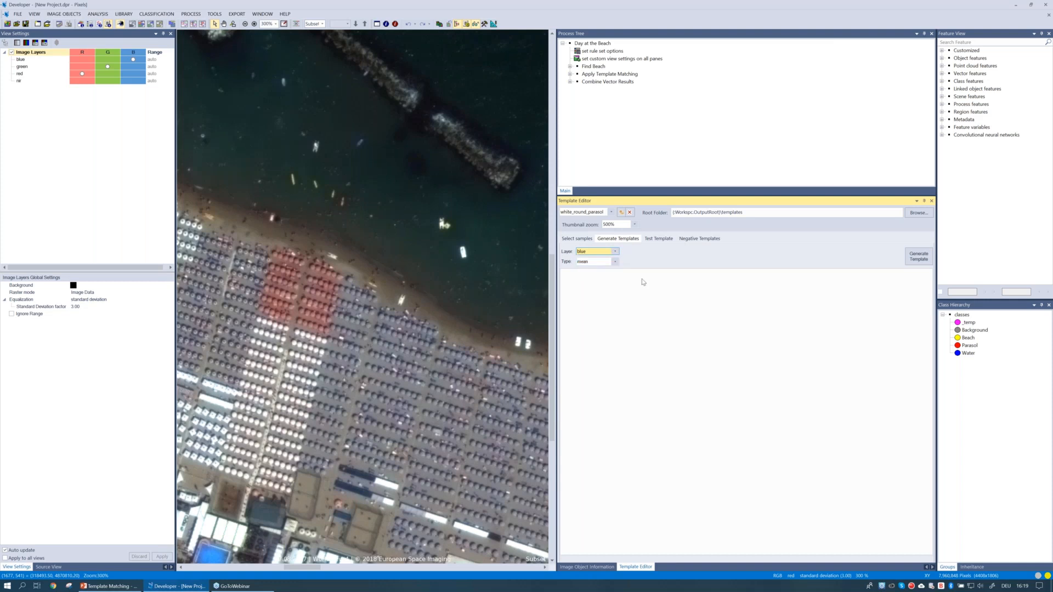
left_click(615, 262)
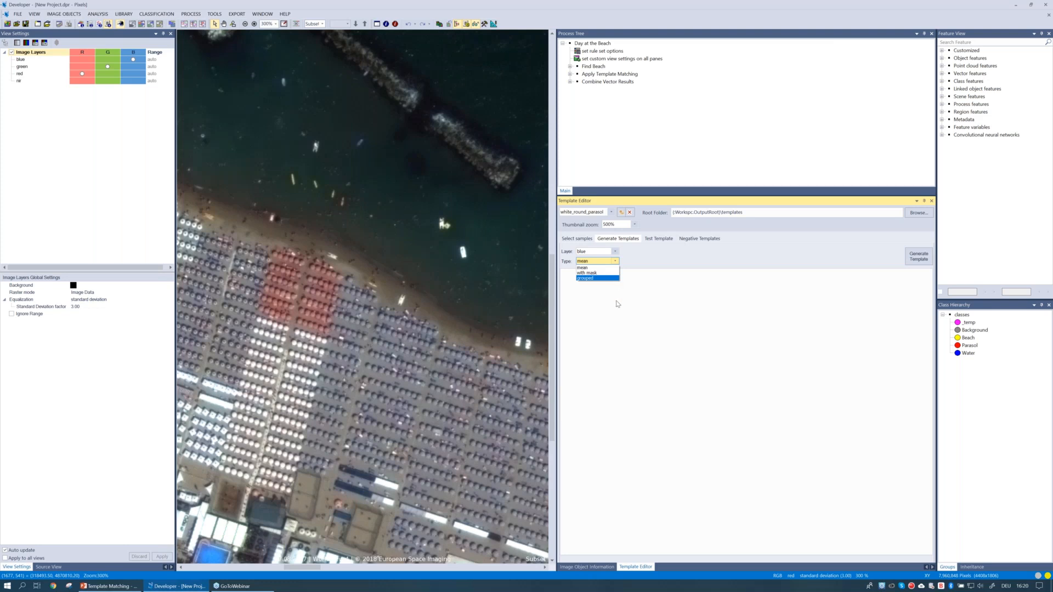
left_click(598, 268)
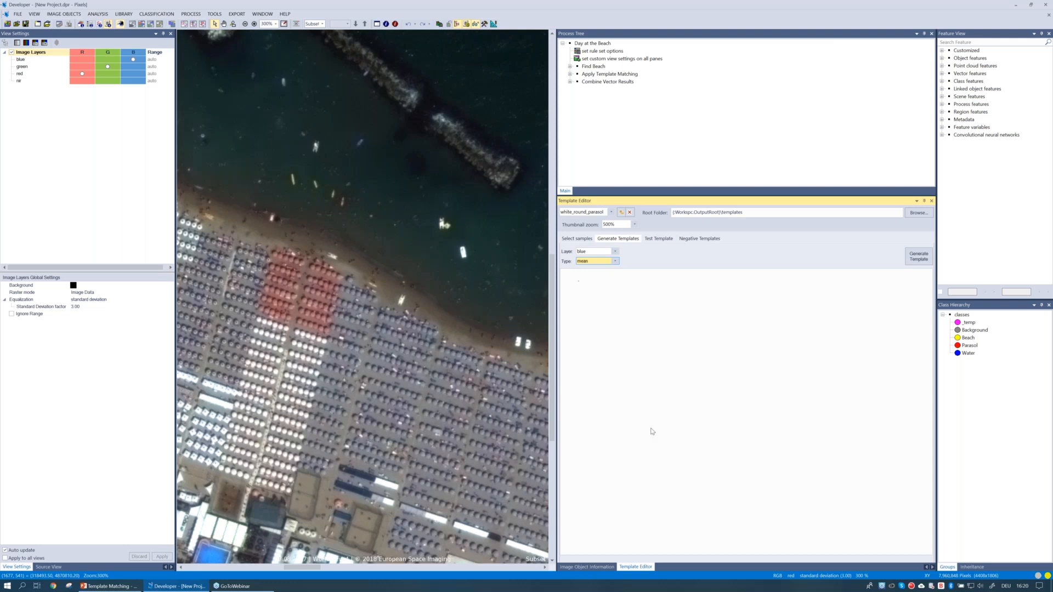
left_click(917, 262)
left_click(635, 225)
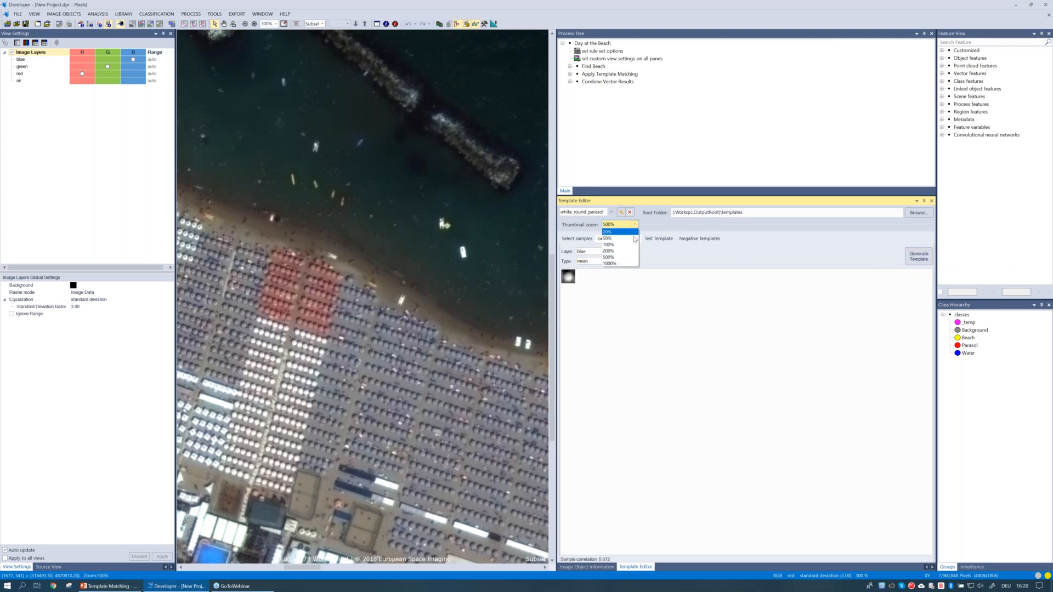
left_click(635, 264)
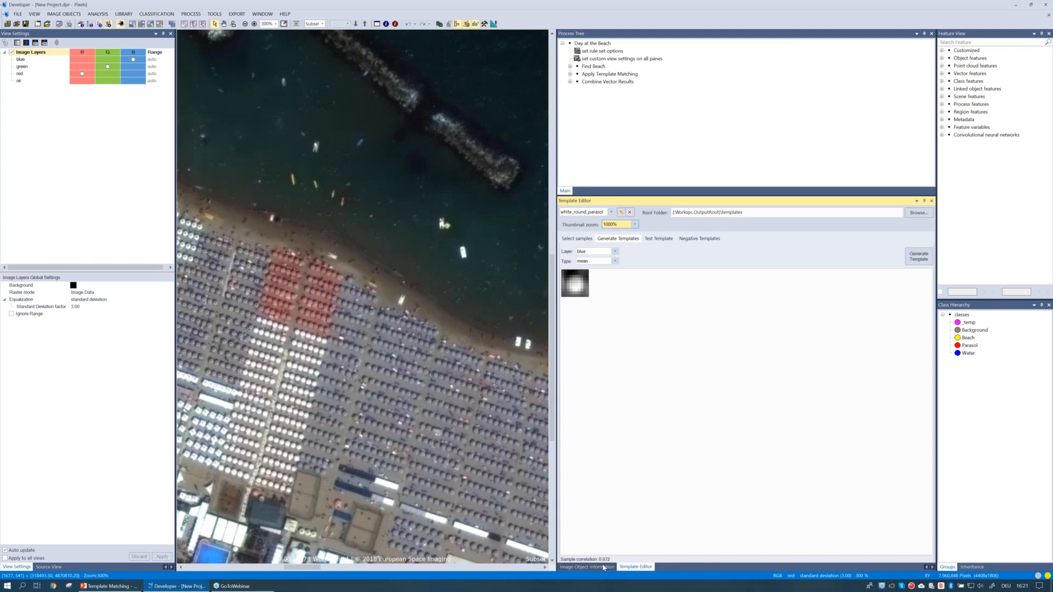
Generate mean-type templates from the samples for the green layer and for the red layer
left_click(615, 252)
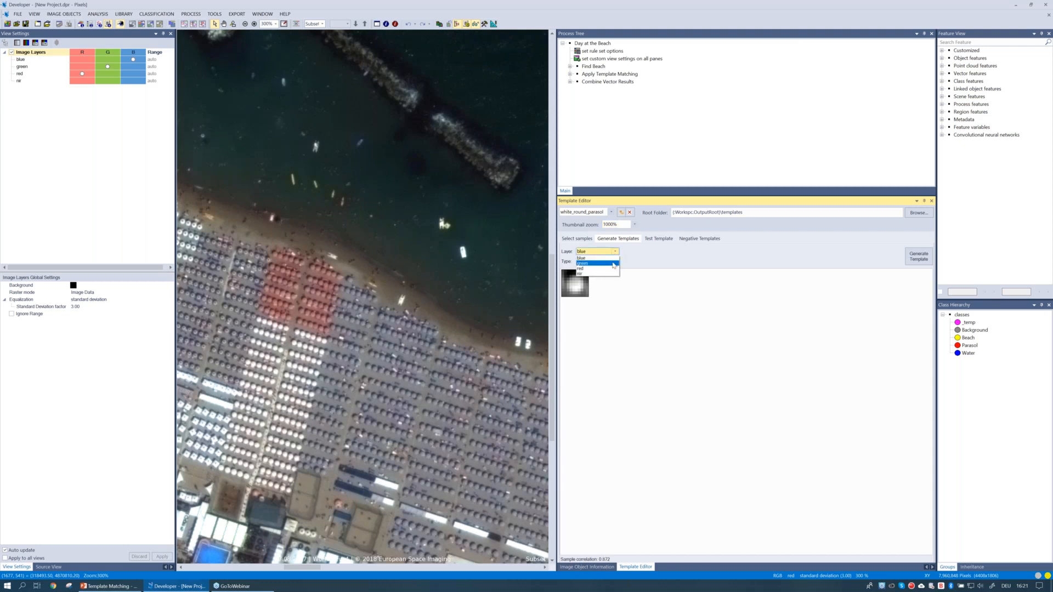
left_click(614, 264)
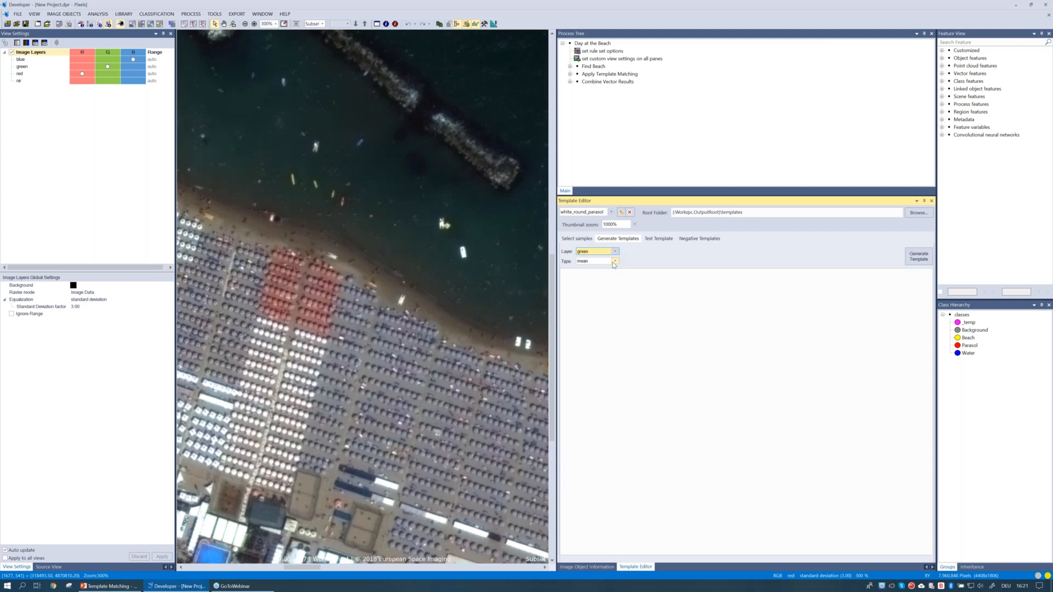
left_click(915, 262)
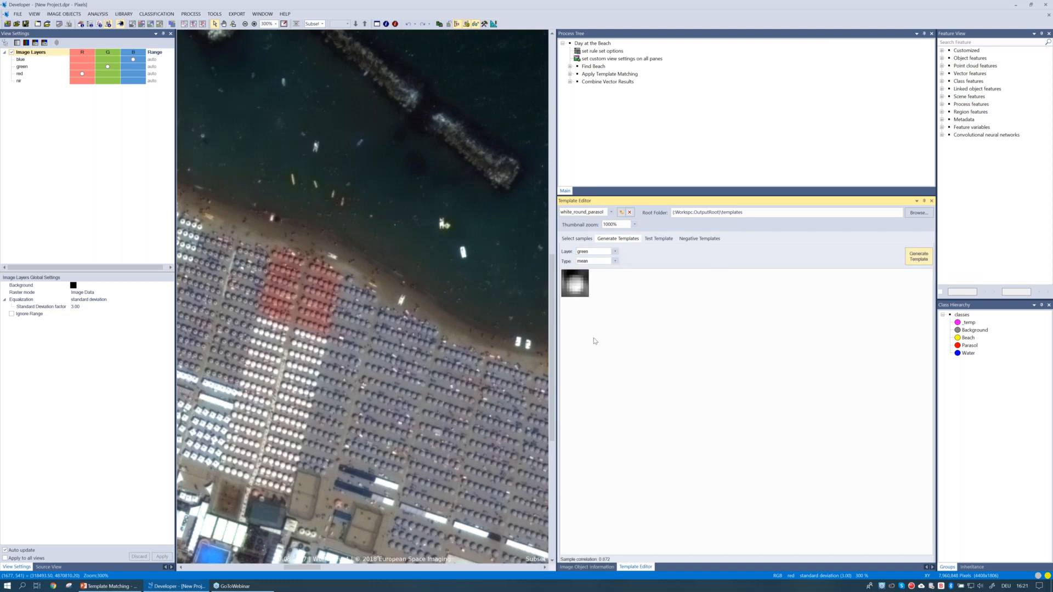
left_click(616, 251)
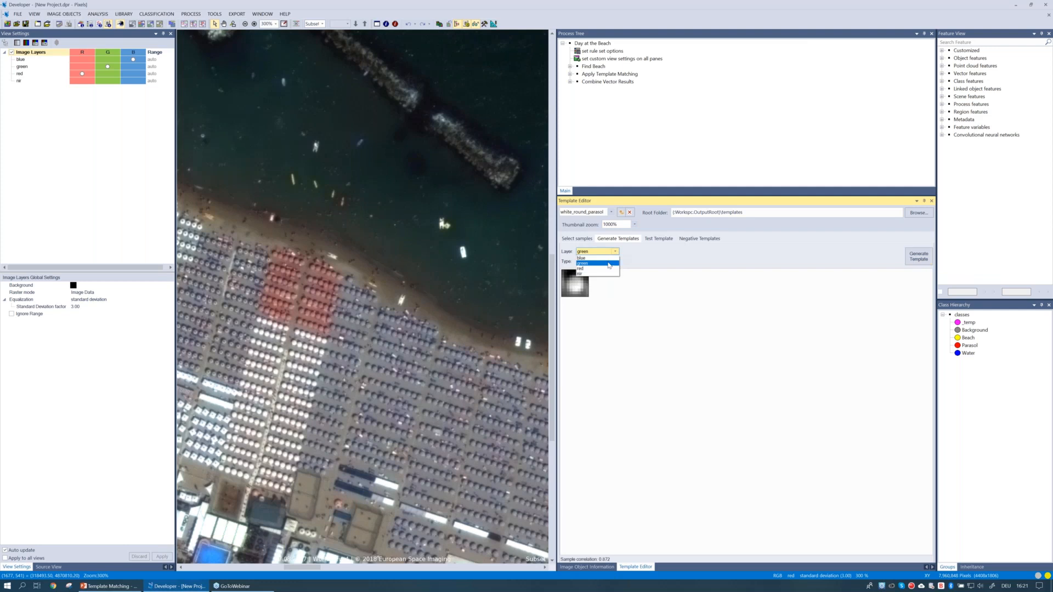
left_click(592, 267)
left_click(921, 259)
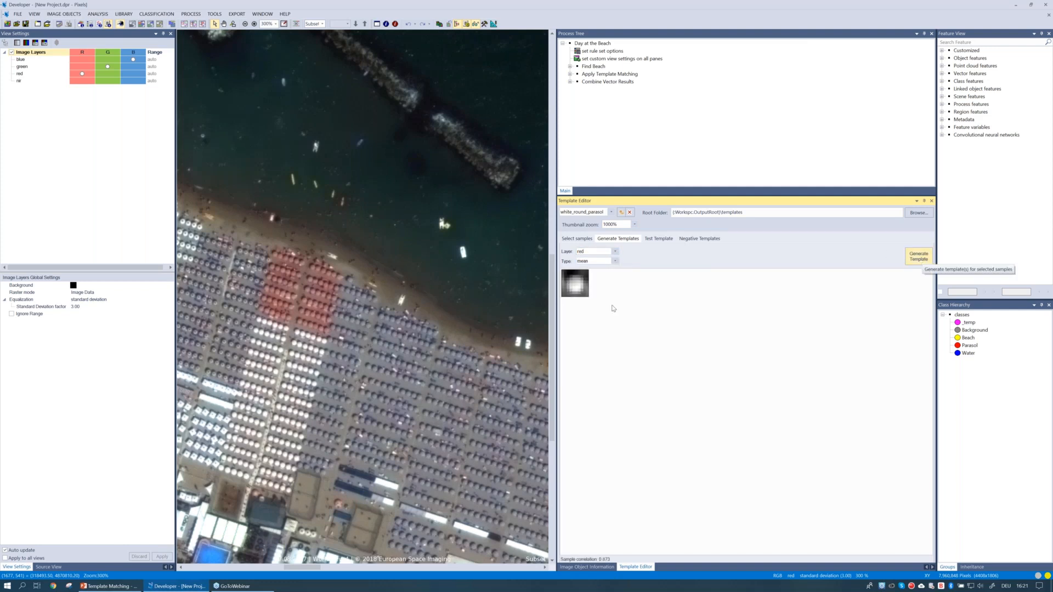
Generate a mean template and a with mask template from the samples for the nir layer
left_click(615, 252)
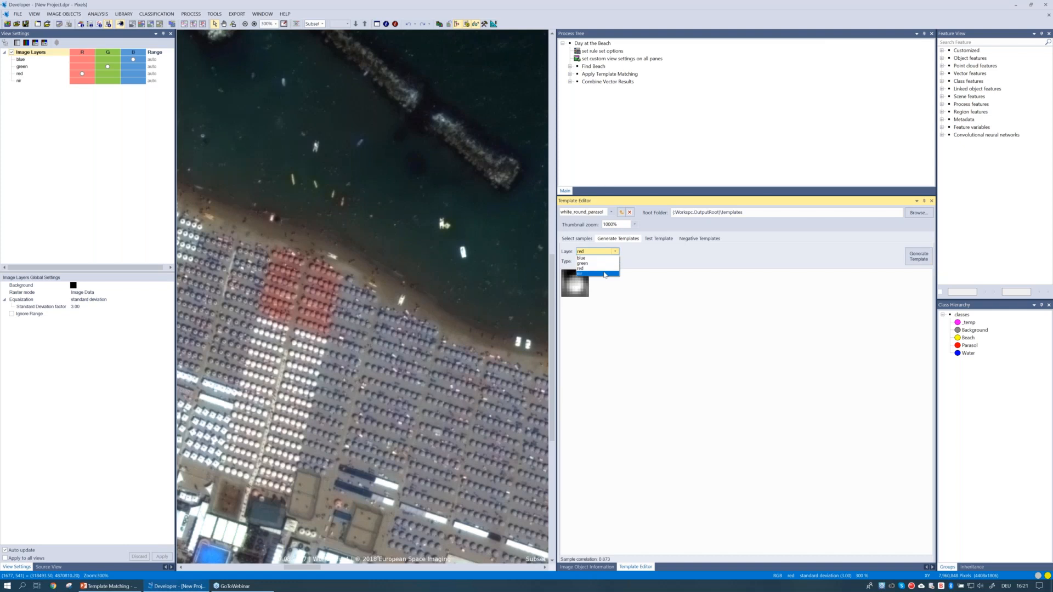
left_click(604, 273)
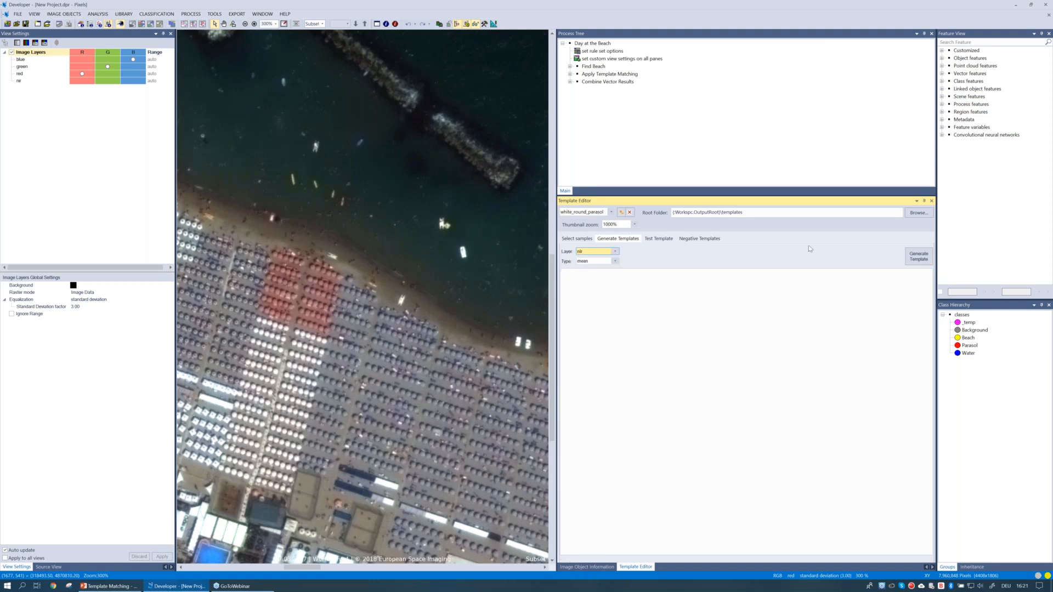
left_click(914, 259)
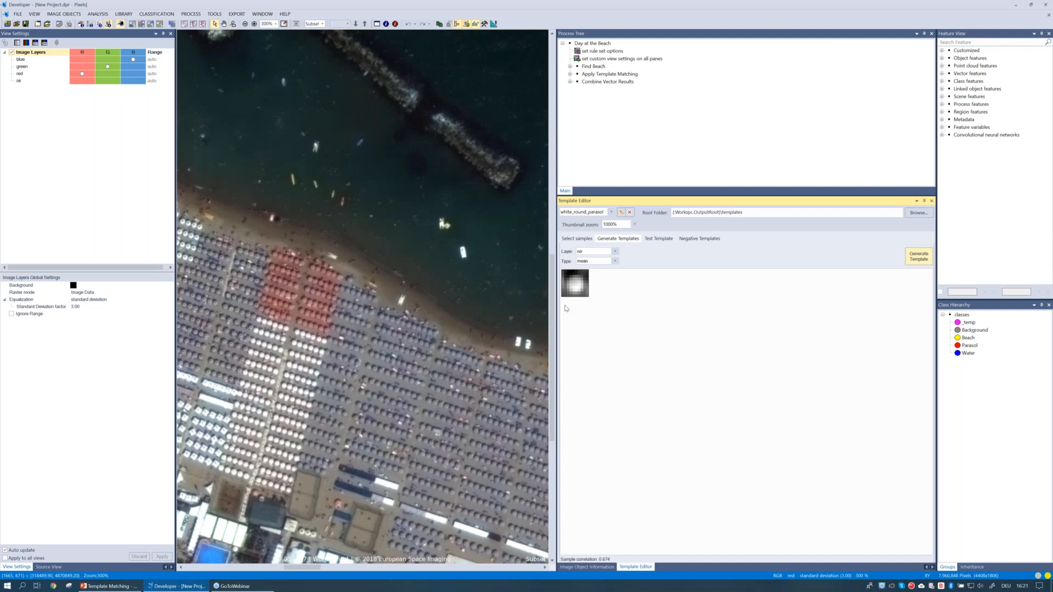
left_click(614, 261)
left_click(614, 273)
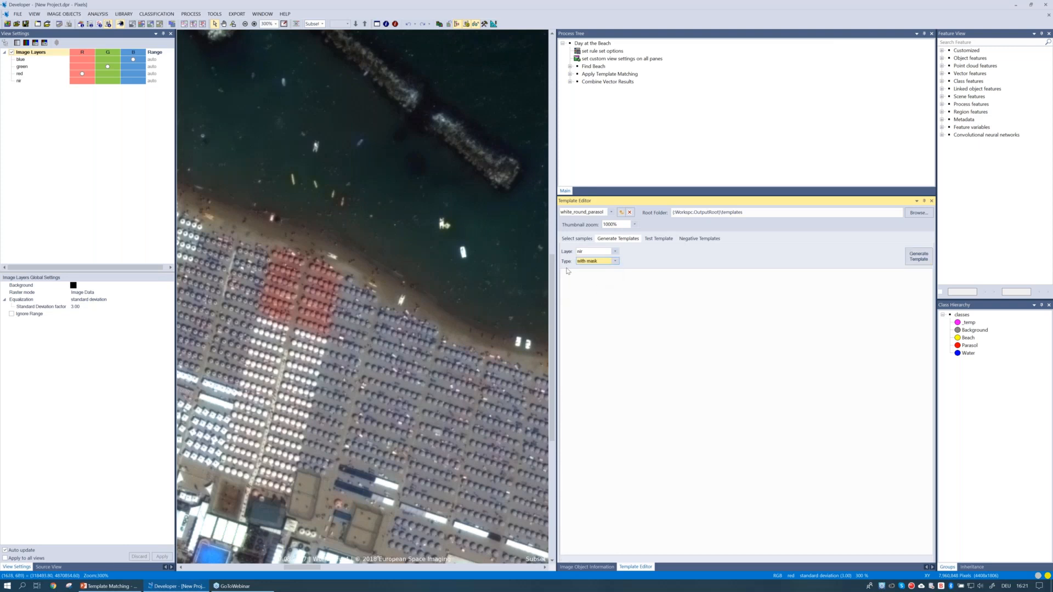
left_click(927, 262)
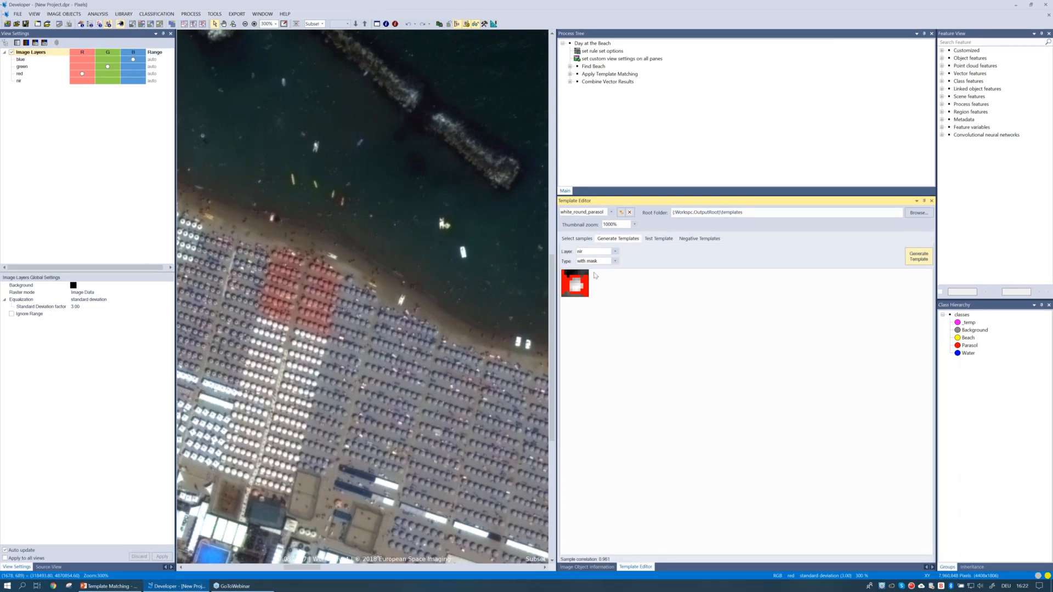
Bring up the generated mean template of the red layer for review
left_click(615, 251)
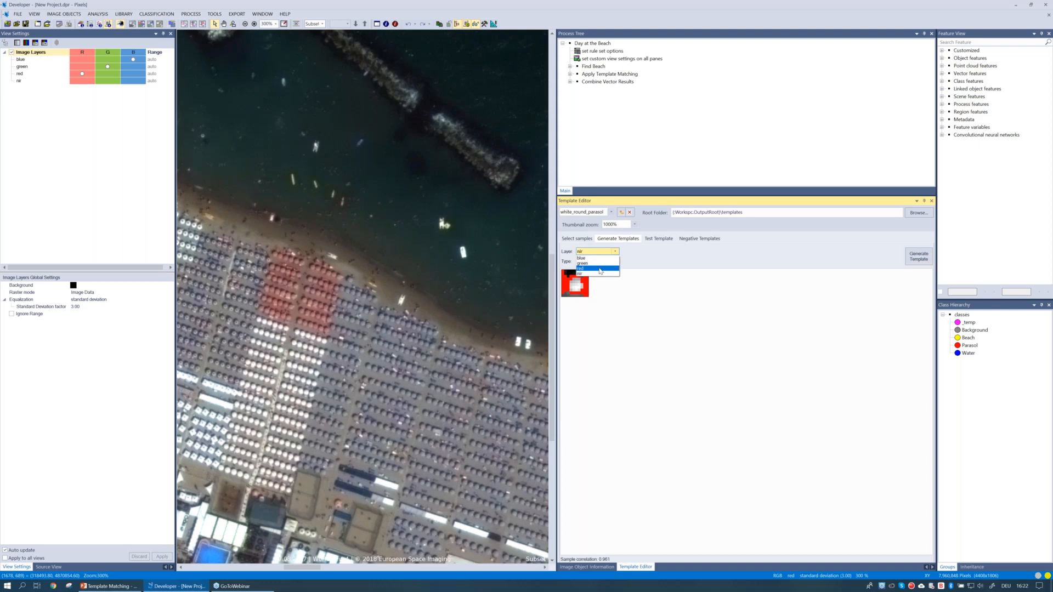
left_click(600, 270)
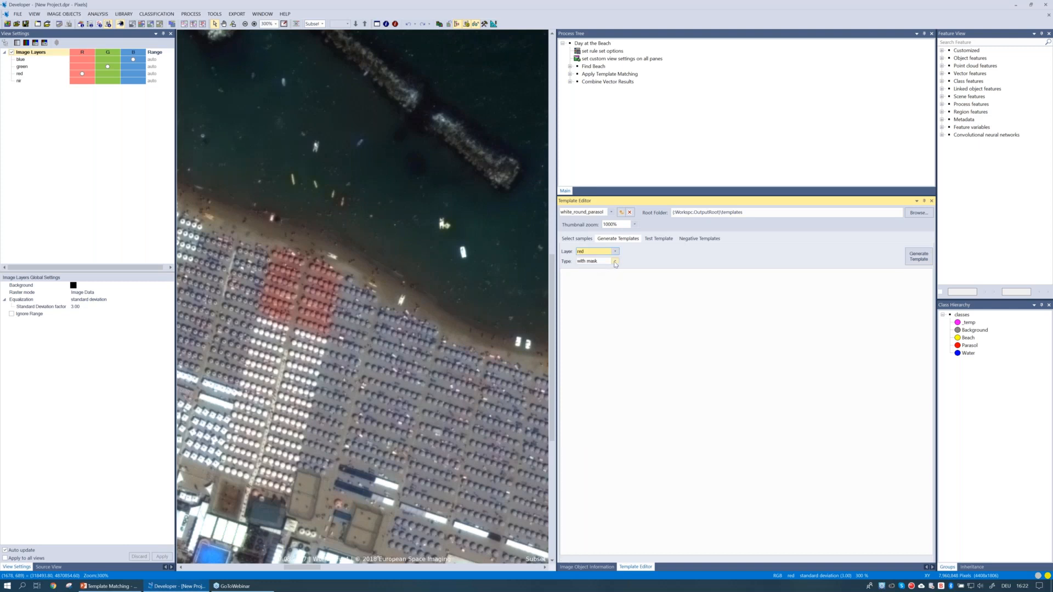
left_click(615, 262)
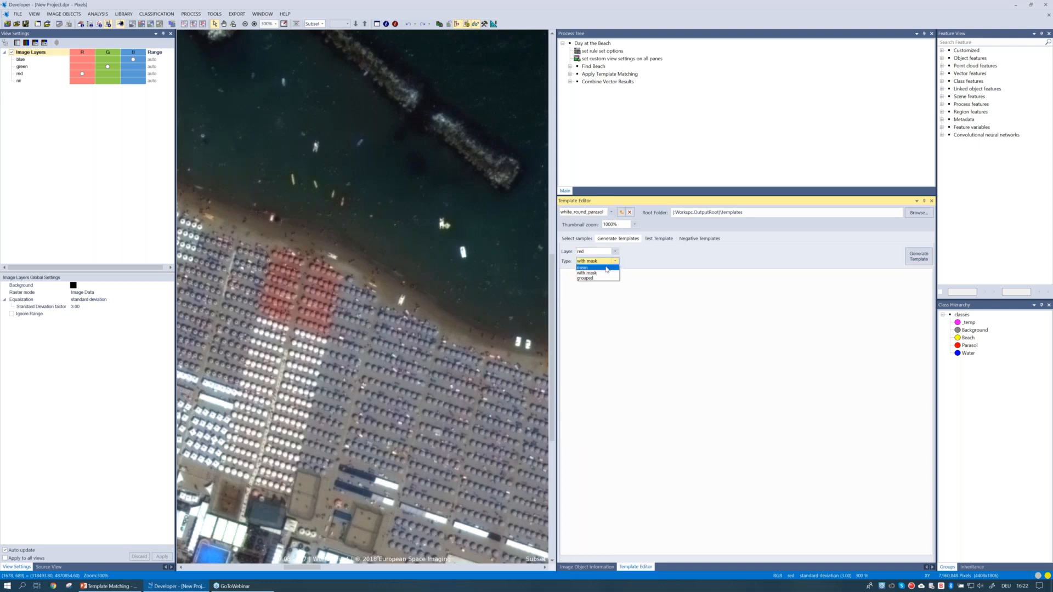
left_click(607, 268)
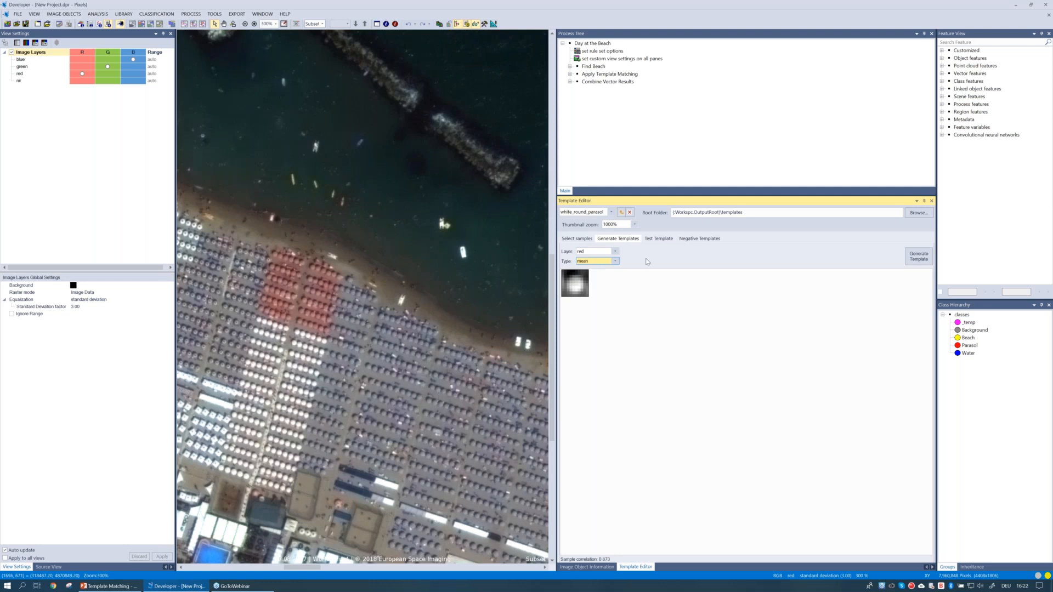
Define a test subset over the beach from X 1114 to 1432 and Y 447 to 870, and choose the red layer's mean template
left_click(659, 240)
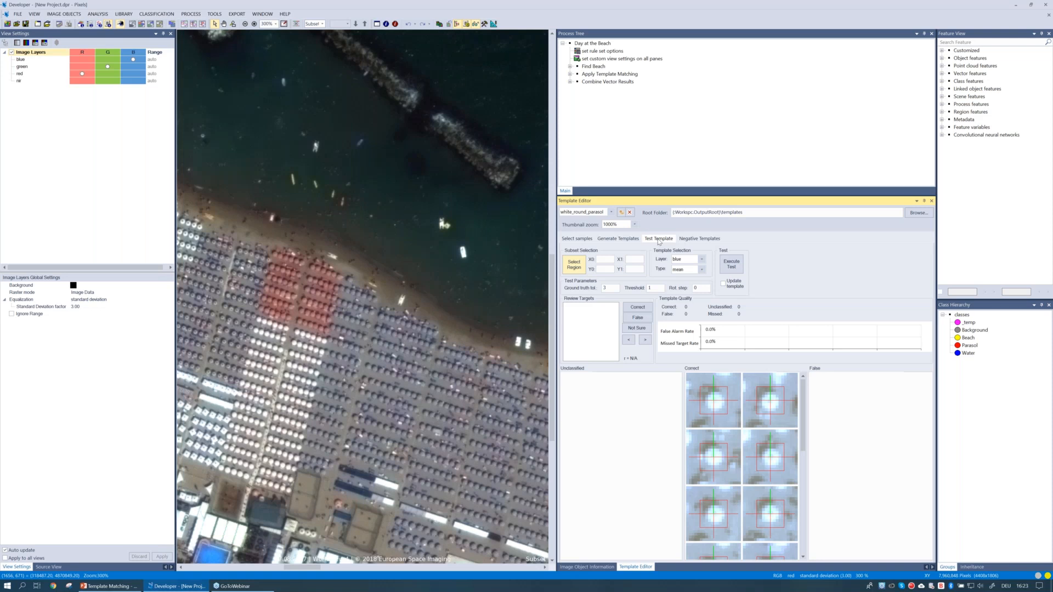
left_click(315, 349)
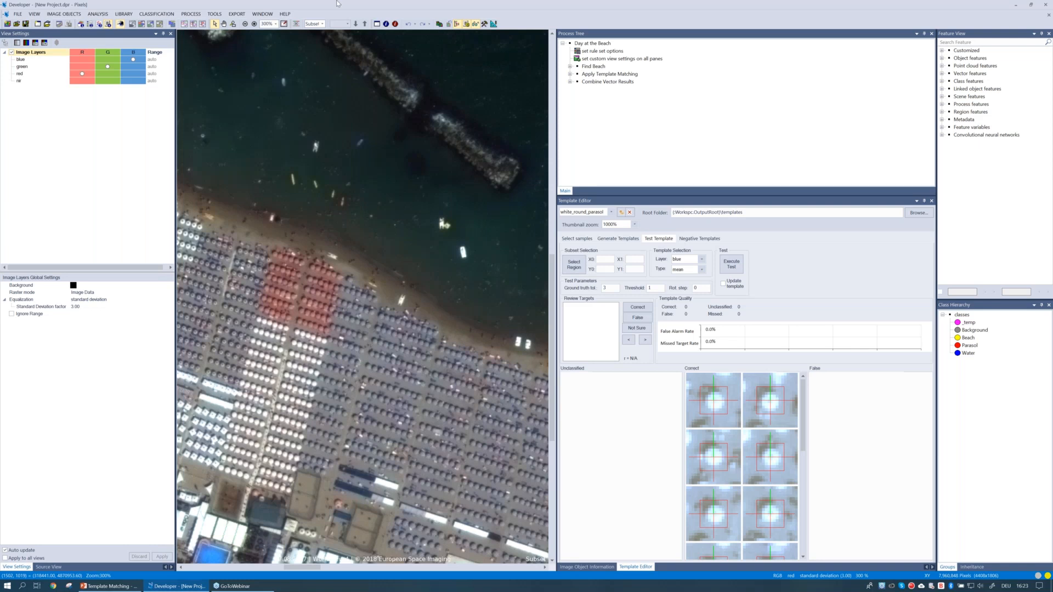
scroll(487, 366, "down", 1)
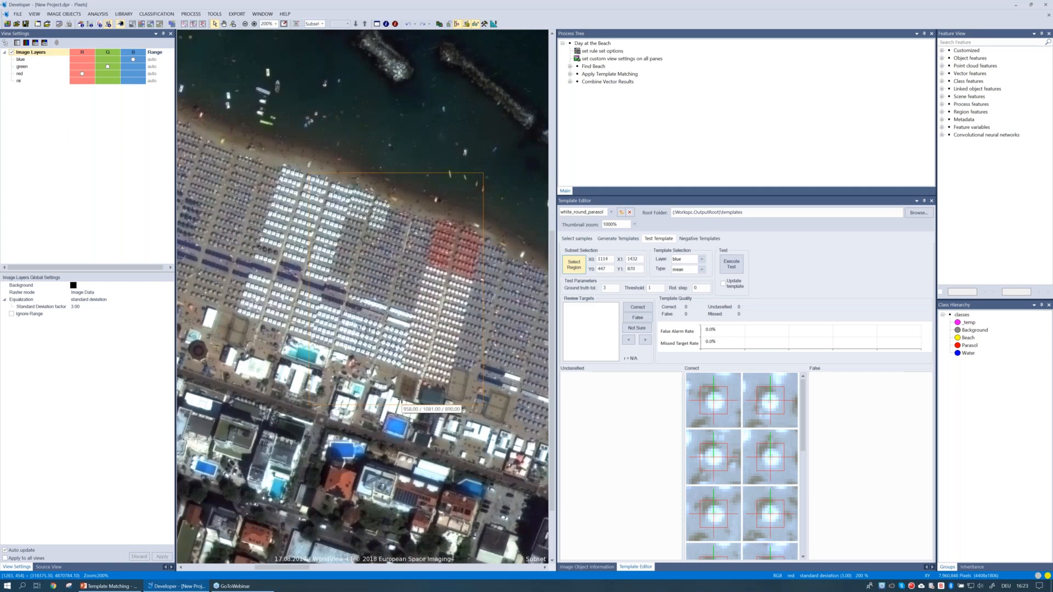
left_click(686, 259)
left_click(683, 277)
Check the sample correlation of the red layer's mean template as a reference for the test threshold
left_click(610, 287)
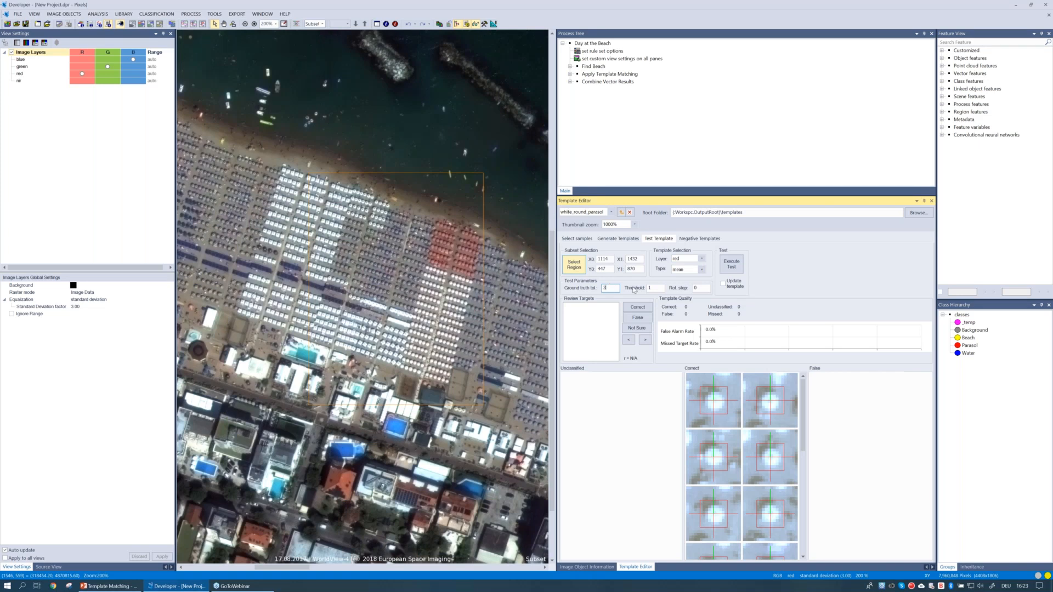
left_click(656, 288)
double_click(651, 289)
left_click(614, 242)
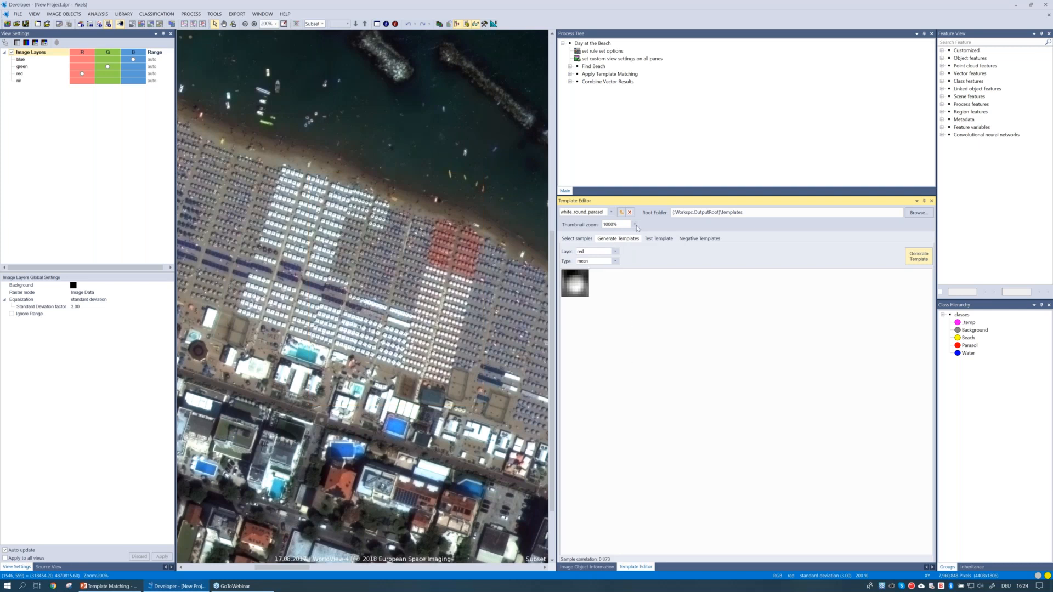
left_click(656, 239)
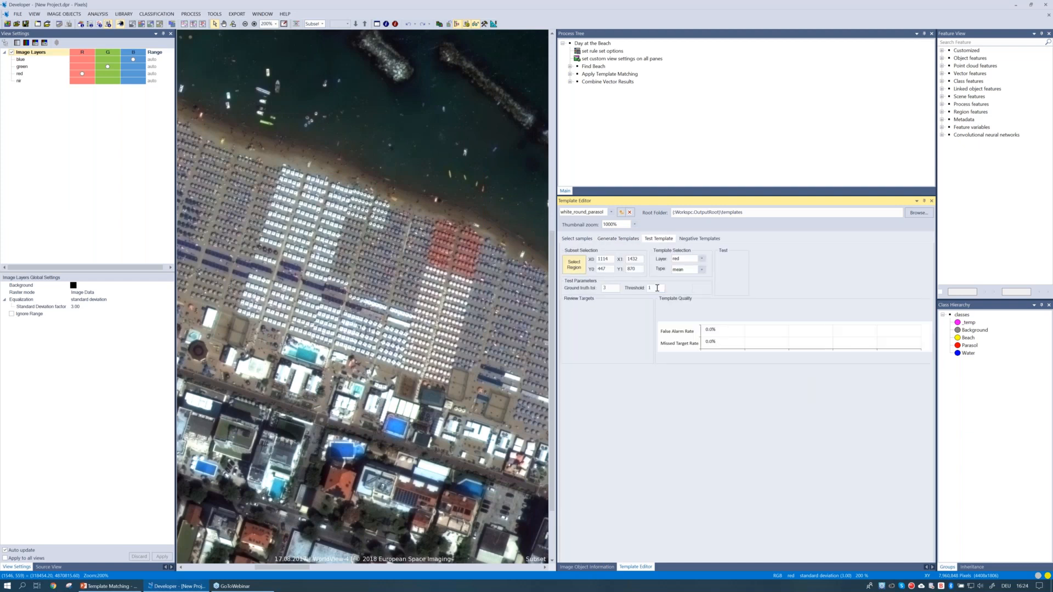
Set the test threshold to .82 and execute the template test on the selected subset
left_click_drag(657, 288, 646, 292)
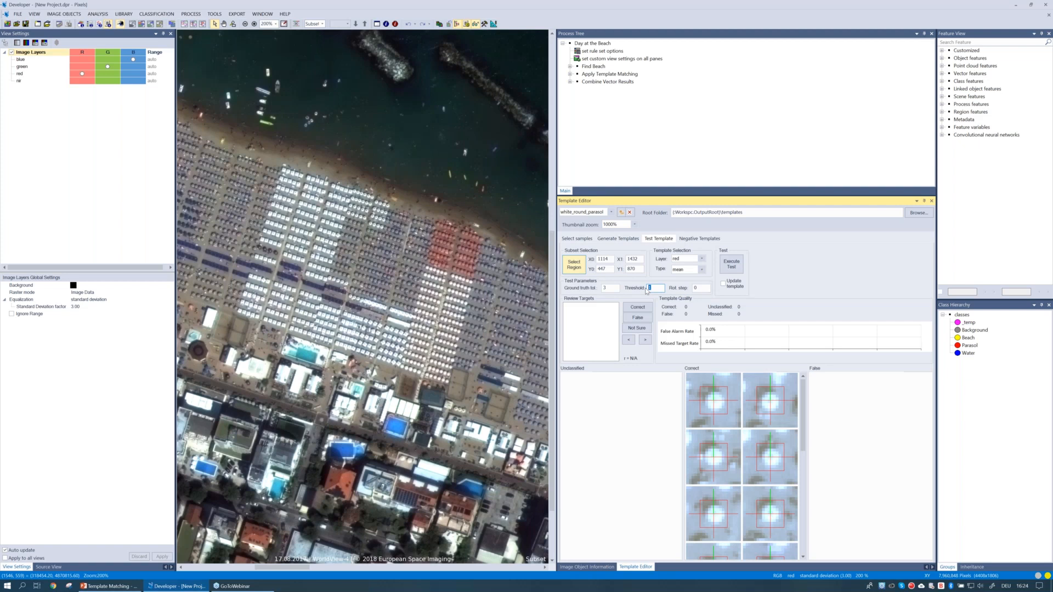
type("82")
left_click(705, 289)
left_click(737, 269)
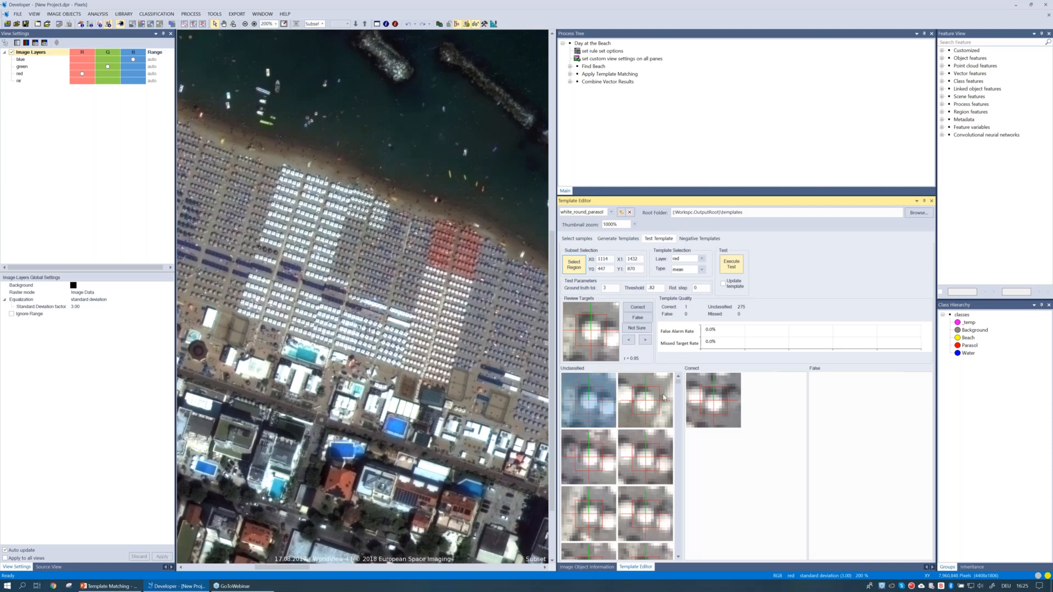
Set the thumbnail zoom to 500% and examine individual unclassified targets from the test
left_click(634, 225)
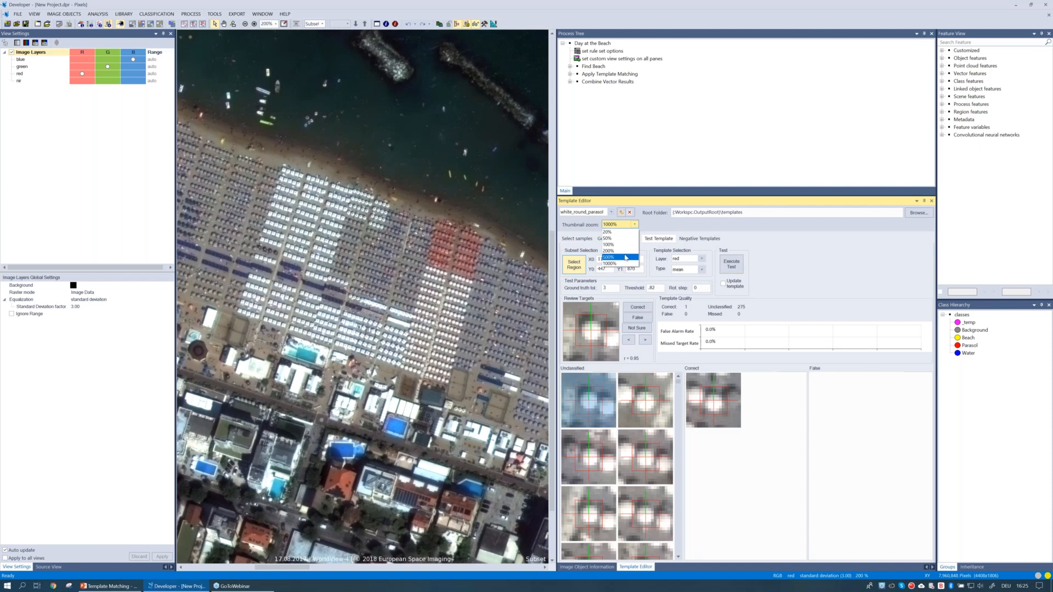
left_click(625, 257)
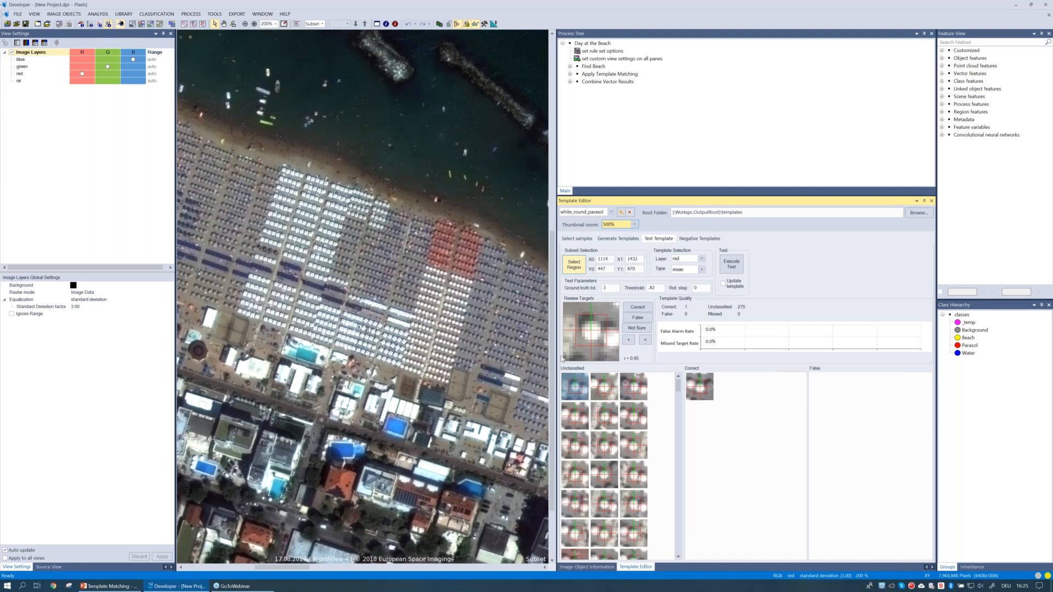
left_click(580, 391)
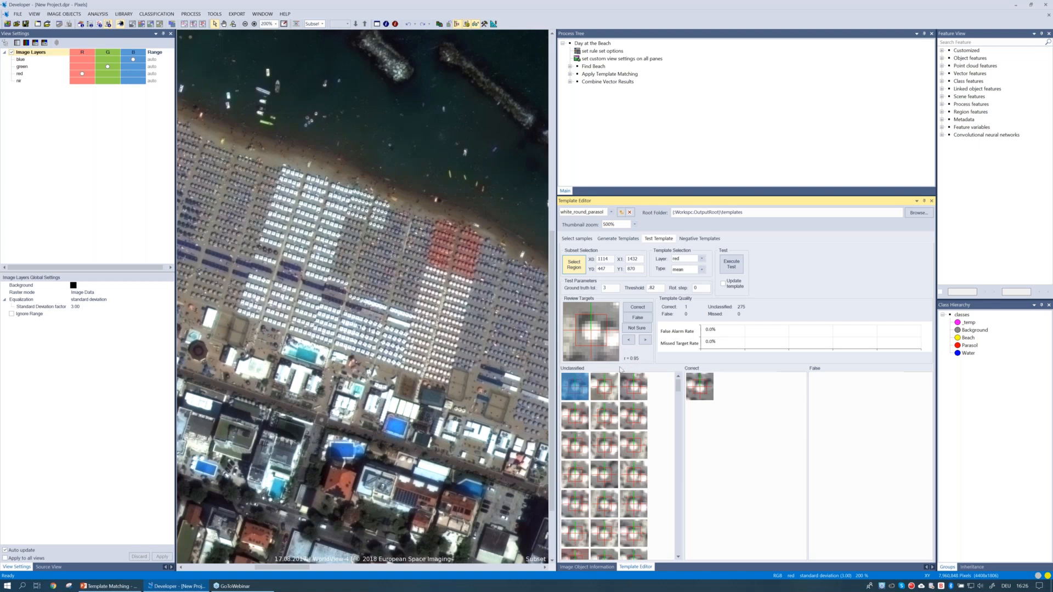
left_click(606, 395)
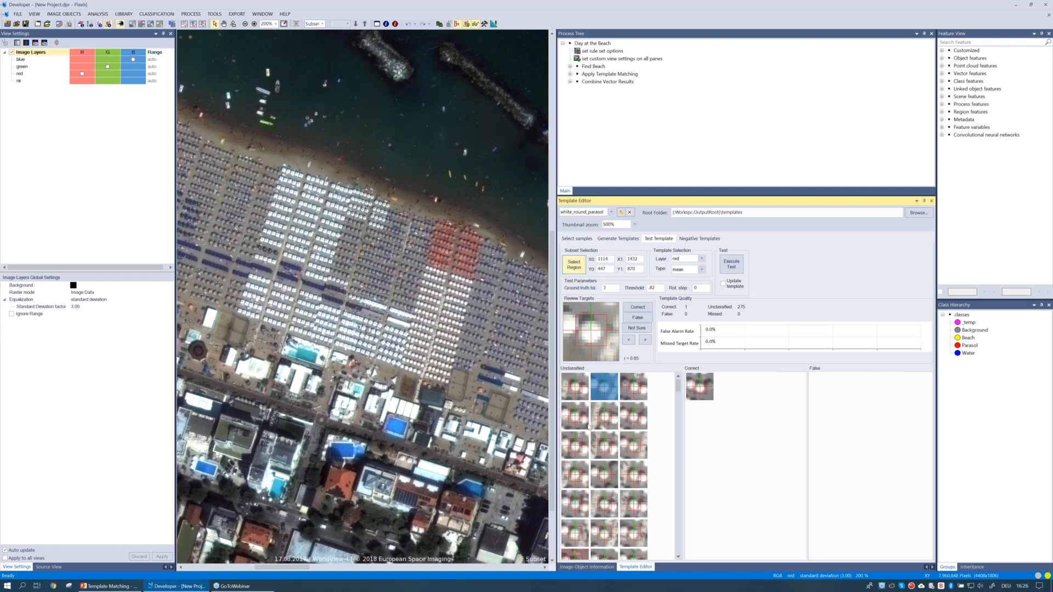
scroll(595, 416, "down", 1)
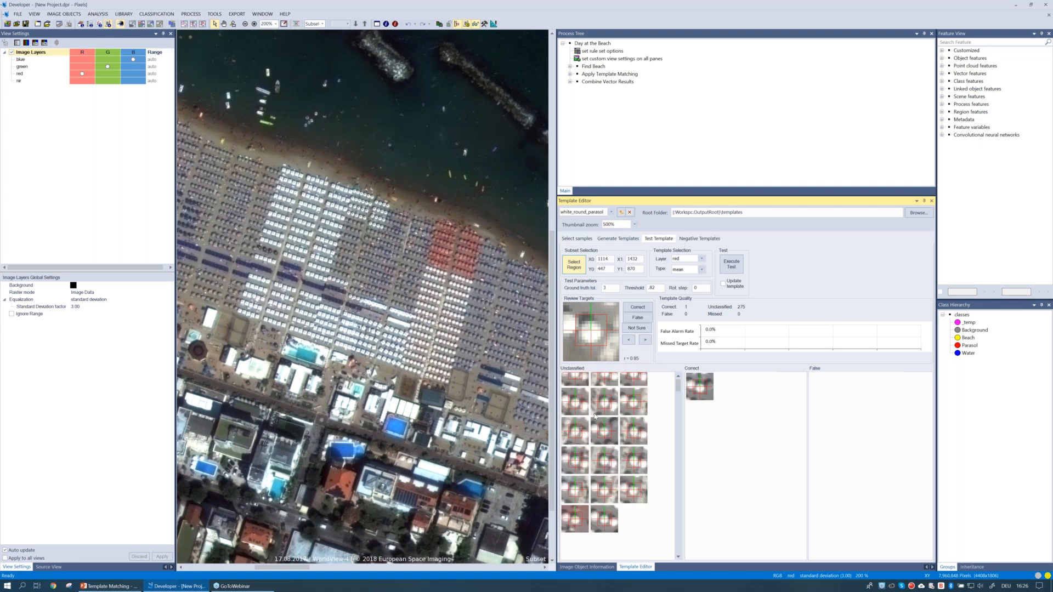
scroll(595, 416, "down", 2)
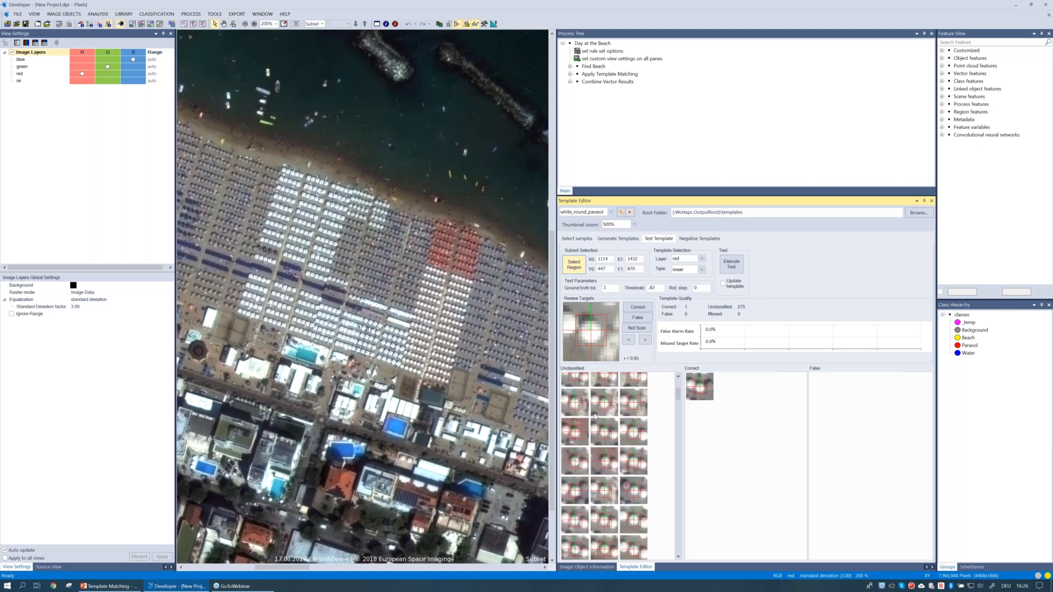
scroll(595, 416, "down", 4)
left_click(604, 496)
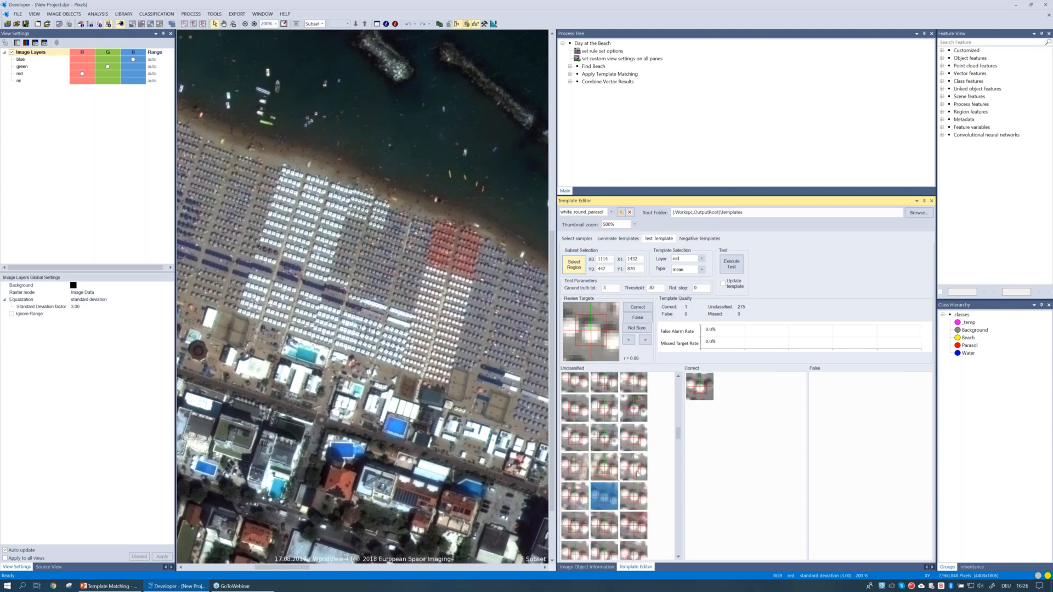
scroll(635, 471, "up", 3)
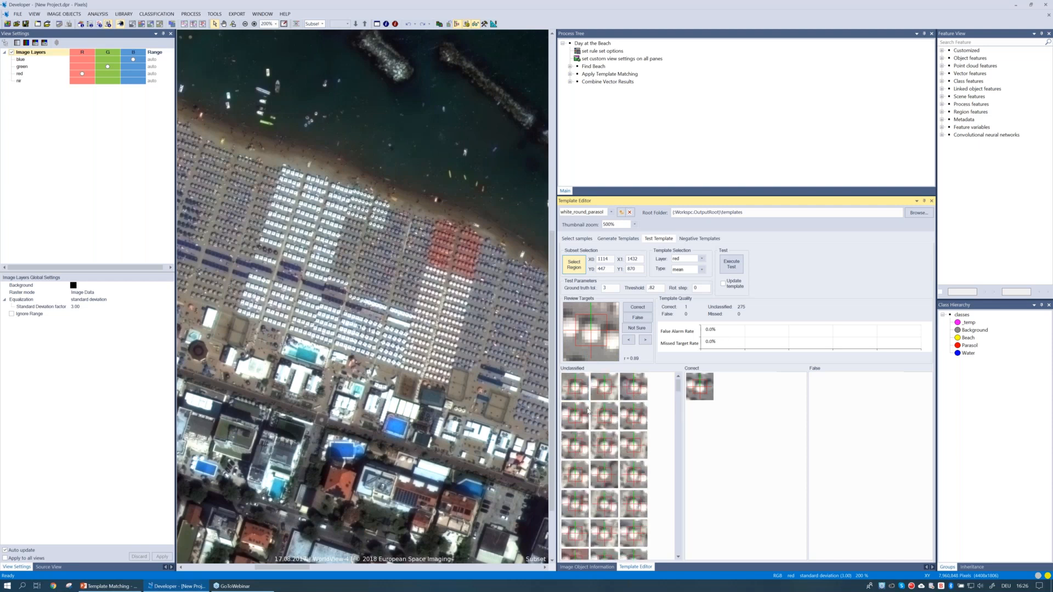
Classify all unclassified targets from the first one up to just before the first reddish thumbnail as correct
left_click(578, 392)
scroll(661, 469, "down", 1)
scroll(661, 469, "down", 2)
scroll(662, 470, "down", 2)
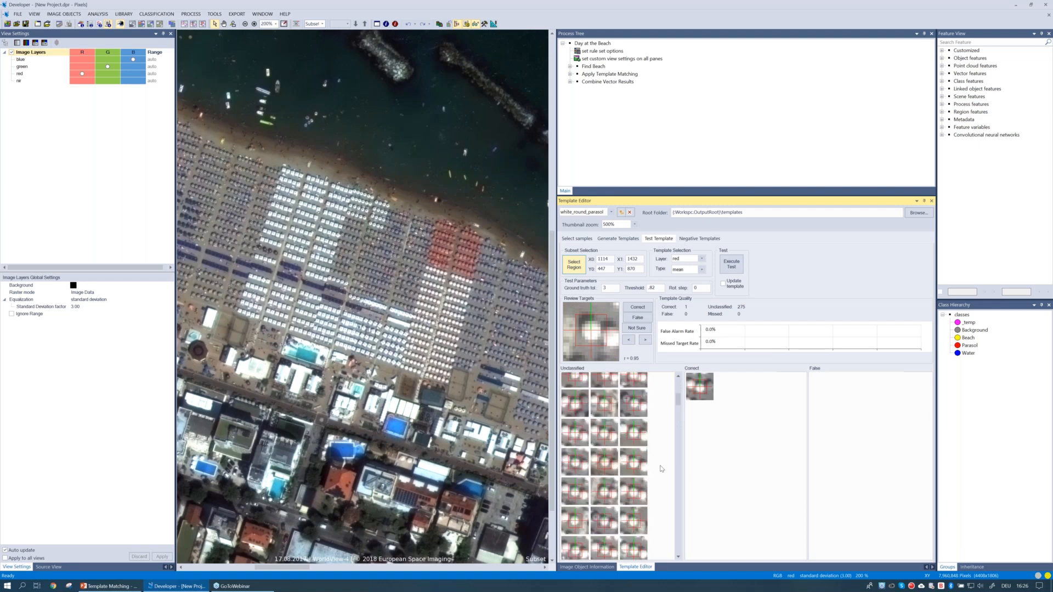
scroll(662, 469, "down", 1)
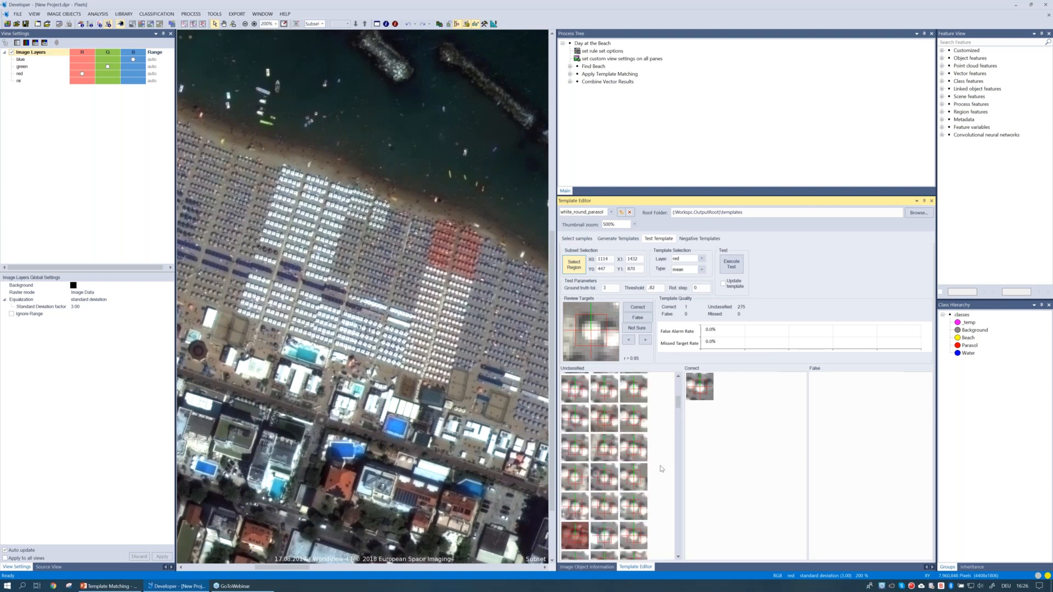
scroll(661, 469, "down", 2)
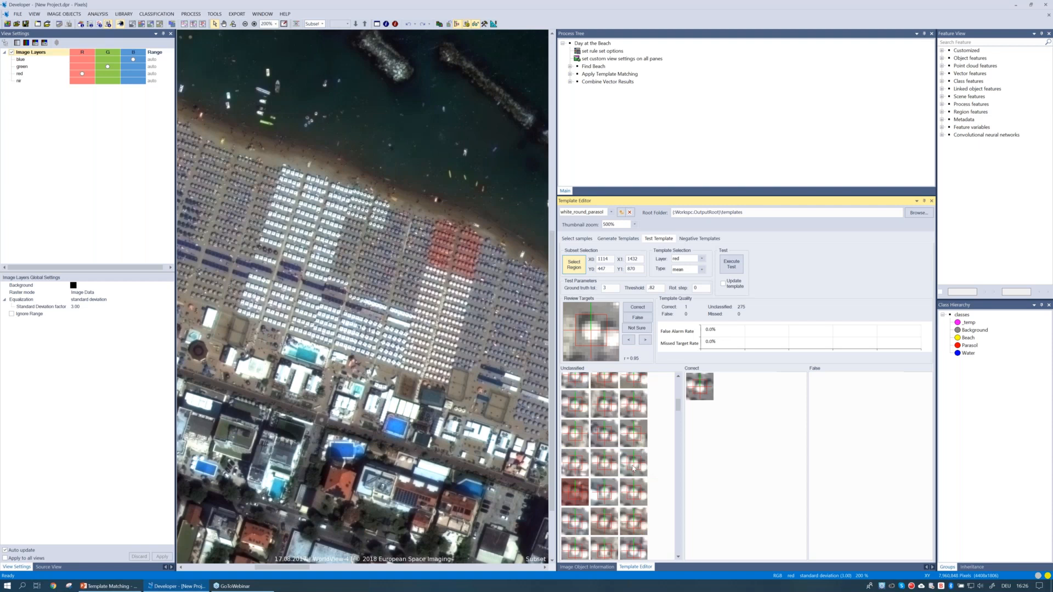
left_click(633, 470, "shift")
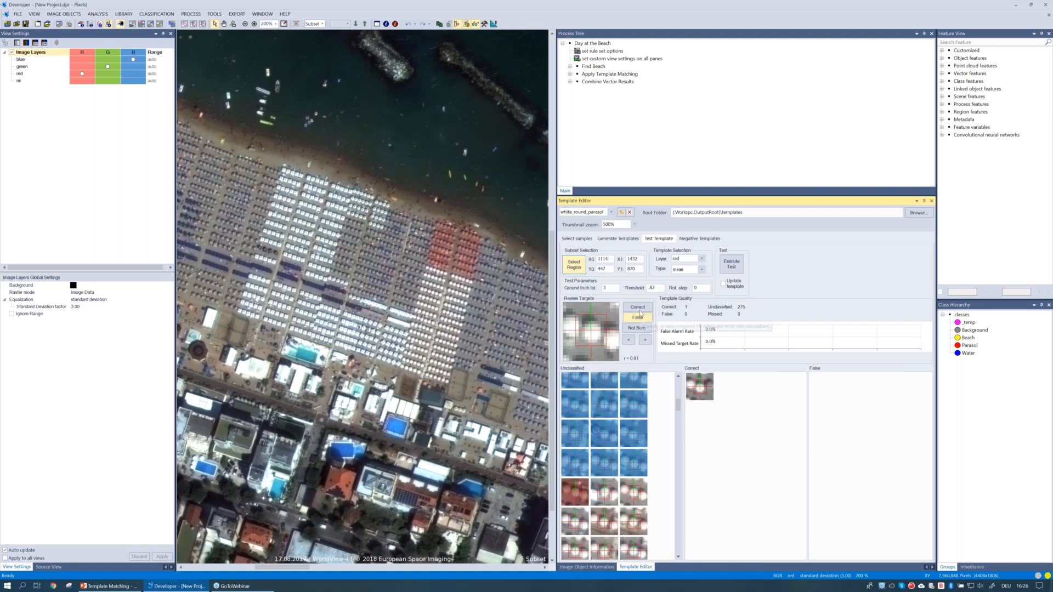
left_click(639, 310)
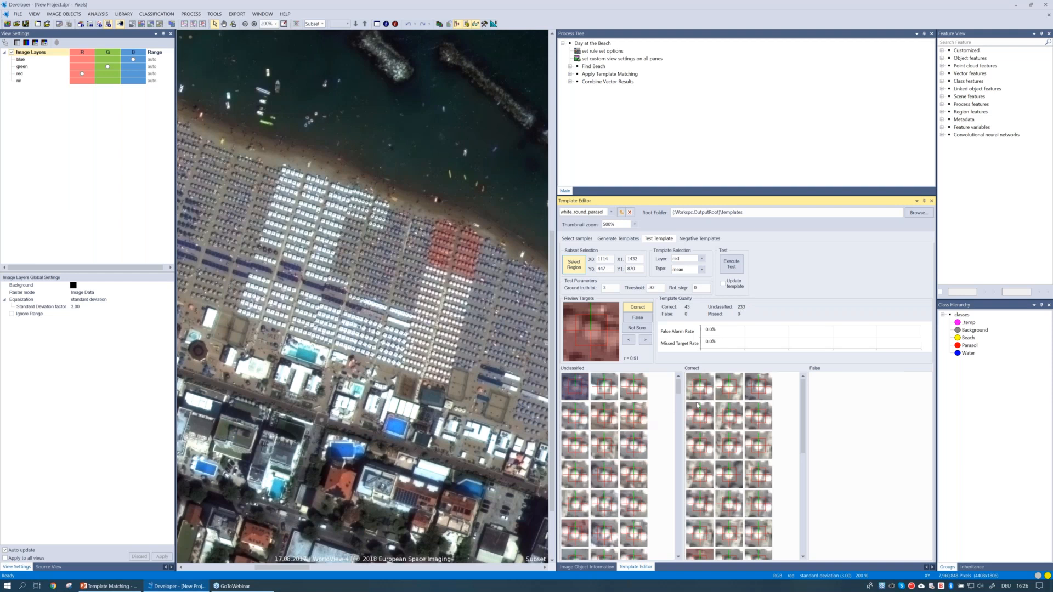
Compare the remaining unclassified targets with the collected samples, mark one dark target as false, and reclassify it as correct
left_click_drag(680, 394, 680, 409)
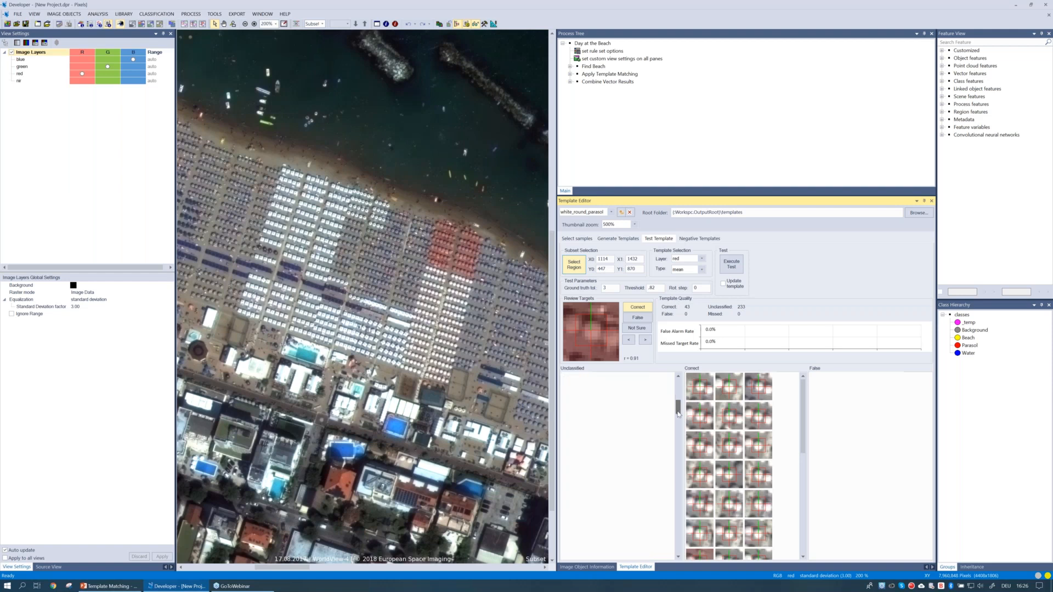
left_click(581, 239)
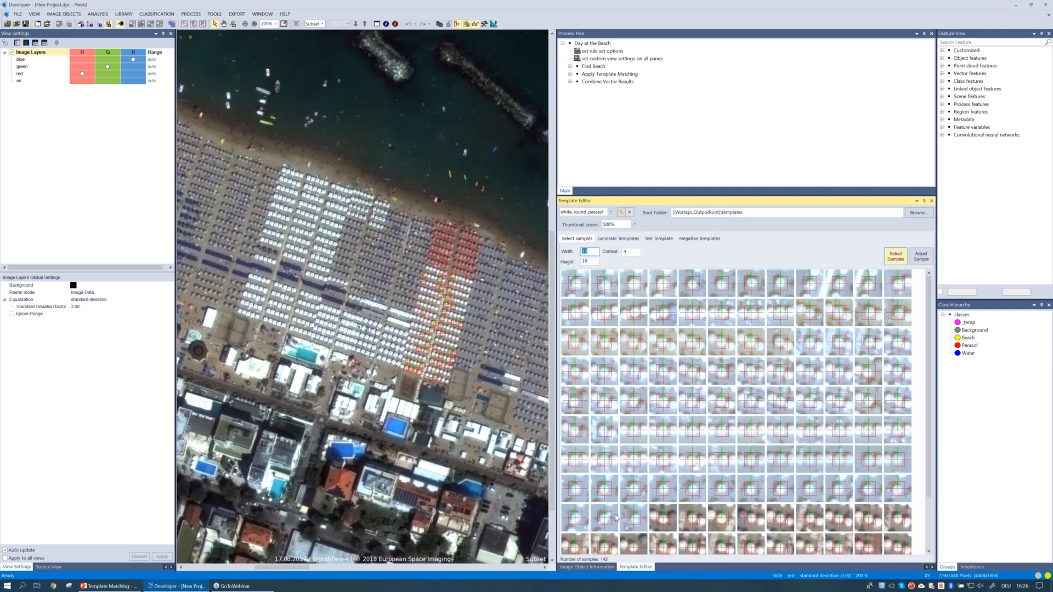
left_click(644, 239)
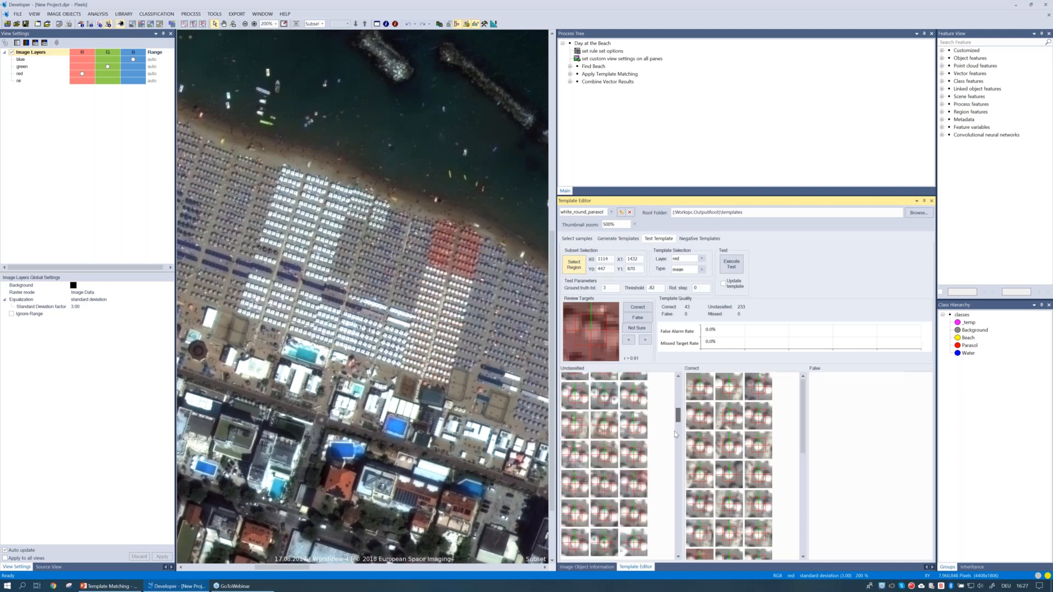
left_click_drag(675, 431, 678, 560)
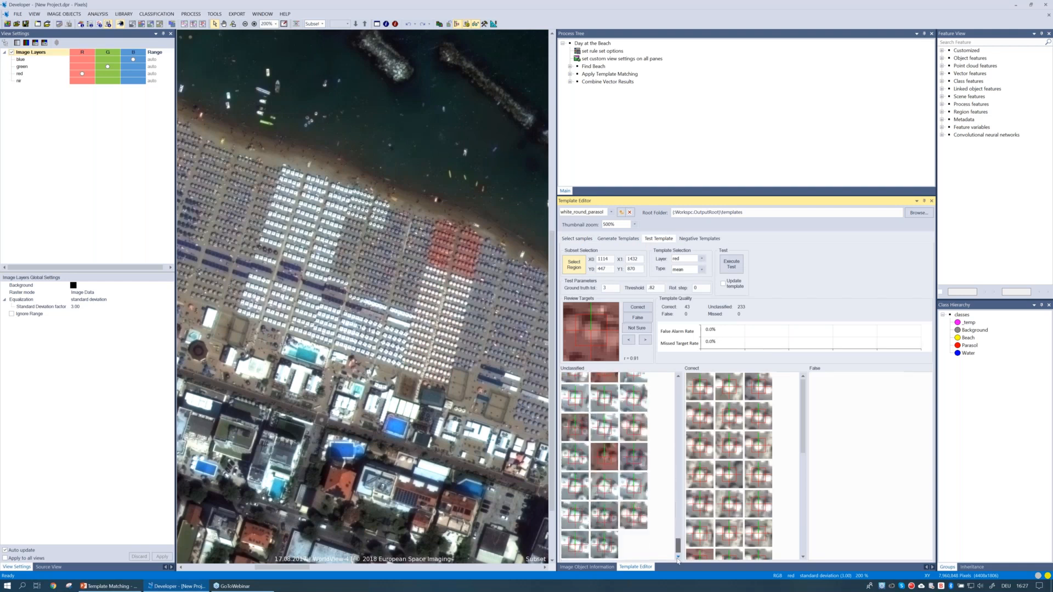
left_click_drag(678, 551, 676, 505)
left_click(583, 529)
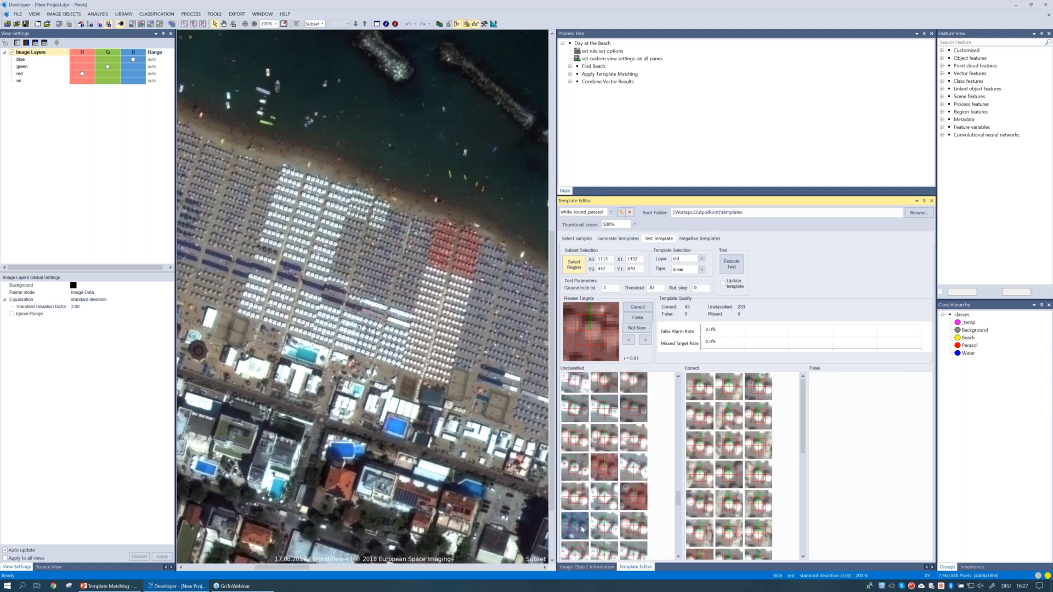
left_click(640, 319)
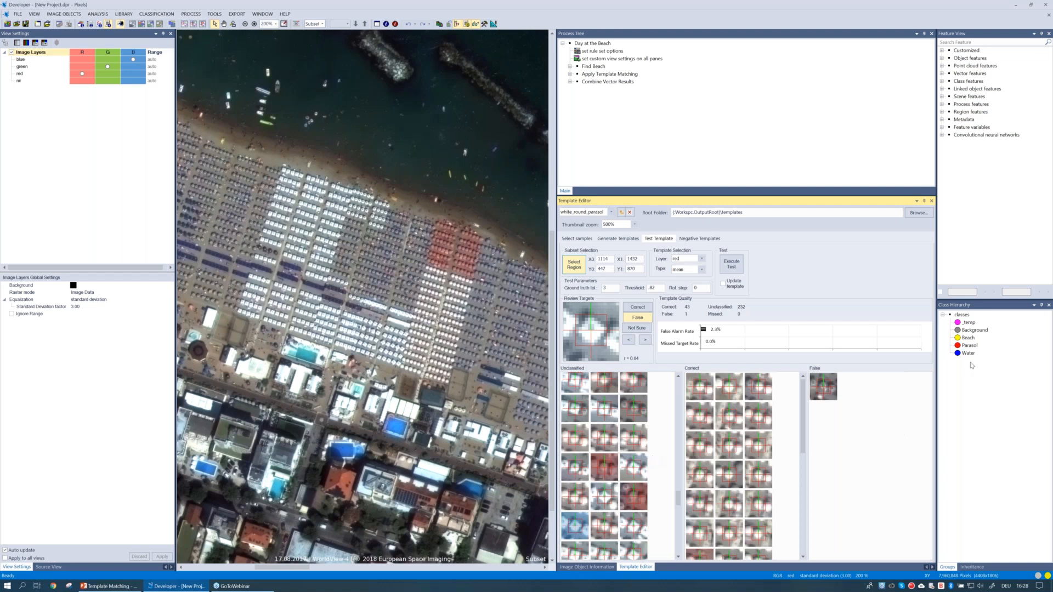
left_click(833, 391)
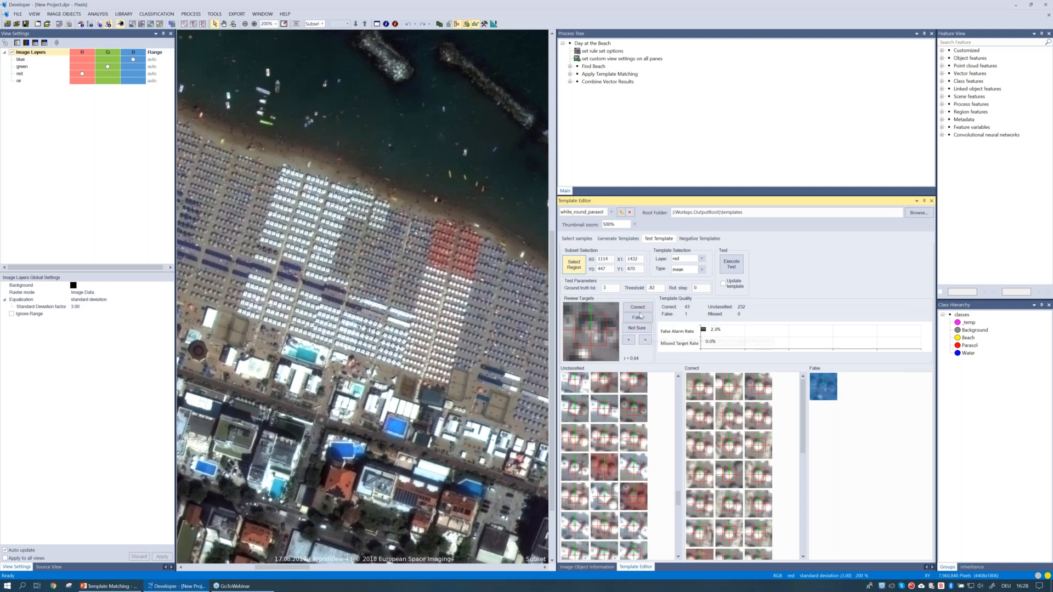
left_click(640, 313)
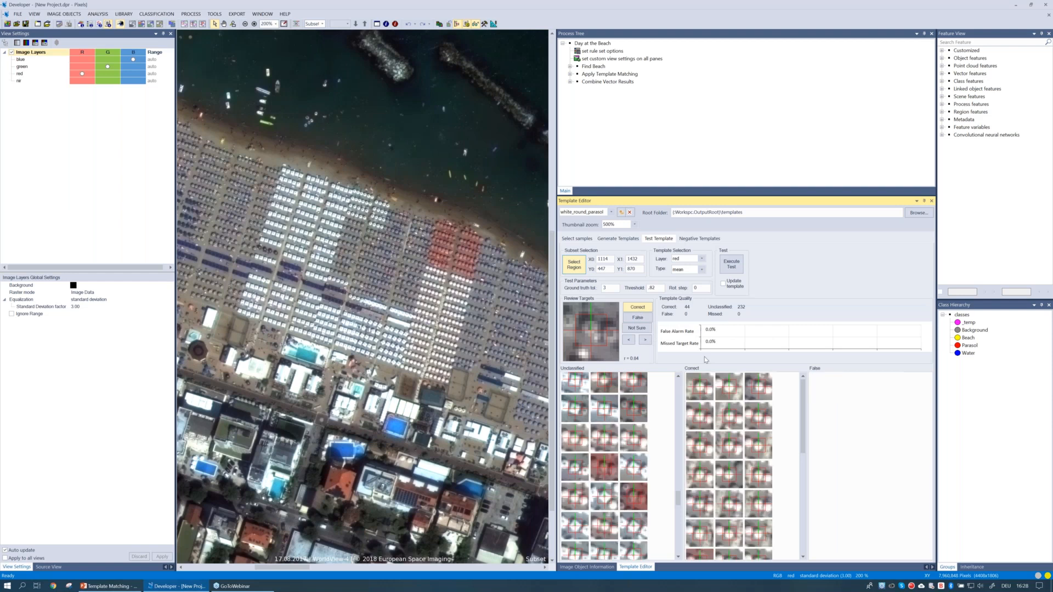
Regenerate the white_round_parasol mean template for the red layer from the extended sample set and return to its test results
left_click(576, 239)
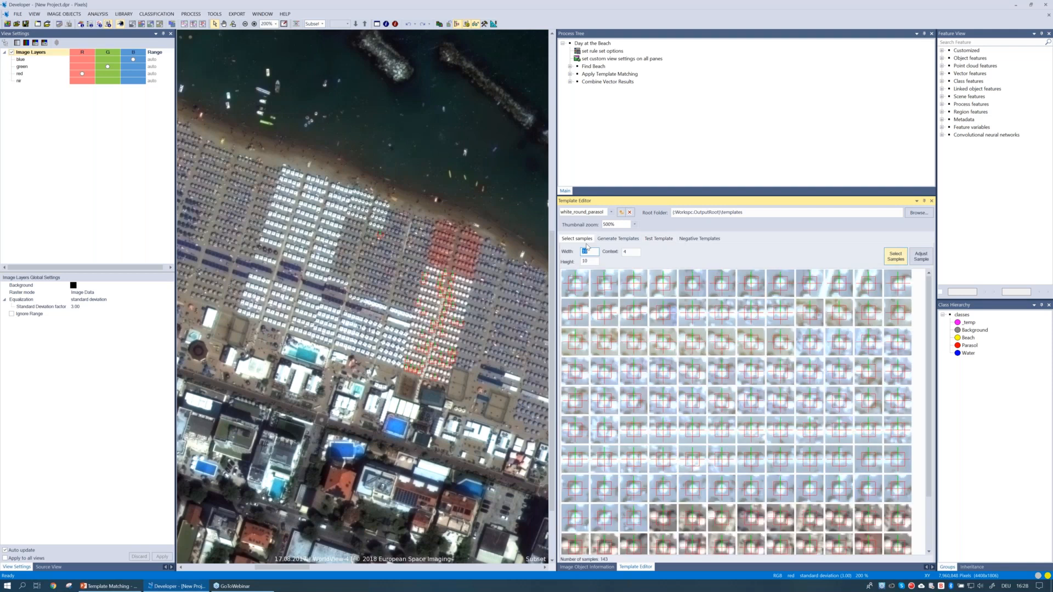
left_click(610, 242)
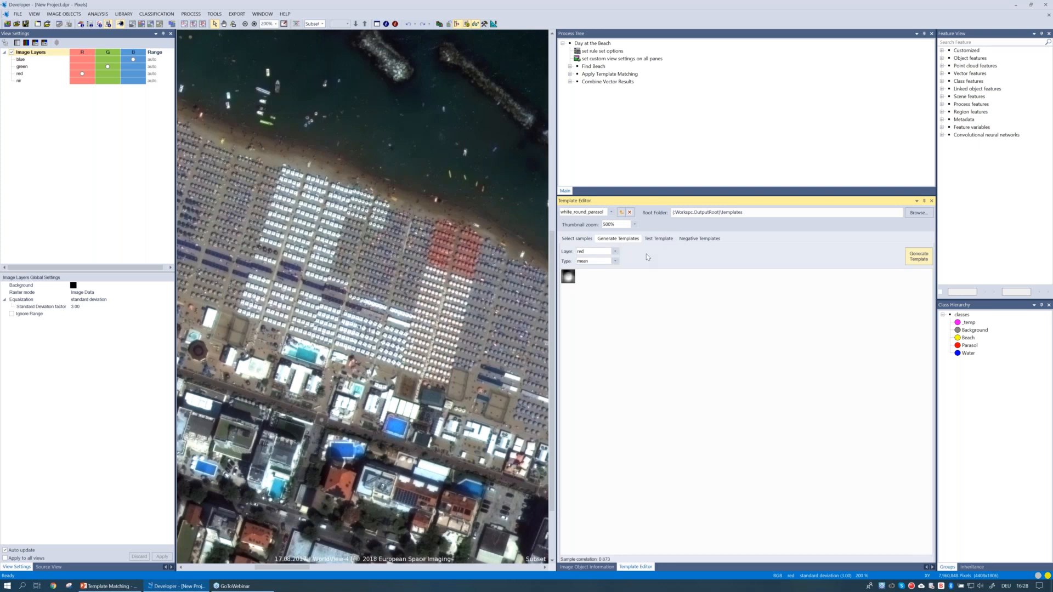
left_click(918, 257)
left_click(665, 241)
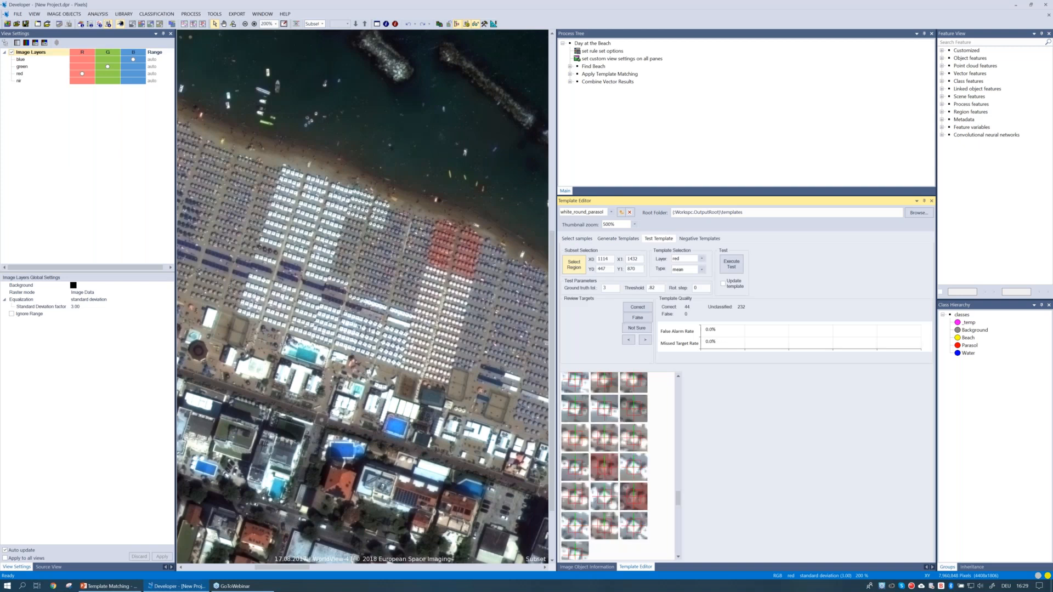
left_click(723, 283)
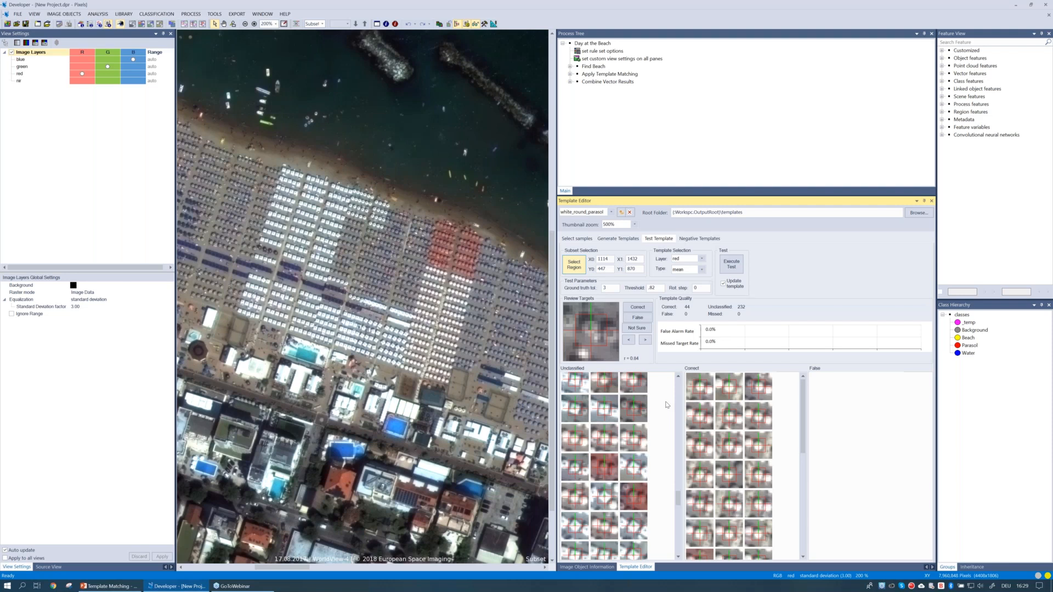
left_click(724, 284)
Switch the active template to dark_round_parasol and open its collected samples
left_click(611, 213)
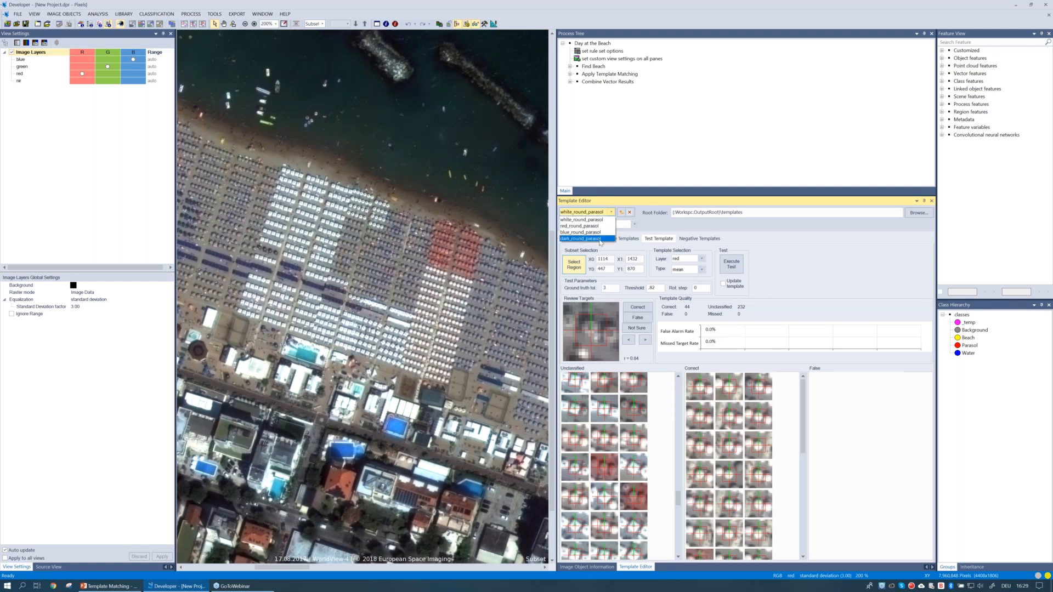
left_click(601, 239)
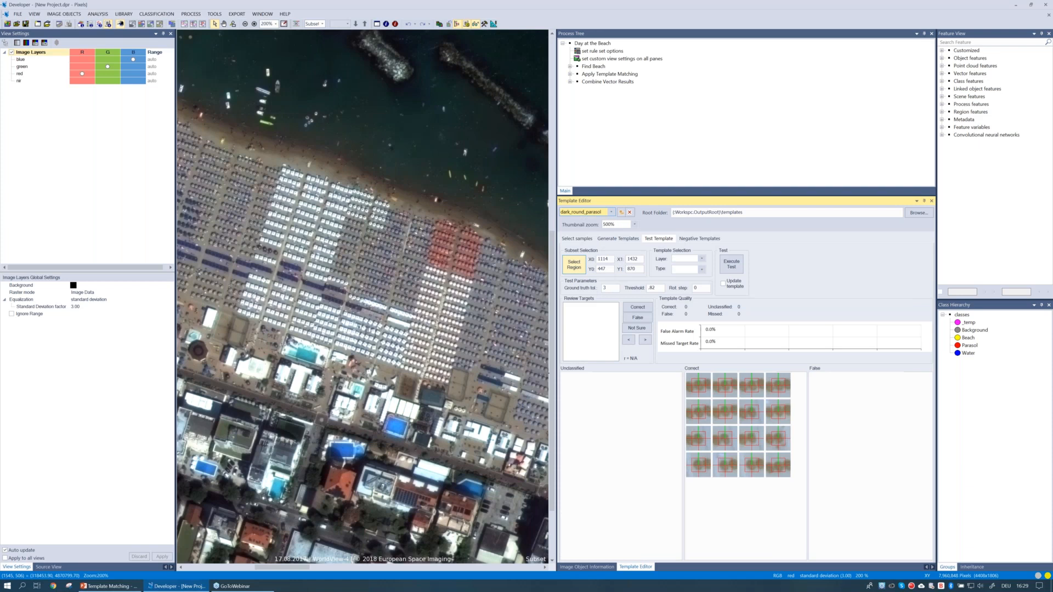
left_click(577, 239)
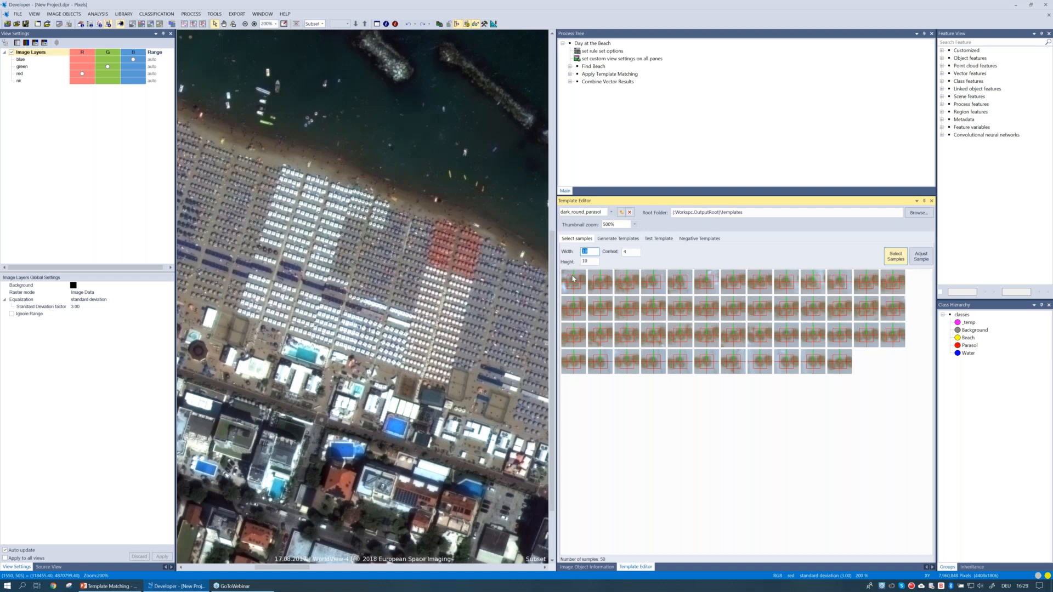
Add three dark parasols from the beach block just above the long navy rows as samples
left_click(573, 278)
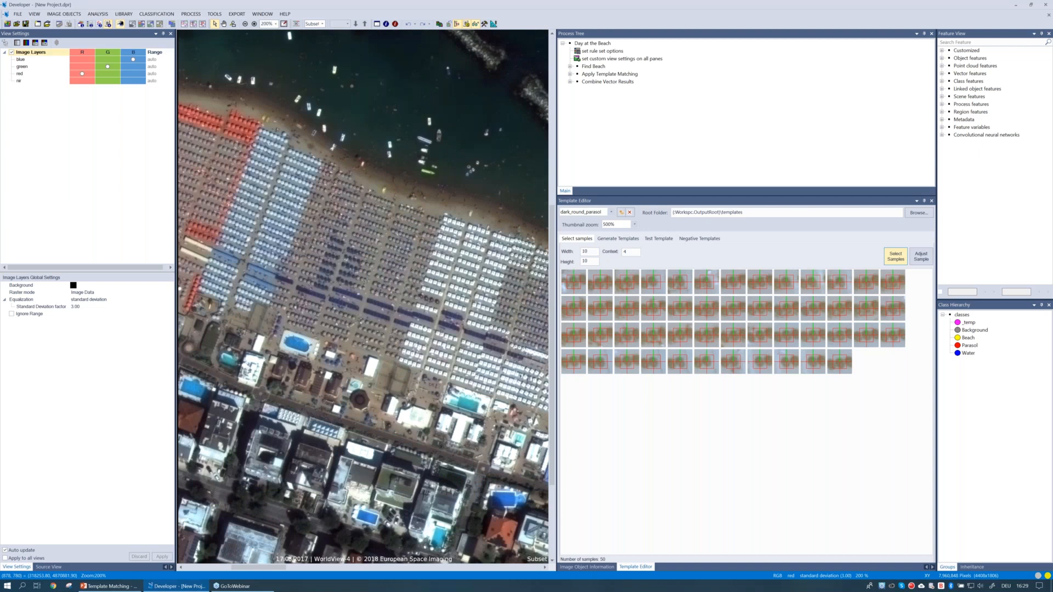
scroll(342, 271, "up", 1)
left_click(358, 275)
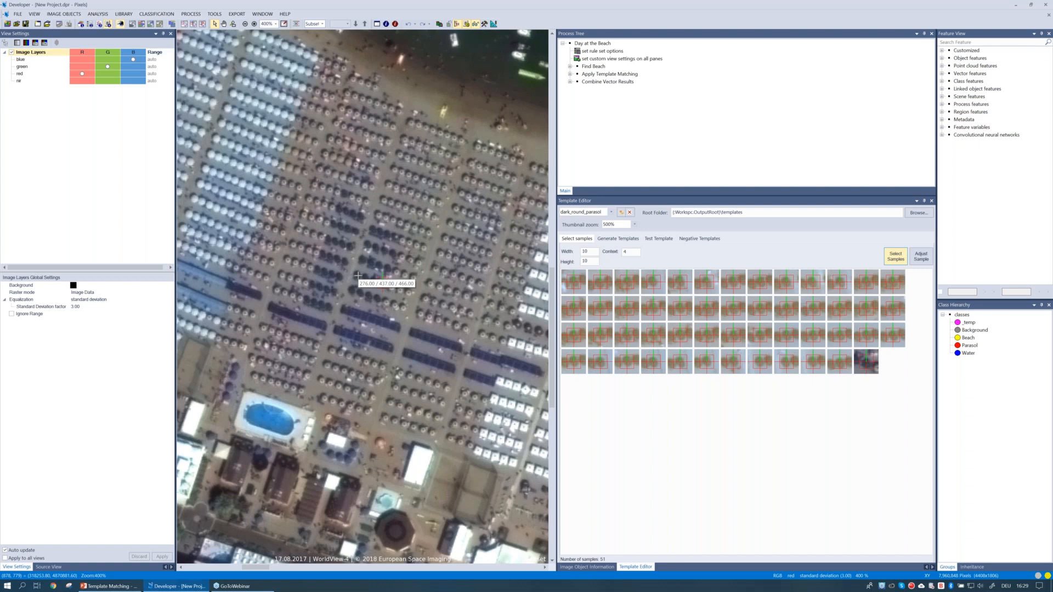
left_click(344, 258)
left_click(382, 278)
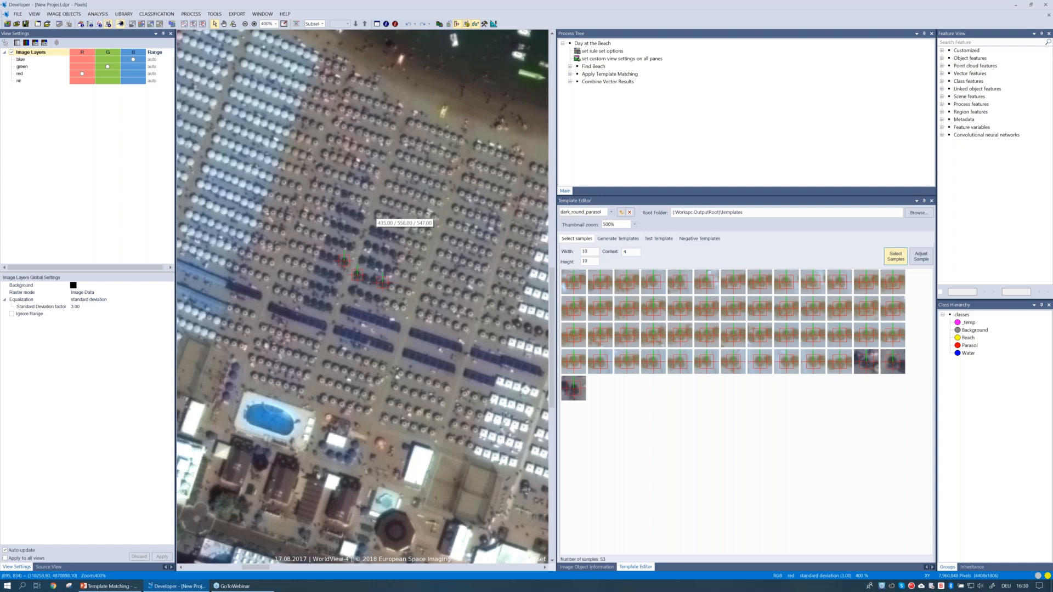
Add a fourth dark parasol sample farther up the same block, discarding the misplaced attempts
left_click(365, 201)
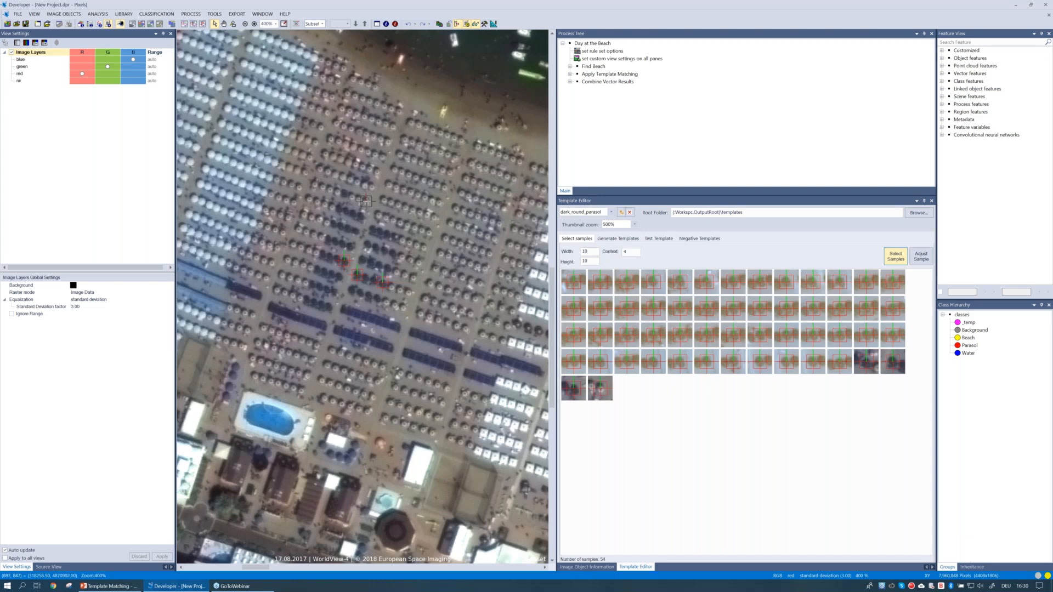
left_click(364, 201)
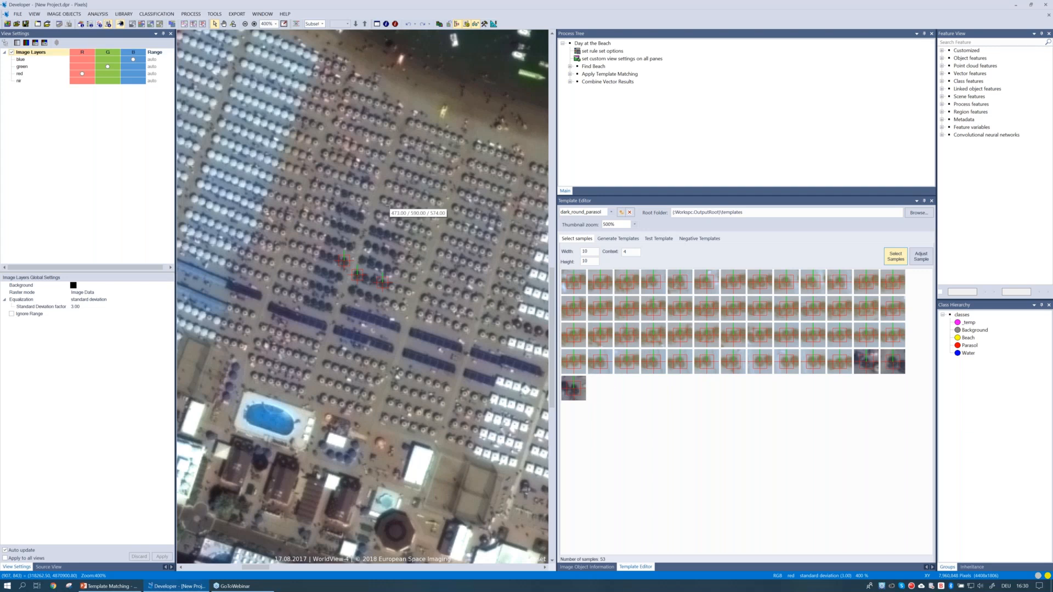
left_click(370, 214)
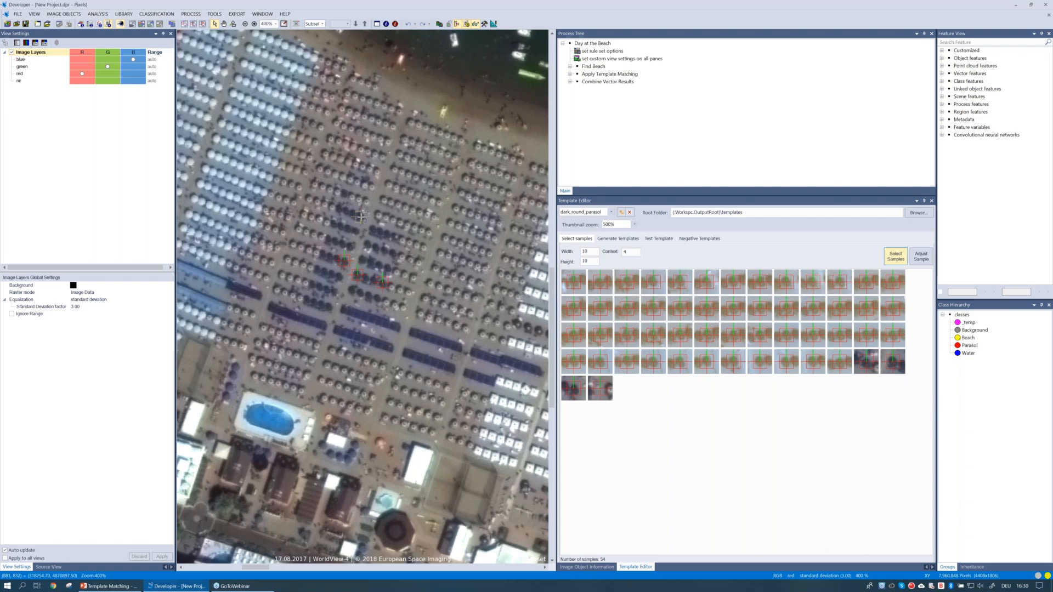
left_click(360, 217)
Adjust the position of the last dark parasol sample so its marker sits on the parasol
left_click(601, 397)
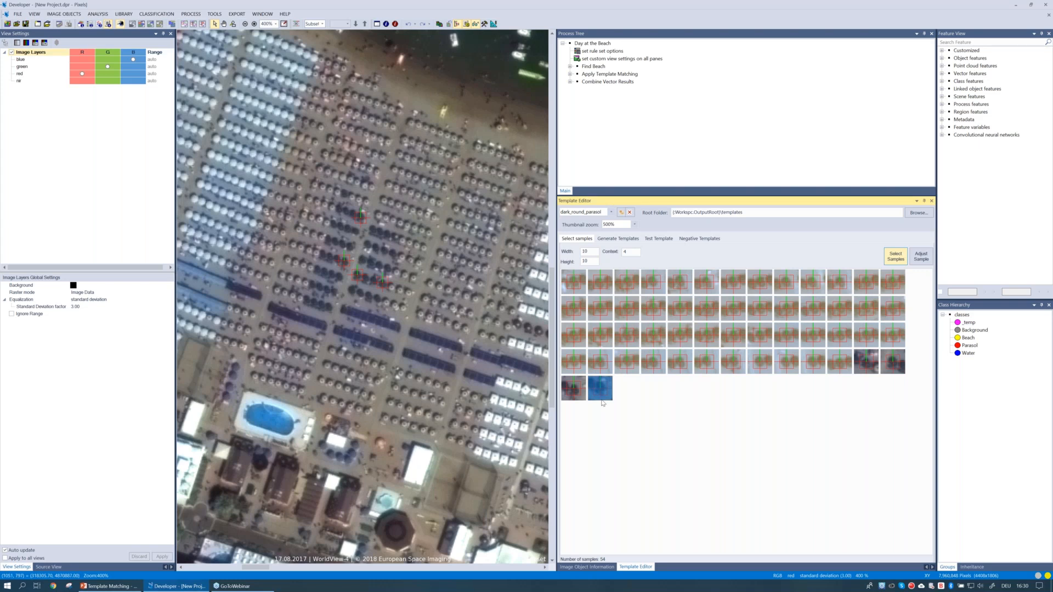
mouse_move(615, 401)
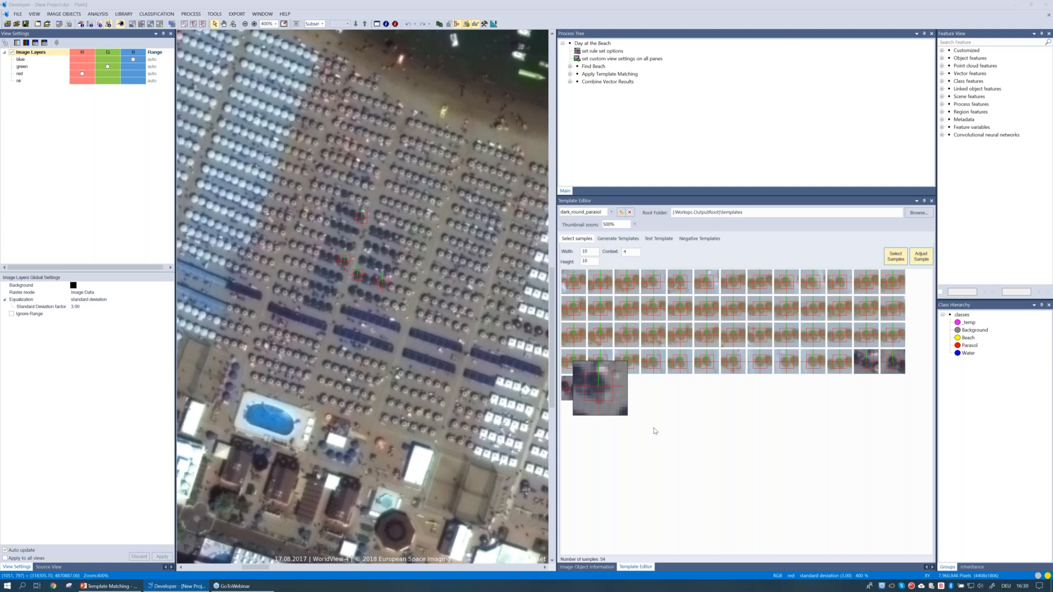
left_click(788, 415)
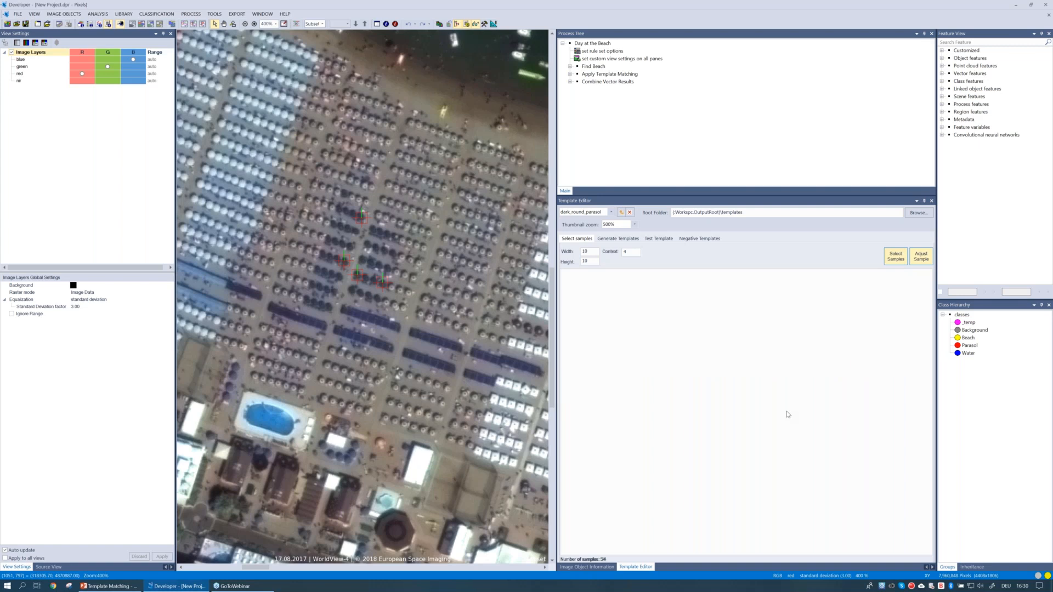
Generate the dark_round_parasol mean template for the red layer and set the thumbnail zoom to 1000%
left_click(618, 239)
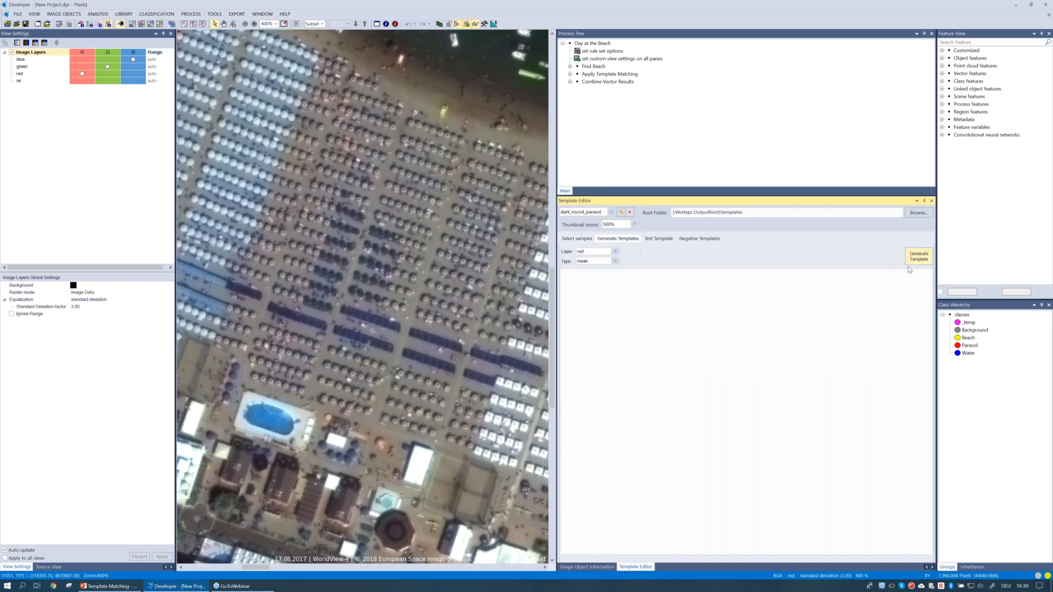
left_click(634, 224)
left_click(620, 264)
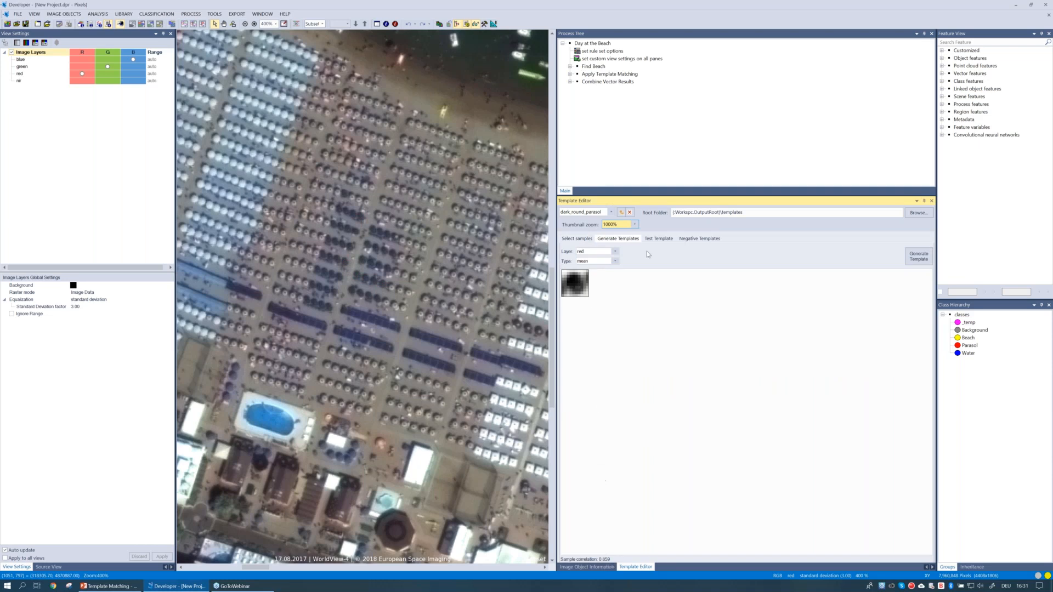
Test the dark_round_parasol template on a beach region spanning X 2167 to 2512 and Y 35 to 619
left_click(658, 241)
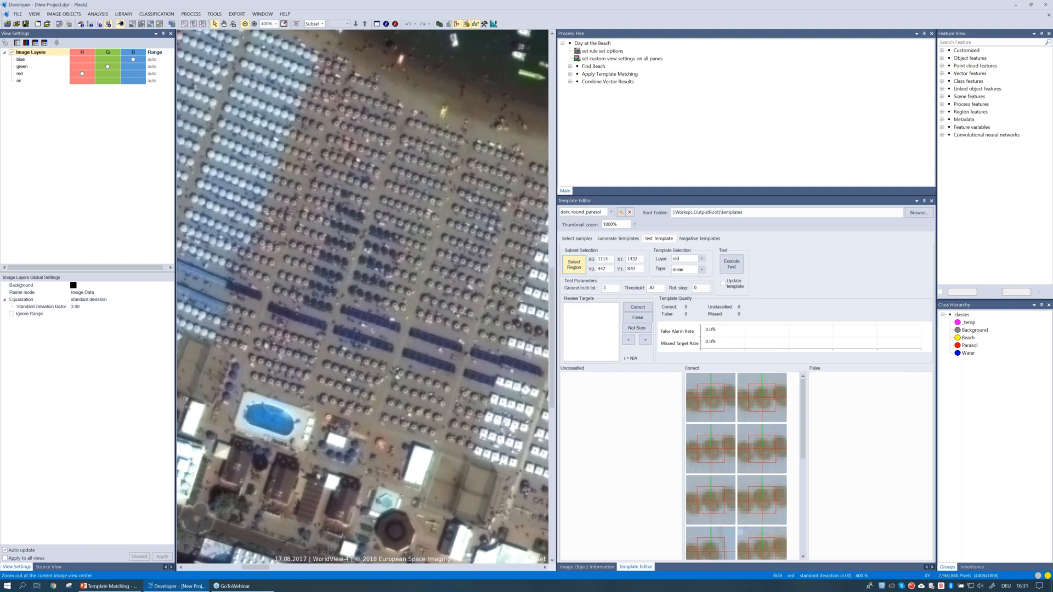
left_click(245, 24)
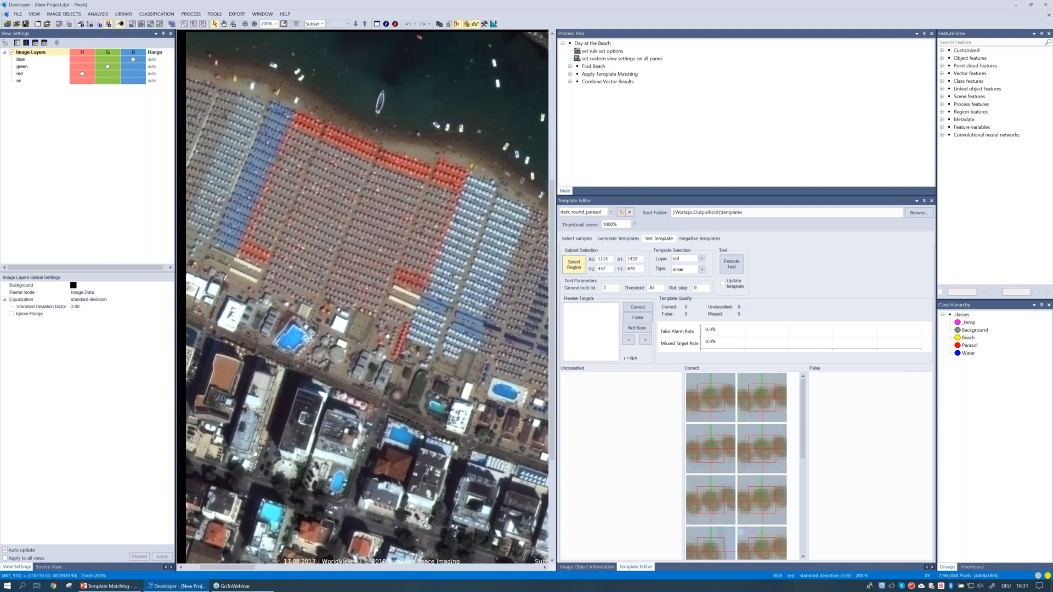
left_click_drag(453, 275, 548, 317)
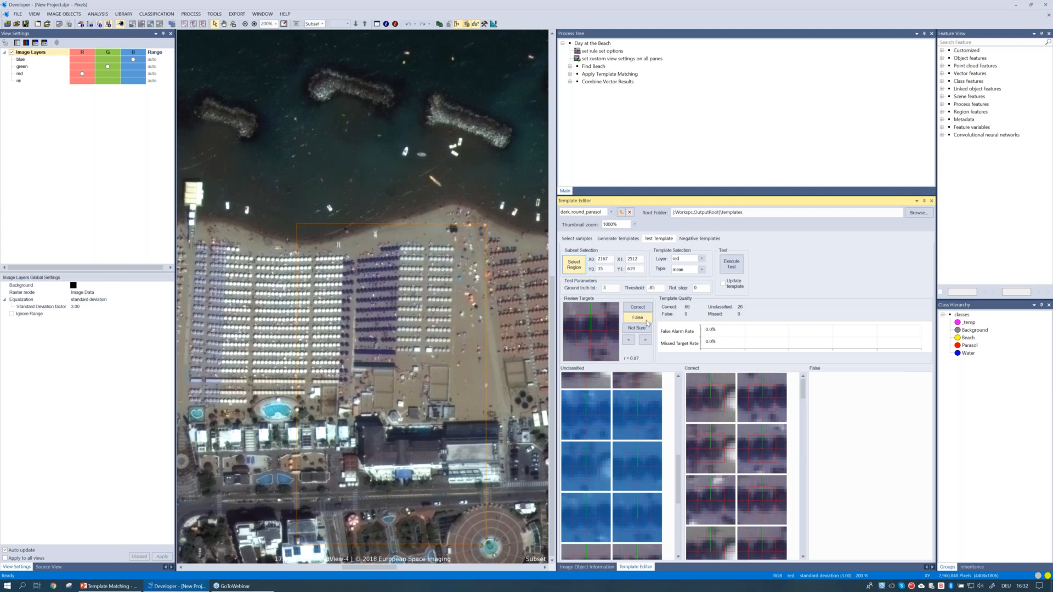
Regenerate the dark_round_parasol mean template for the red layer and enlarge the image view and Process Tree by shrinking the Template Editor
left_click(618, 238)
left_click_drag(743, 196, 743, 339)
left_click_drag(556, 286, 734, 281)
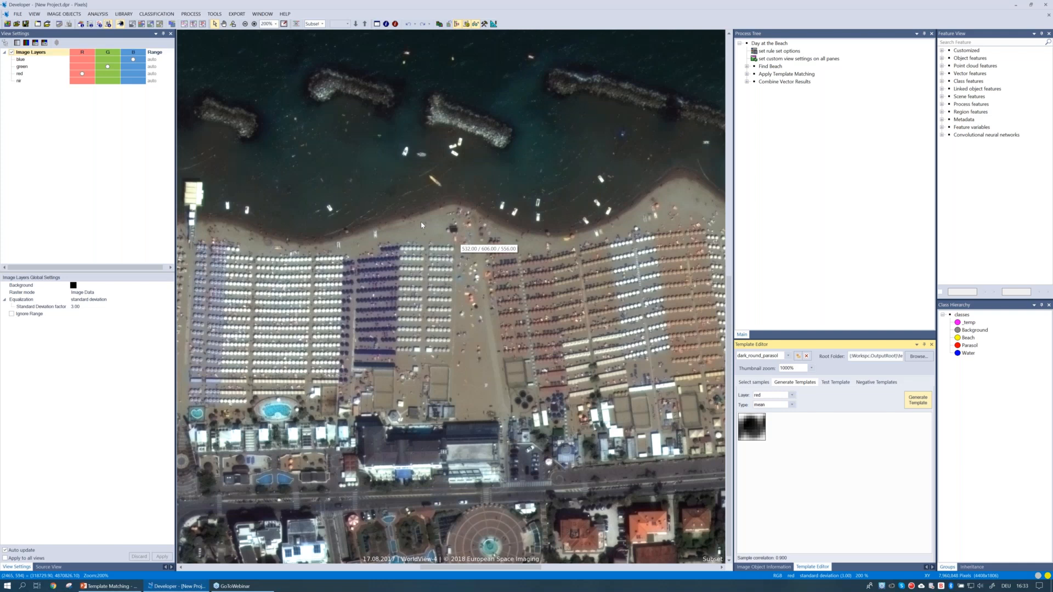
left_click(246, 23)
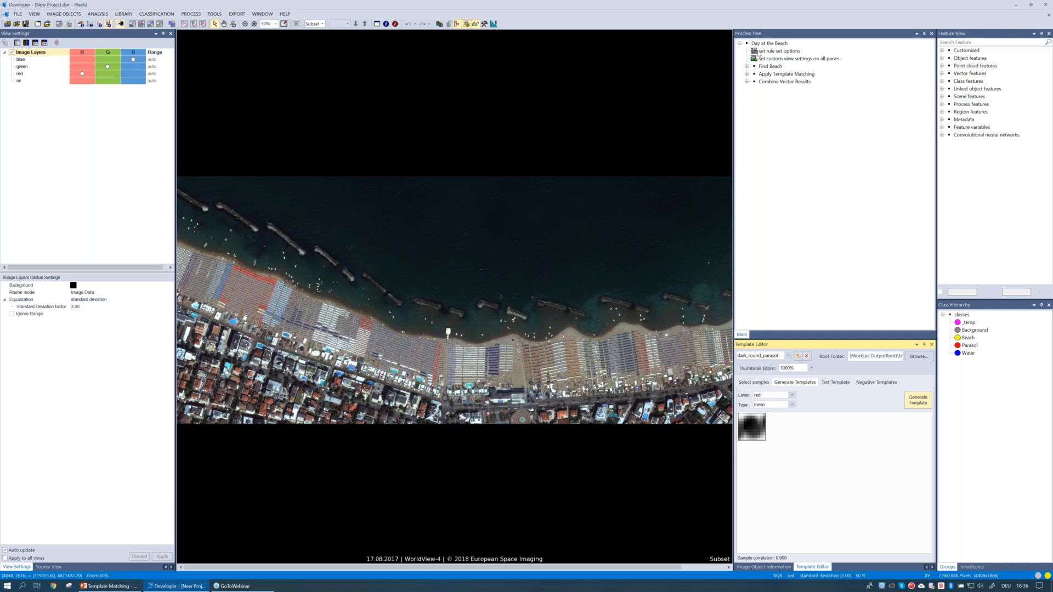
Execute the processes that set the rule set options and the custom view settings on all panes
left_click(759, 51)
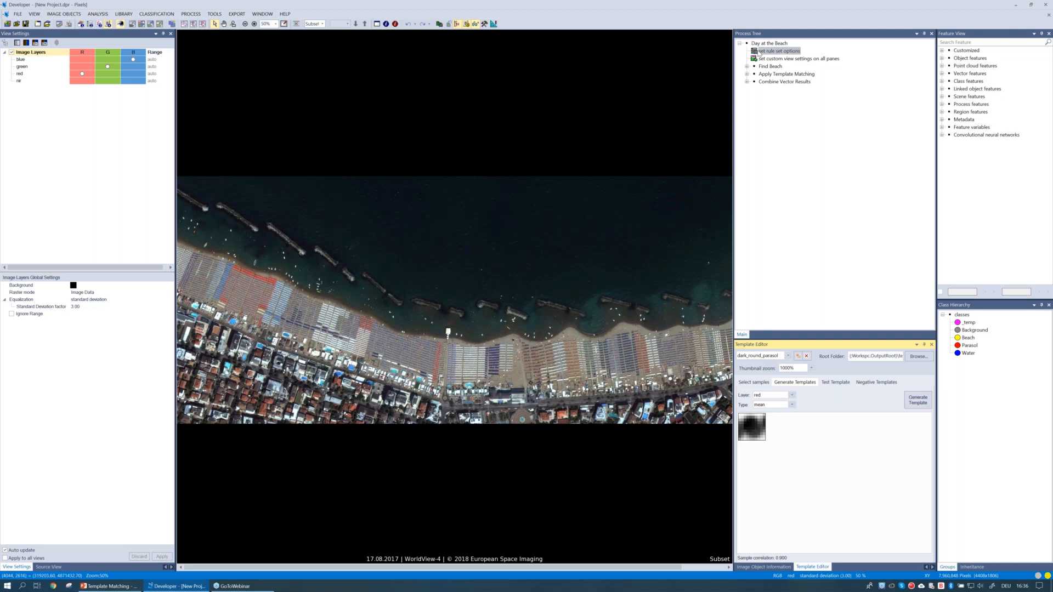
left_click(760, 51)
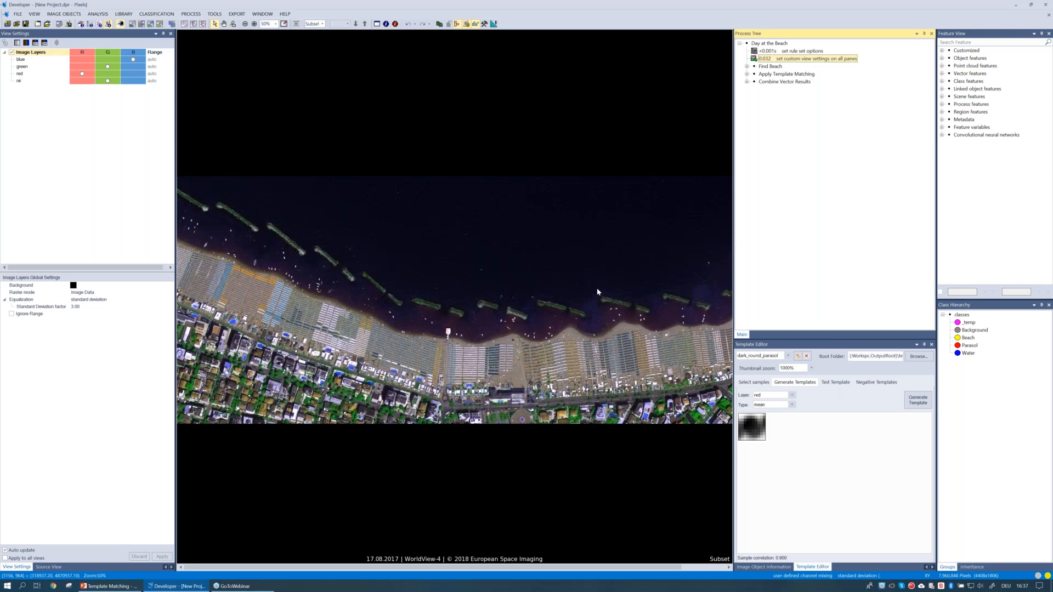
Expand the Find Beach processes and examine the settings of the NDWI index layer calculation
left_click(747, 66)
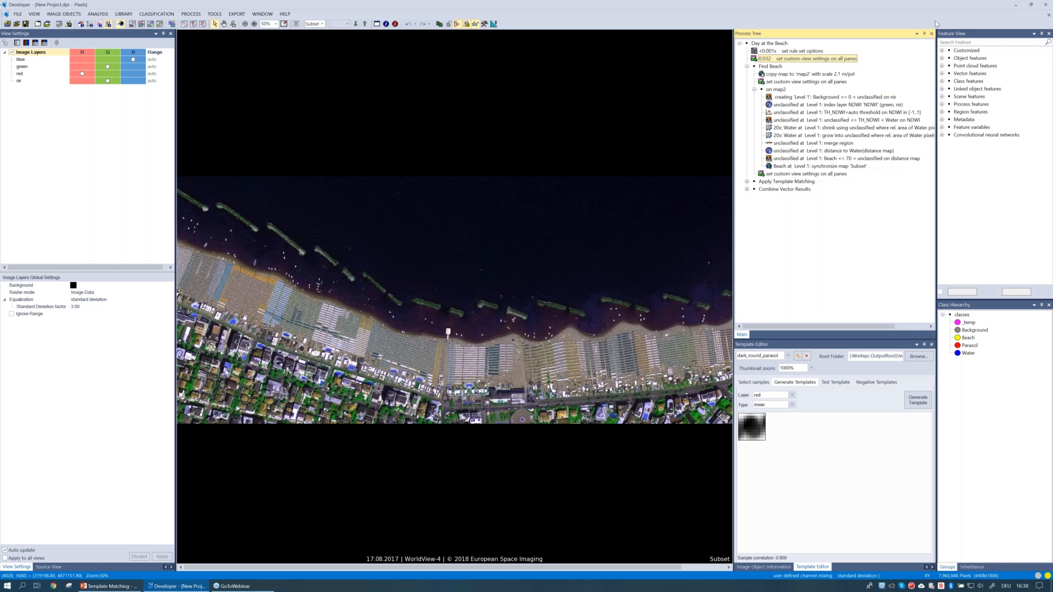
double_click(874, 106)
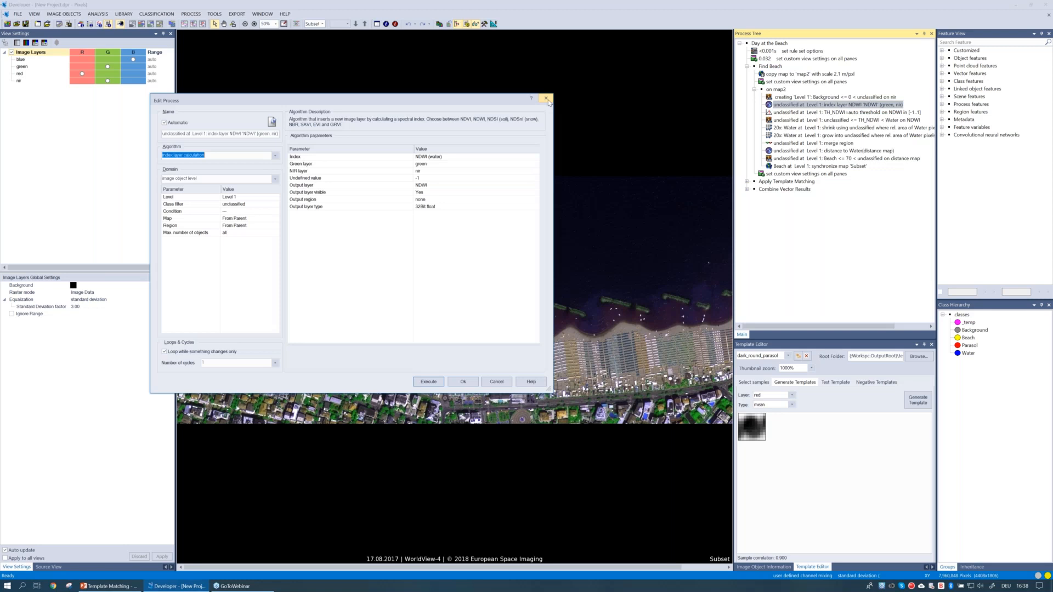
Leave the index layer settings unchanged and execute the complete Find Beach process
left_click(546, 99)
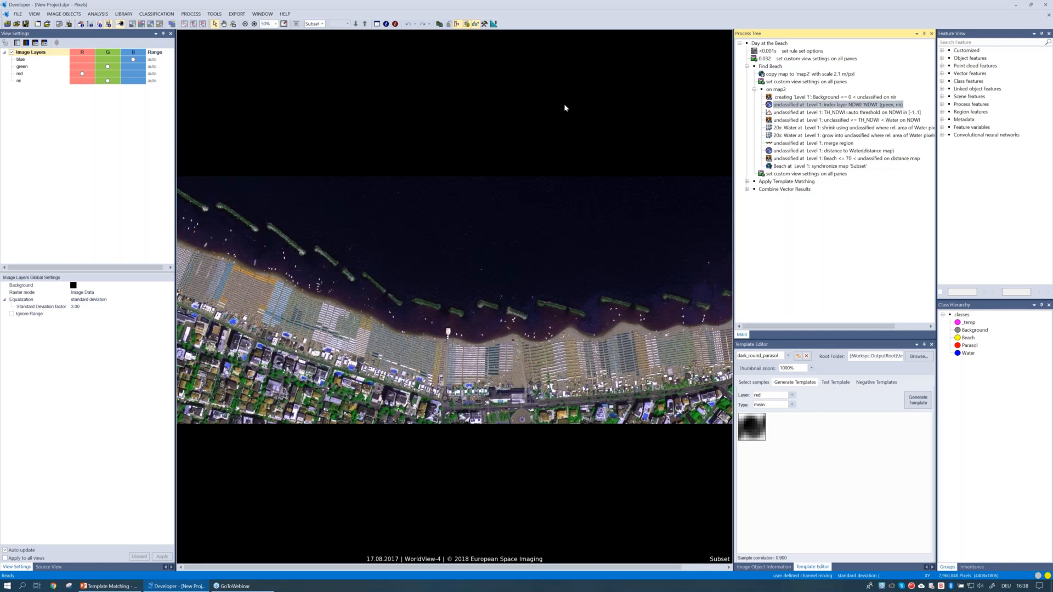
key("F5")
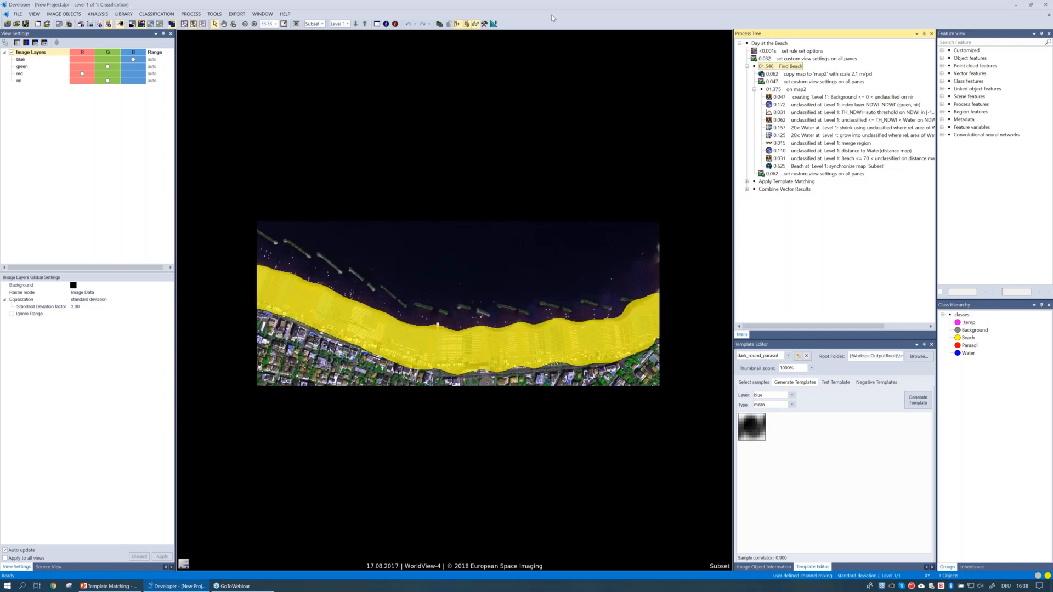
Examine the settings of the automatic threshold process that computes TH_NDWI from the NDWI layer
left_click(837, 113)
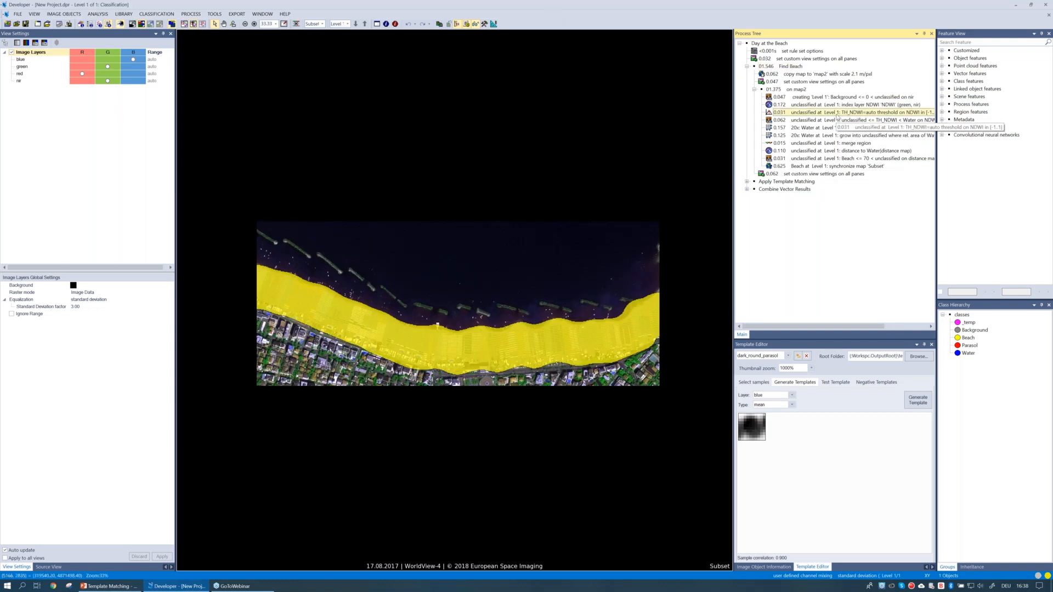
double_click(837, 114)
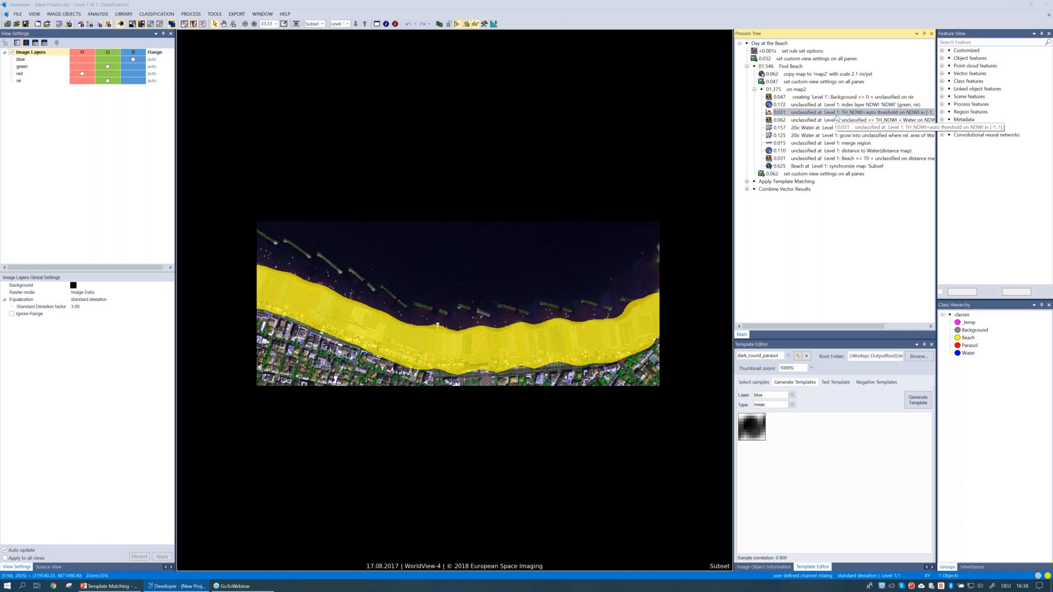
left_click_drag(450, 102, 485, 104)
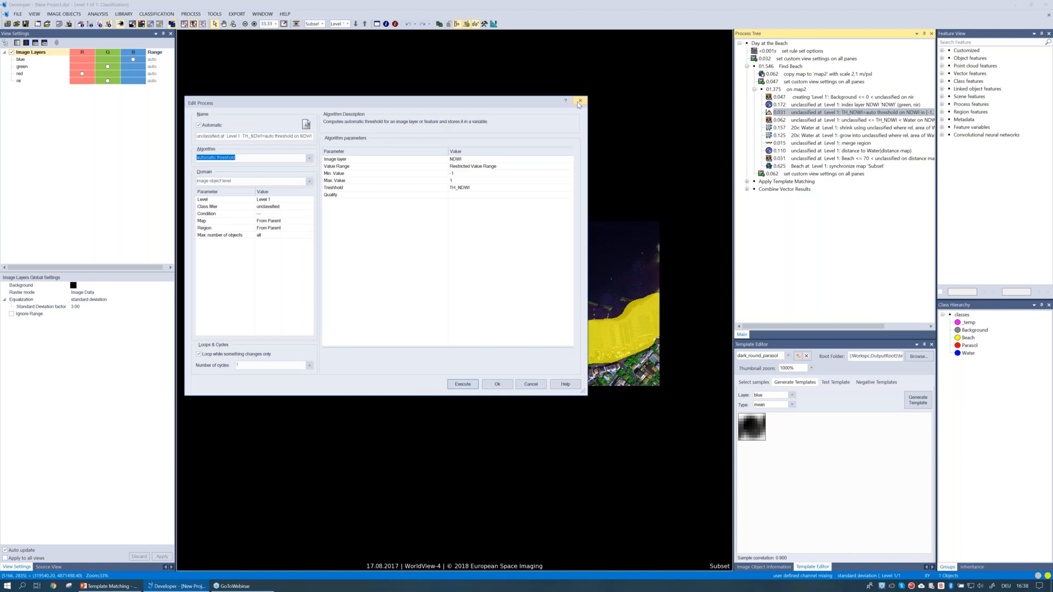
left_click(580, 102)
Examine the settings of the distance map process that measures distance to Water, and view the classified beach area
left_click(823, 128)
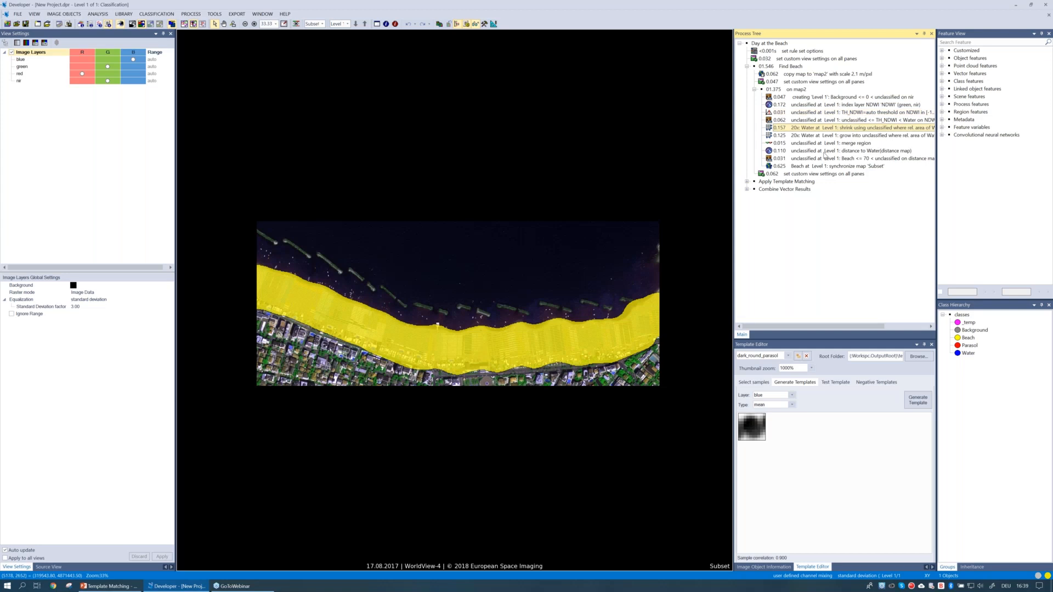
left_click(825, 153)
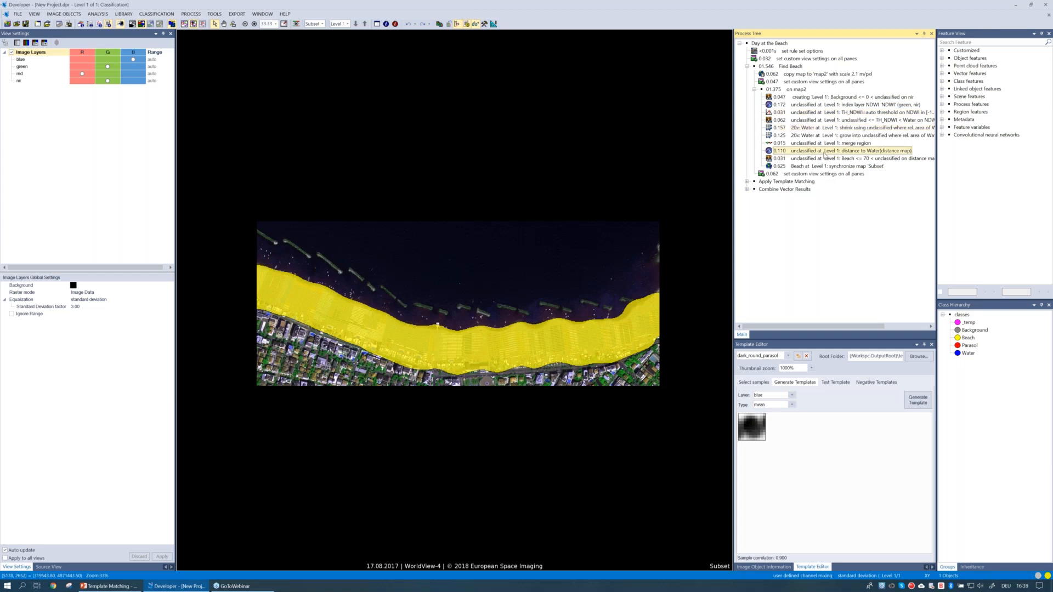
left_click(825, 153)
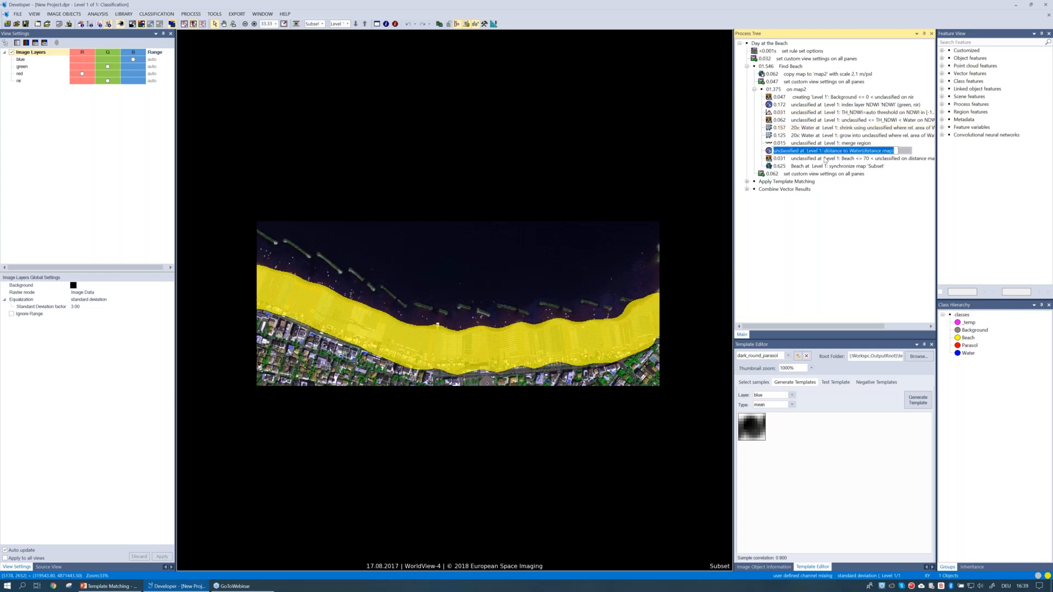
key("Escape")
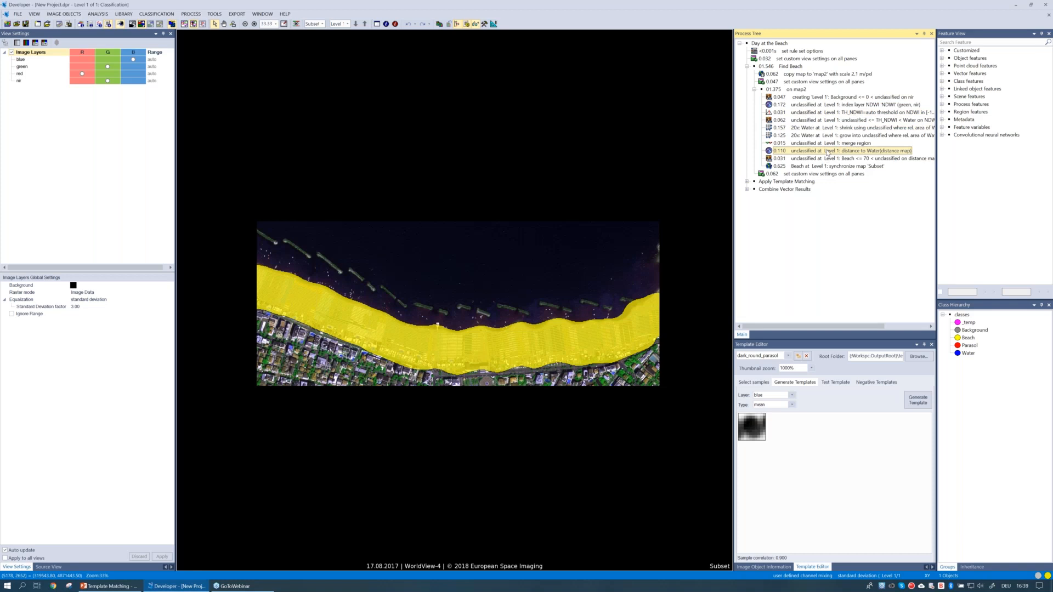
double_click(828, 152)
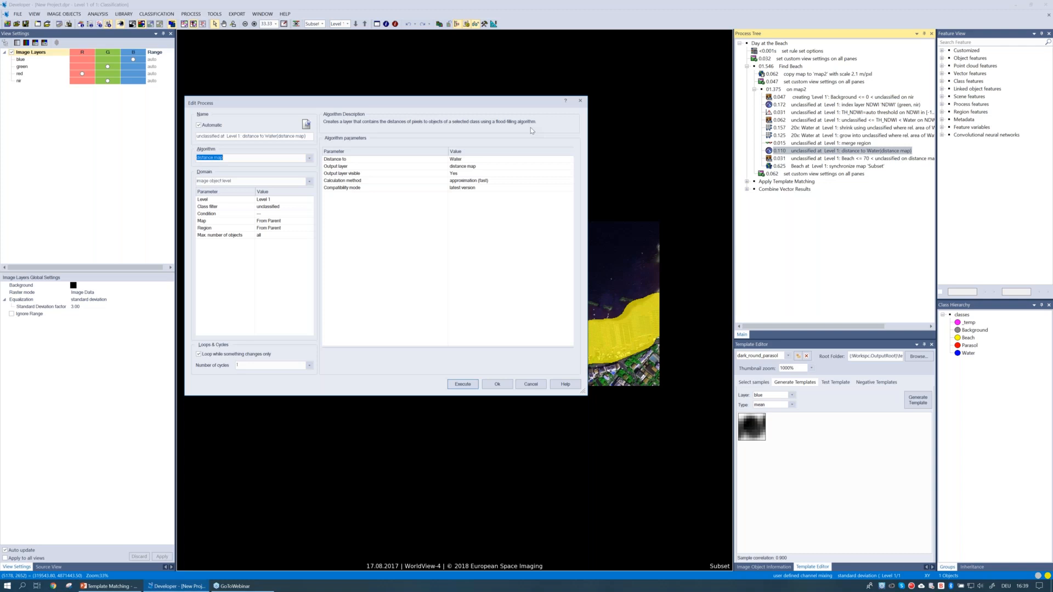
key("Return")
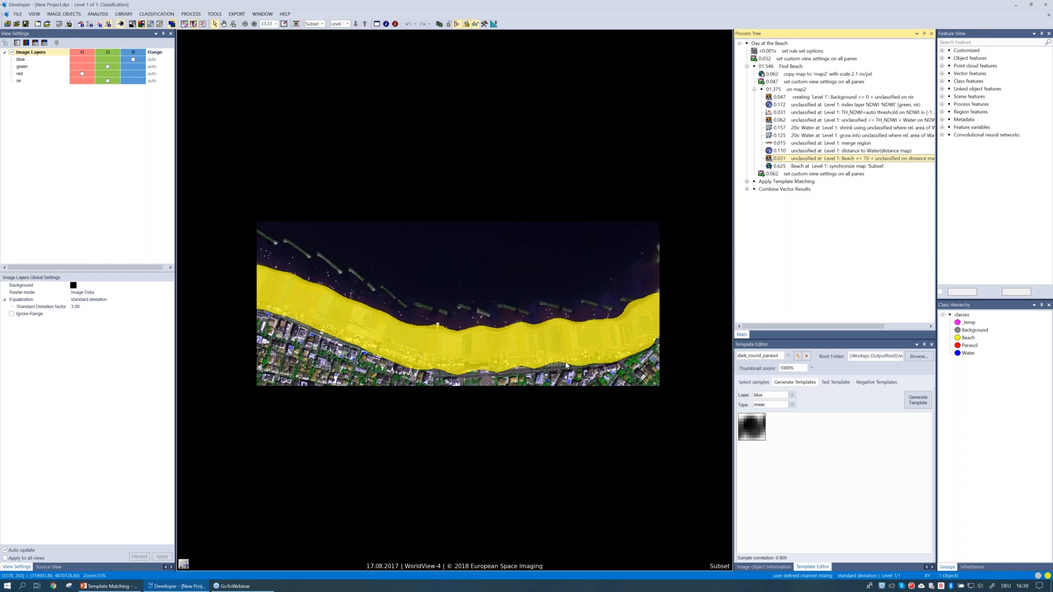
mouse_move(567, 365)
mouse_move(642, 346)
Collapse Find Beach, expand the bright parasol detection under Apply Template Matching, and execute its Threshold = 0.65 process
left_click(755, 90)
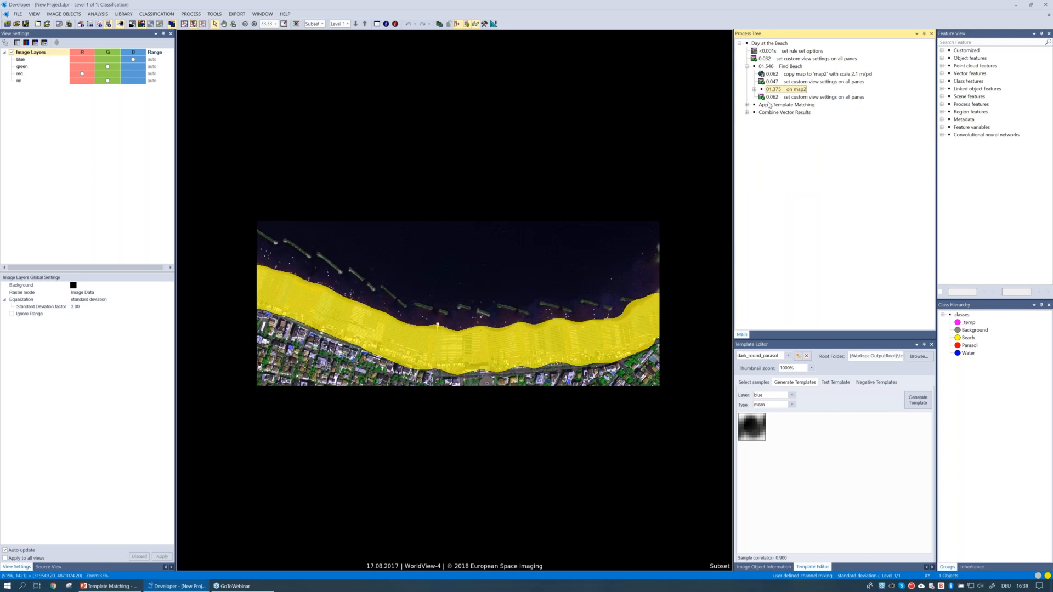
left_click(747, 66)
left_click(772, 74)
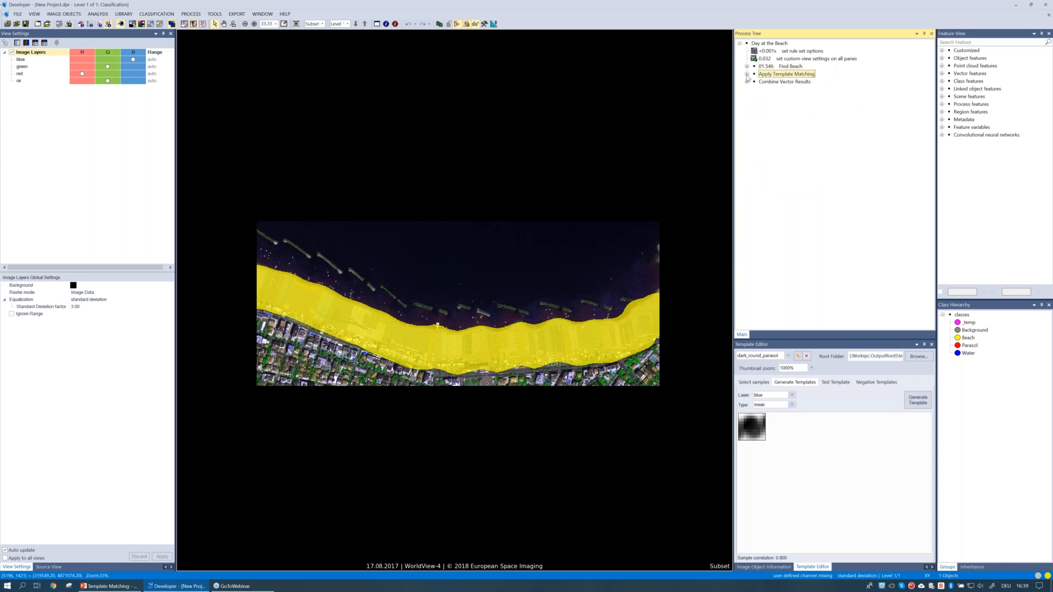
left_click(747, 75)
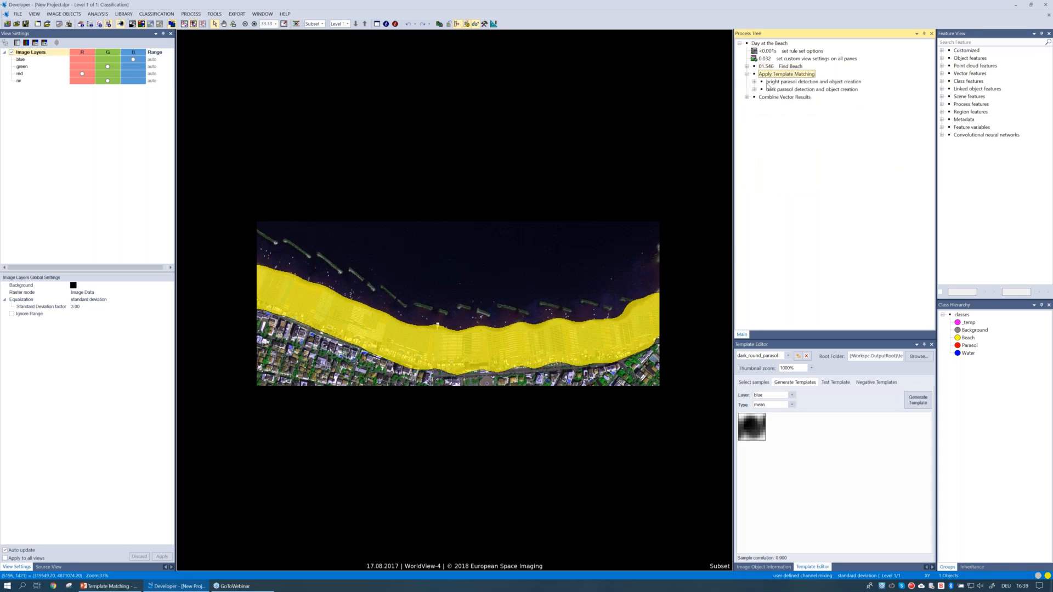
left_click(768, 82)
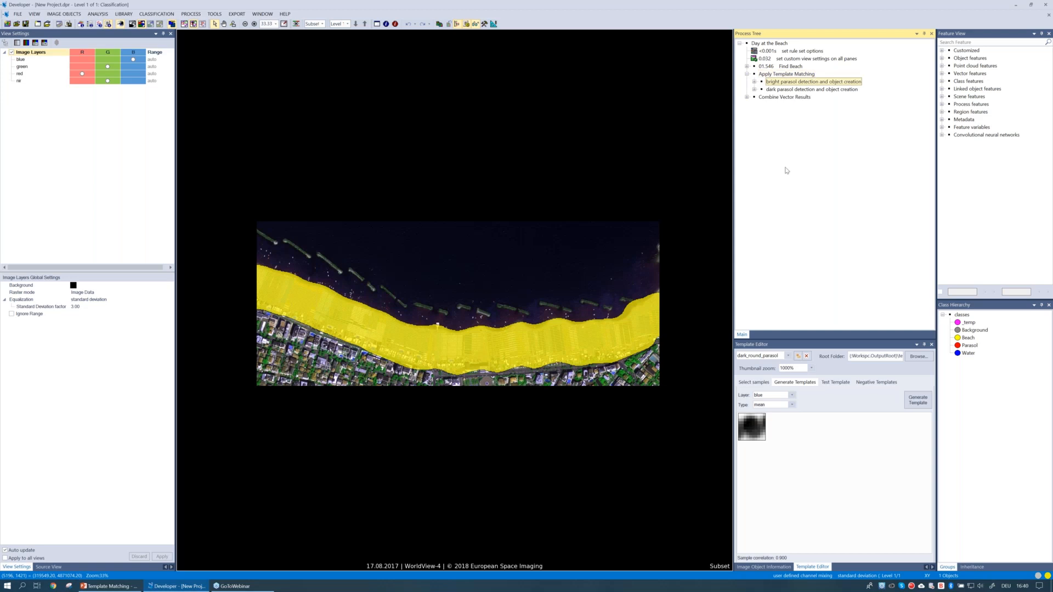
left_click(755, 82)
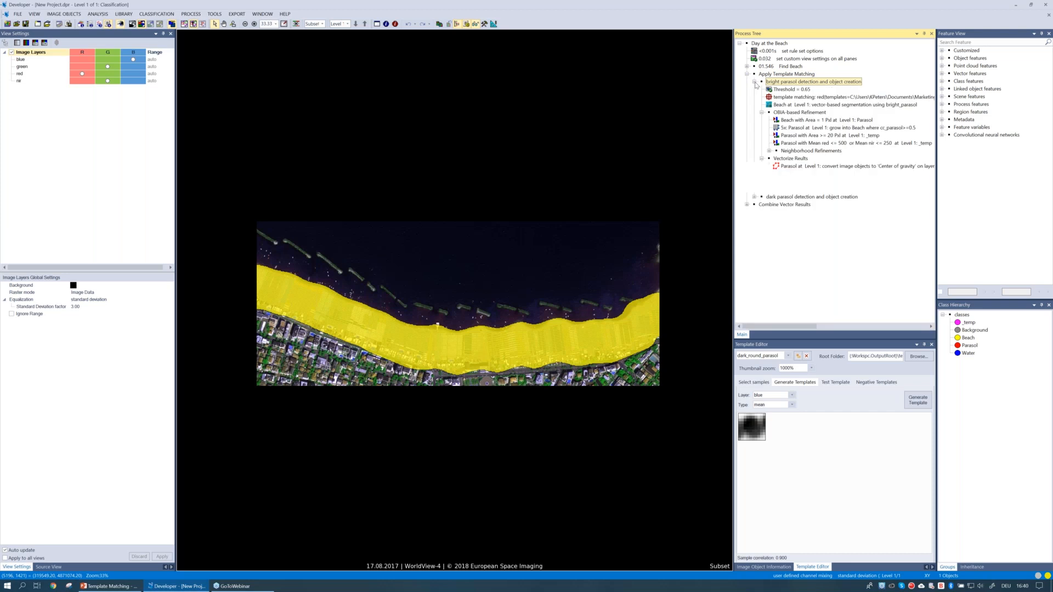
left_click(793, 90)
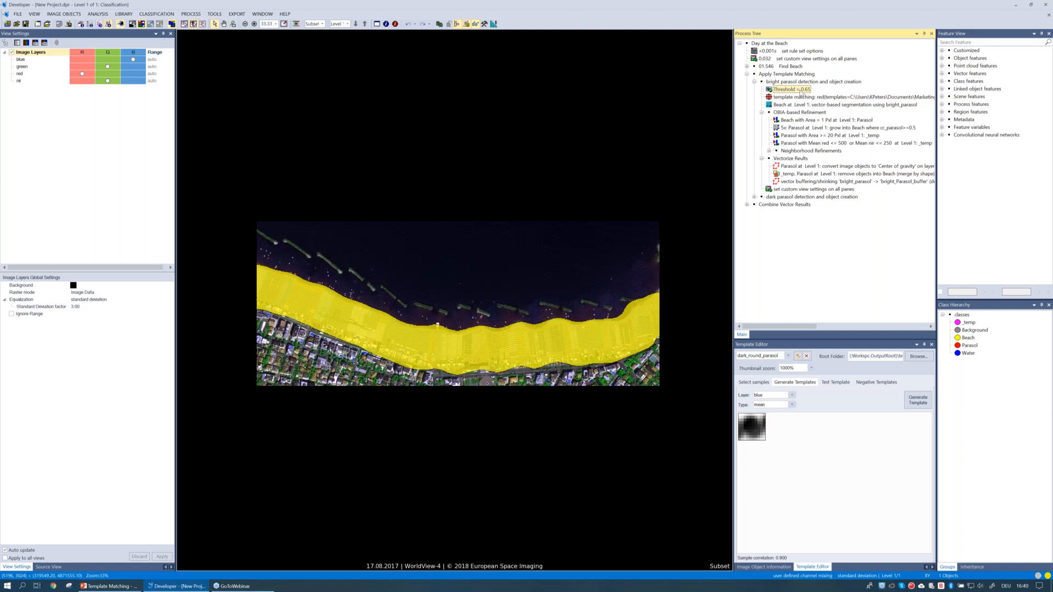
key("F5")
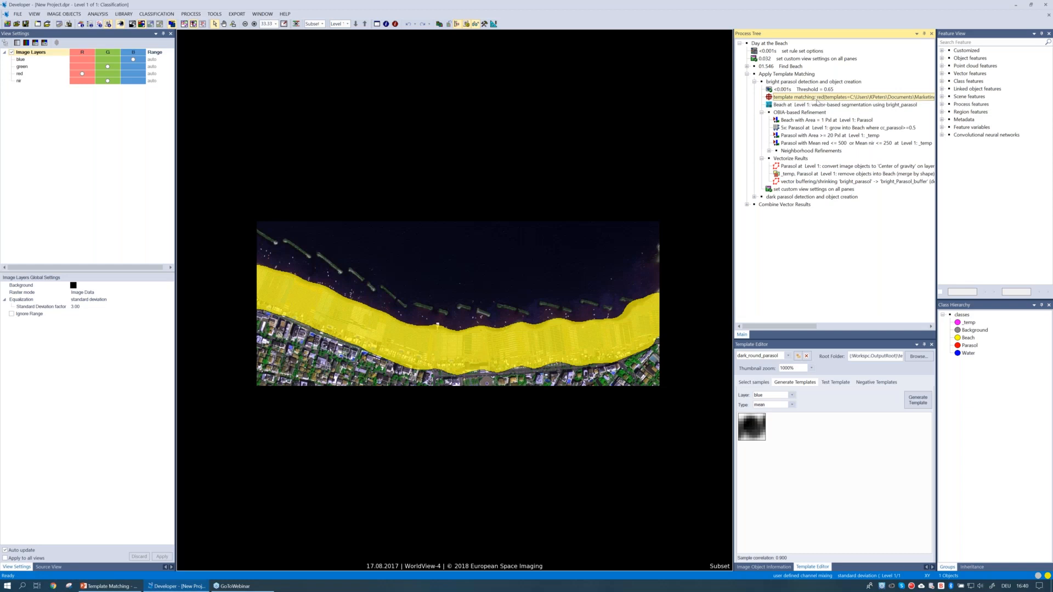
Examine the template folder, input layer, output layer and rotation type options of the bright parasol template matching process
double_click(817, 97)
left_click_drag(523, 104, 604, 86)
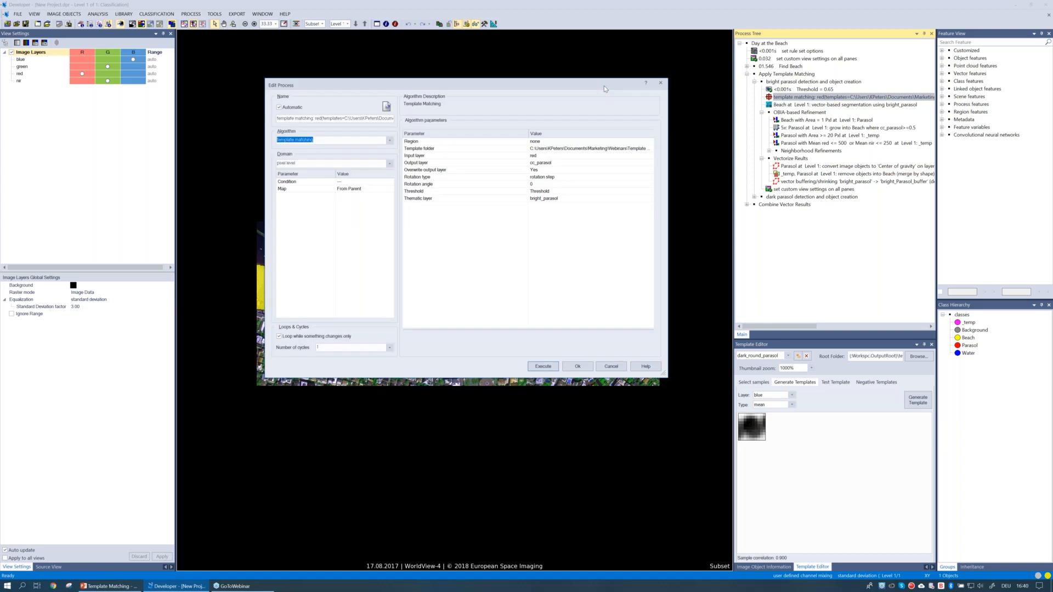
left_click(481, 150)
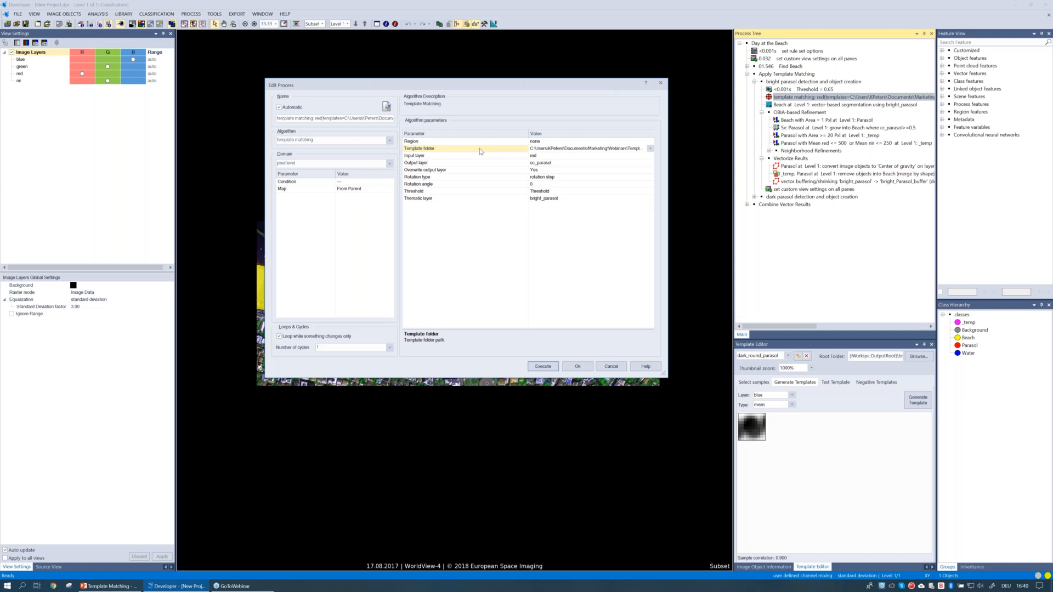
left_click(479, 161)
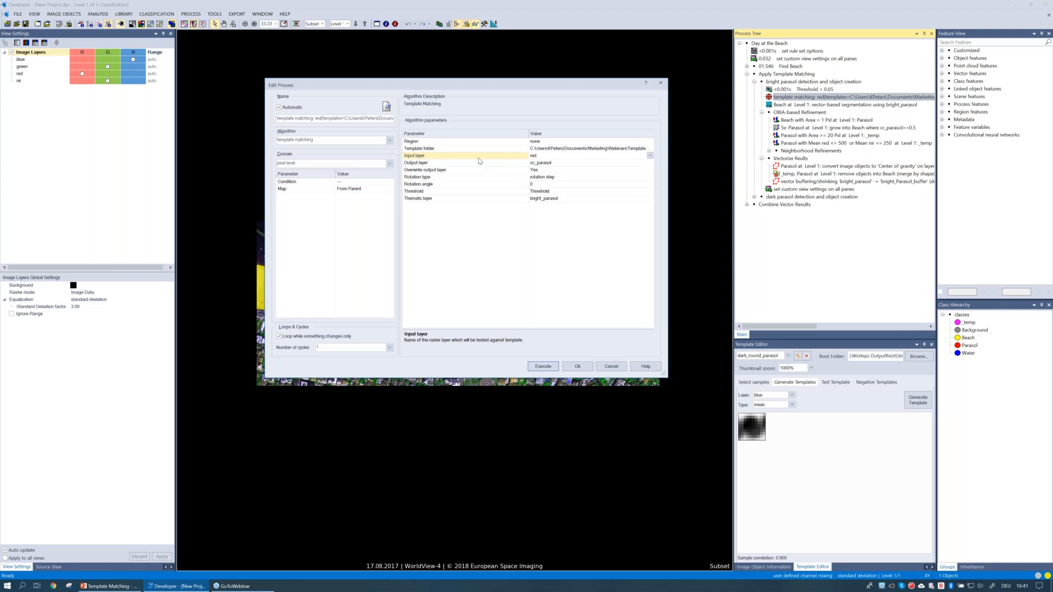
left_click(471, 165)
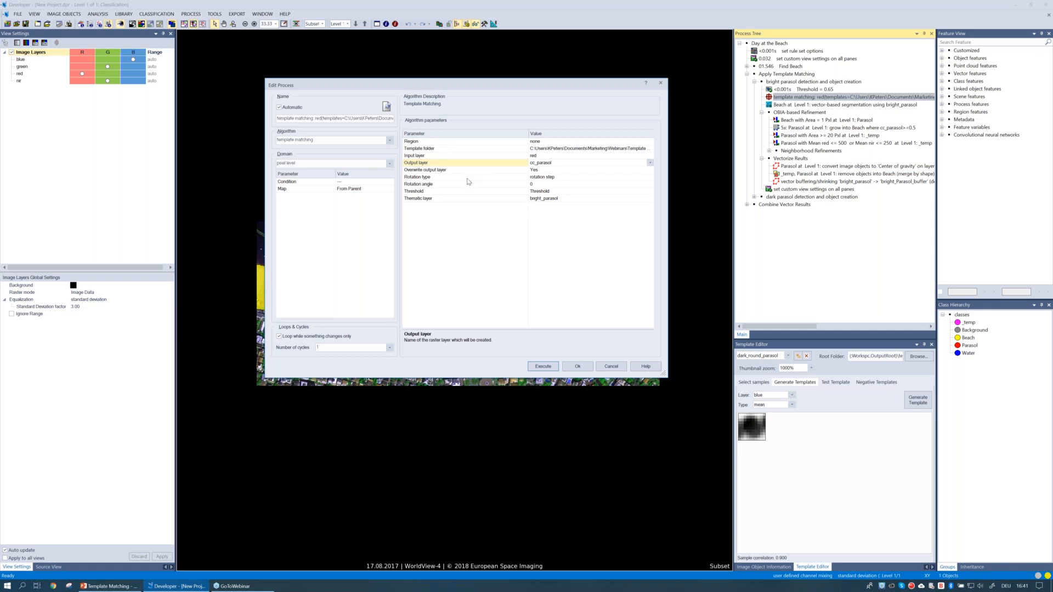
left_click(468, 178)
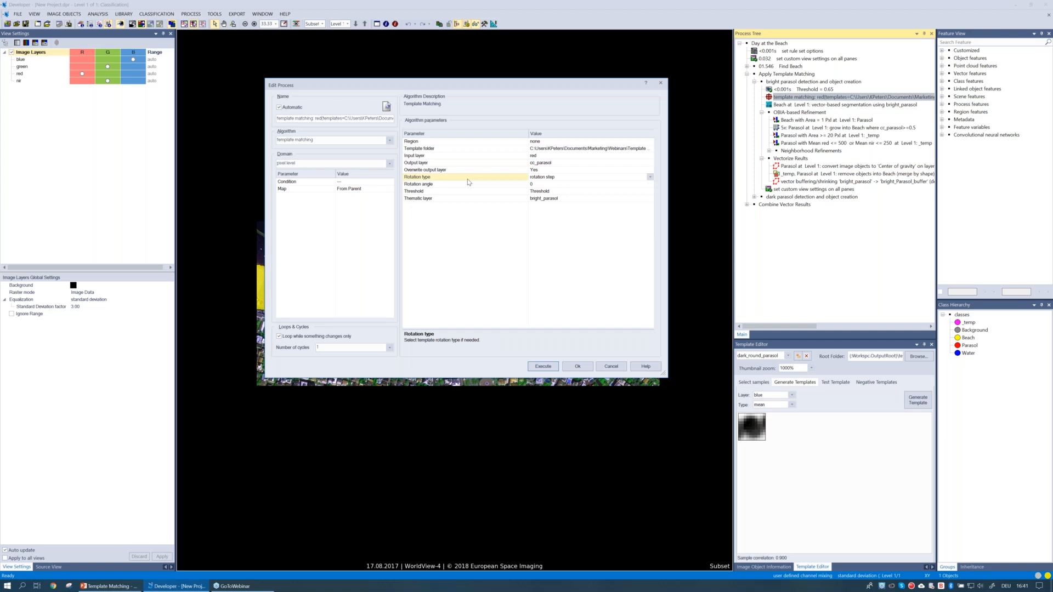
left_click(639, 182)
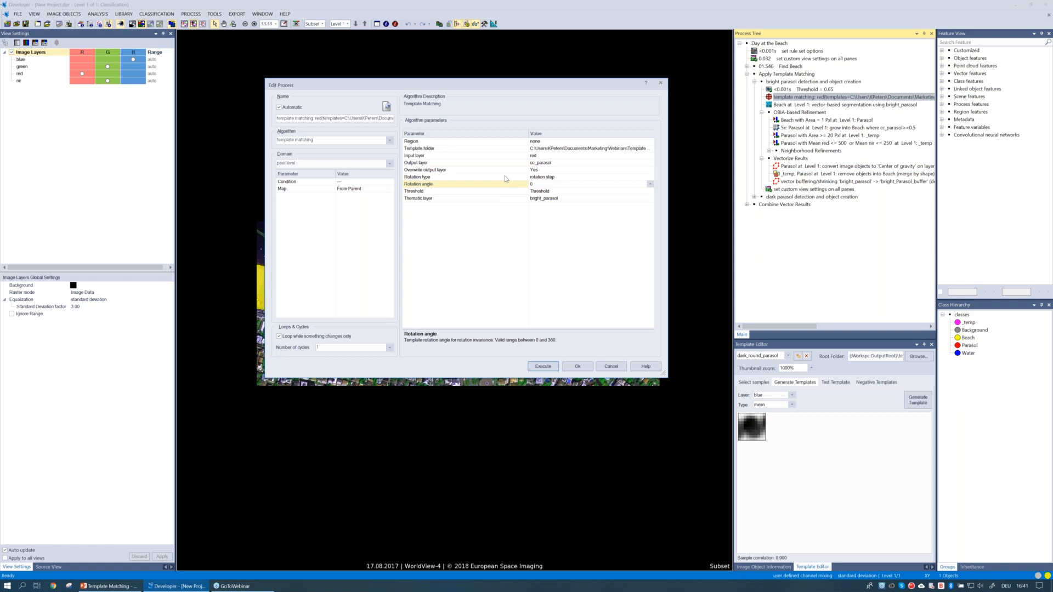
left_click(504, 178)
left_click(650, 177)
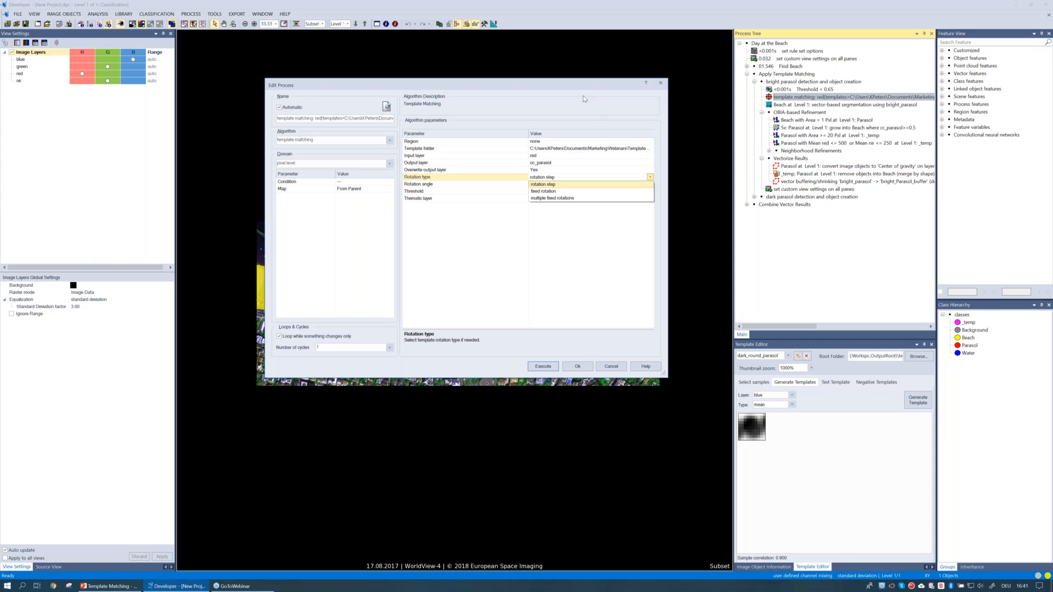
left_click(578, 114)
Review the rotation angle, threshold and thematic layer parameters and execute the bright parasol template matching
left_click(468, 184)
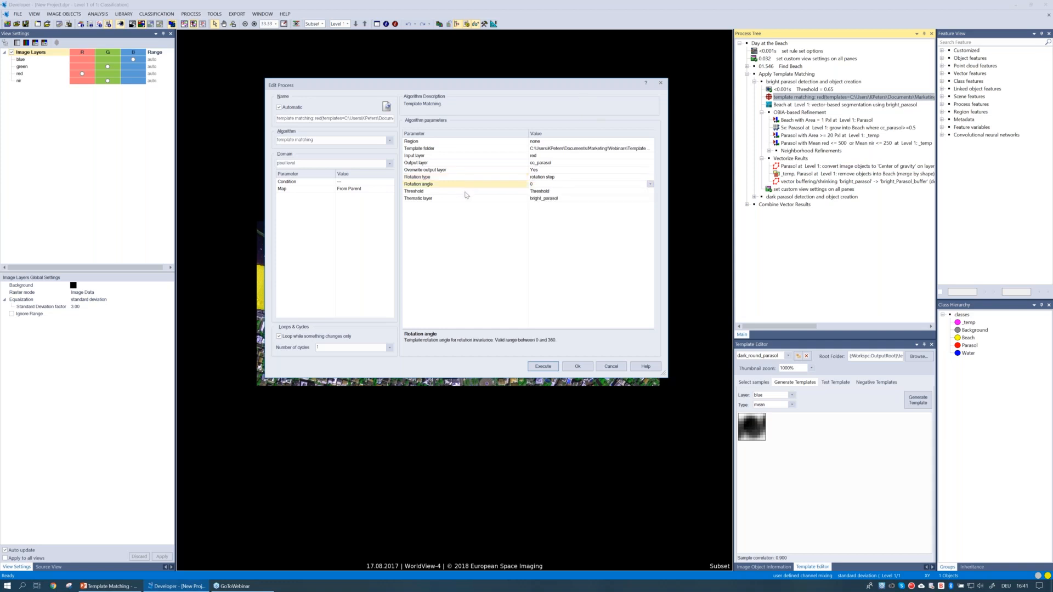
left_click(465, 192)
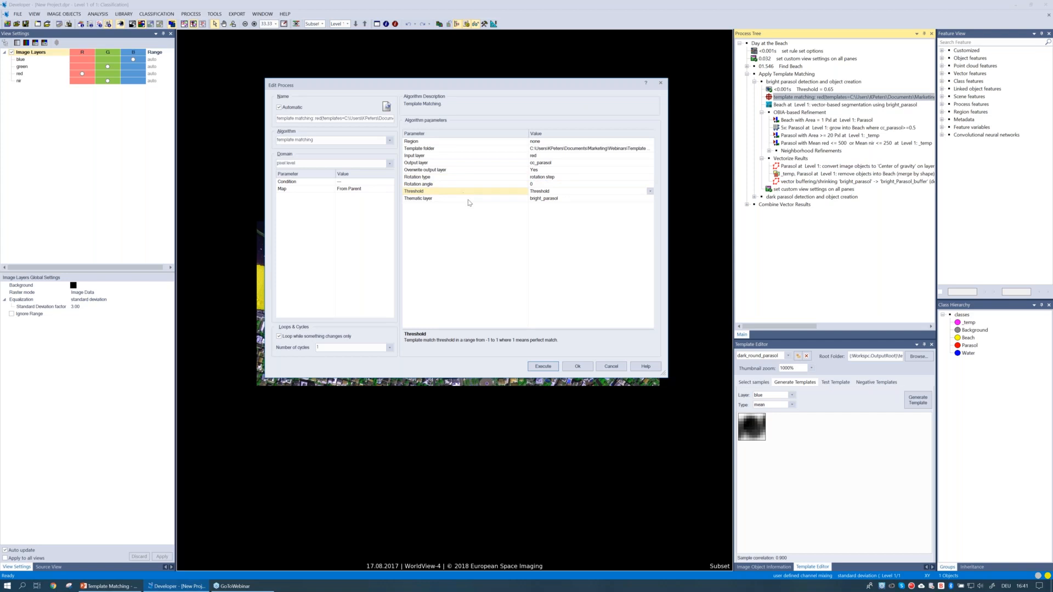
left_click(469, 203)
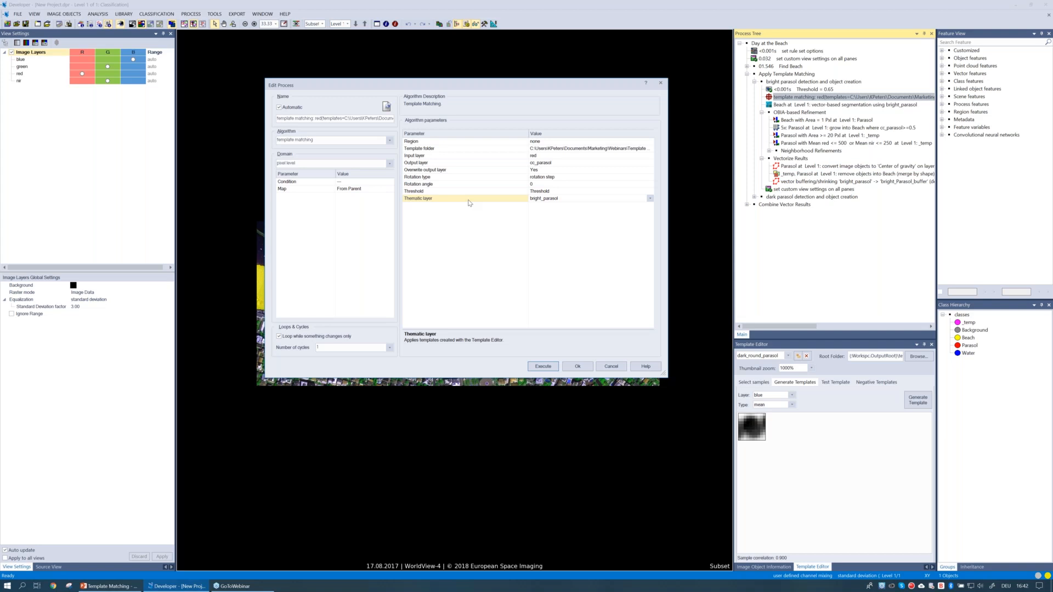
left_click(492, 194)
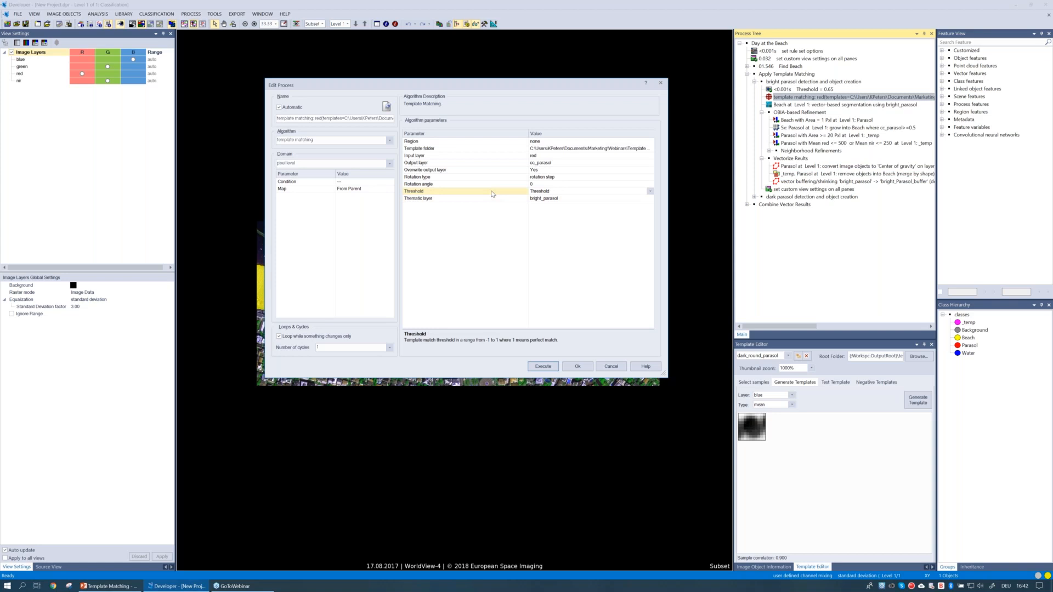
left_click(509, 199)
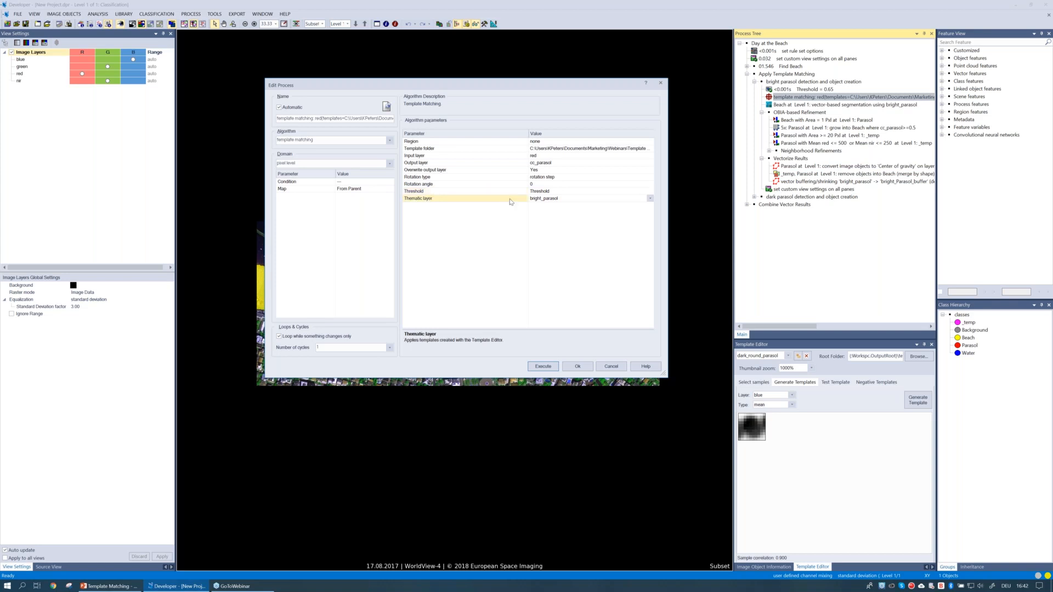
left_click(545, 371)
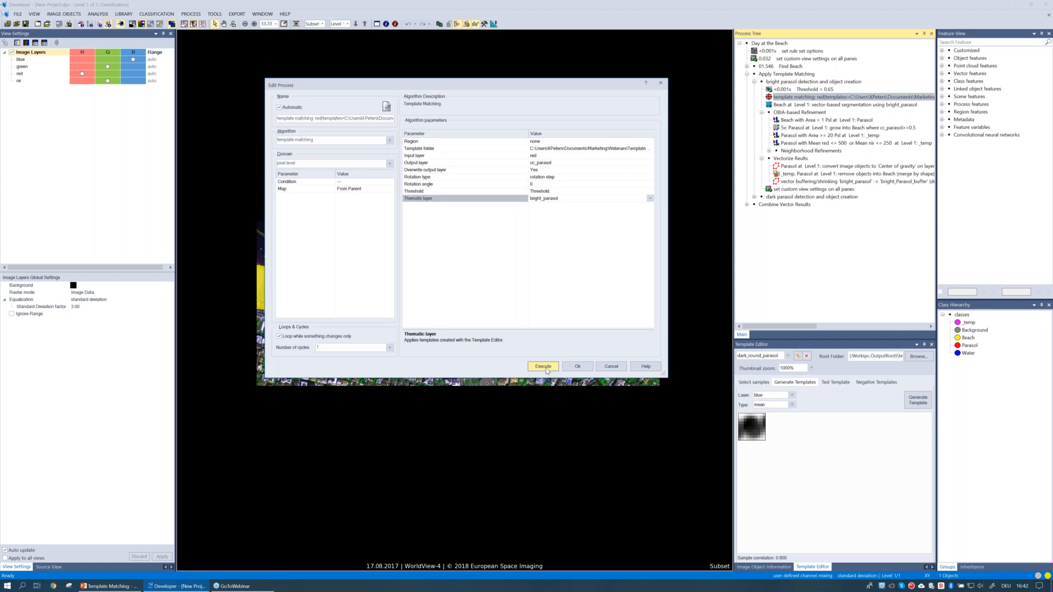
left_click(545, 367)
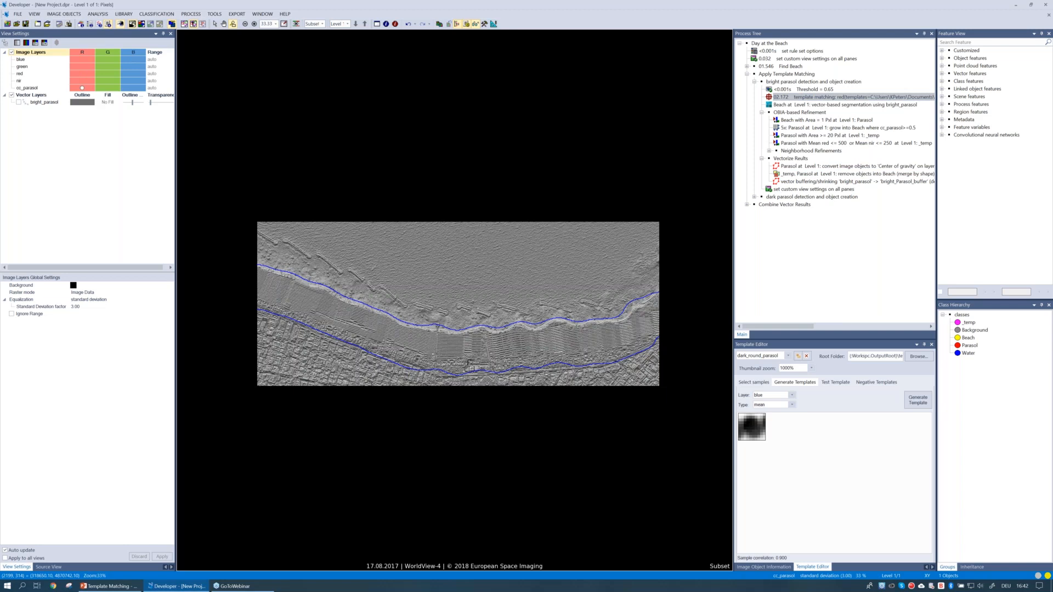
Inspect the correlation values of the cc_parasol layer closely over the parasol rows on the beach
left_click_drag(470, 363, 439, 334)
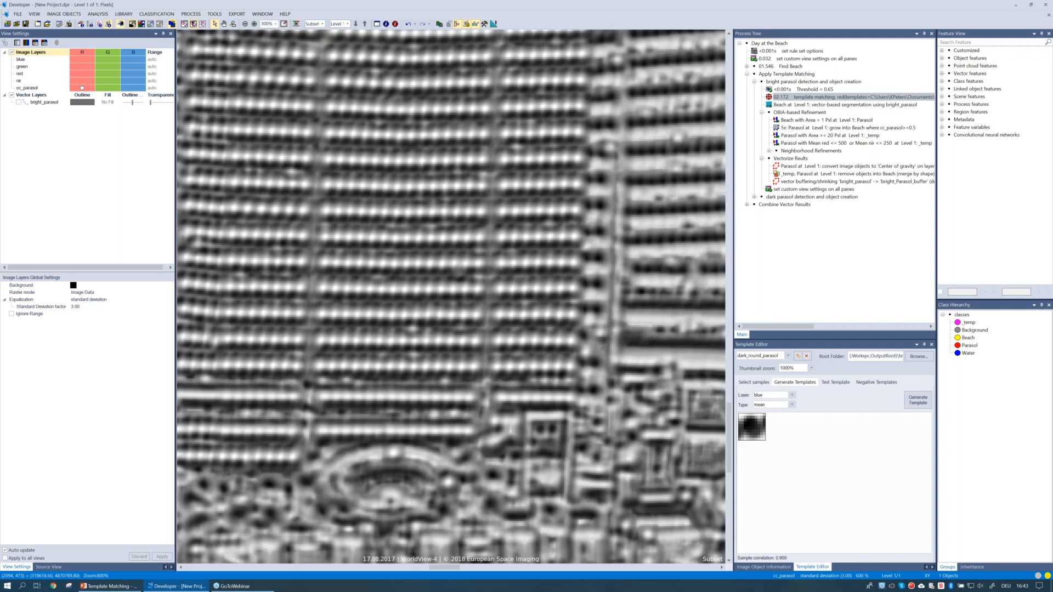
scroll(628, 196, "up", 4)
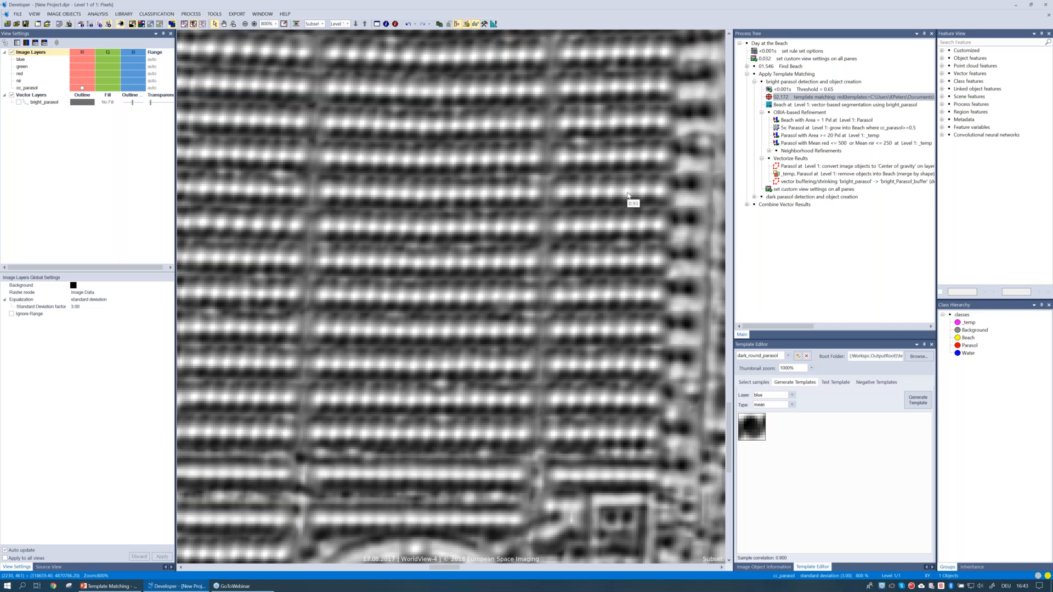
scroll(310, 208, "down", 3)
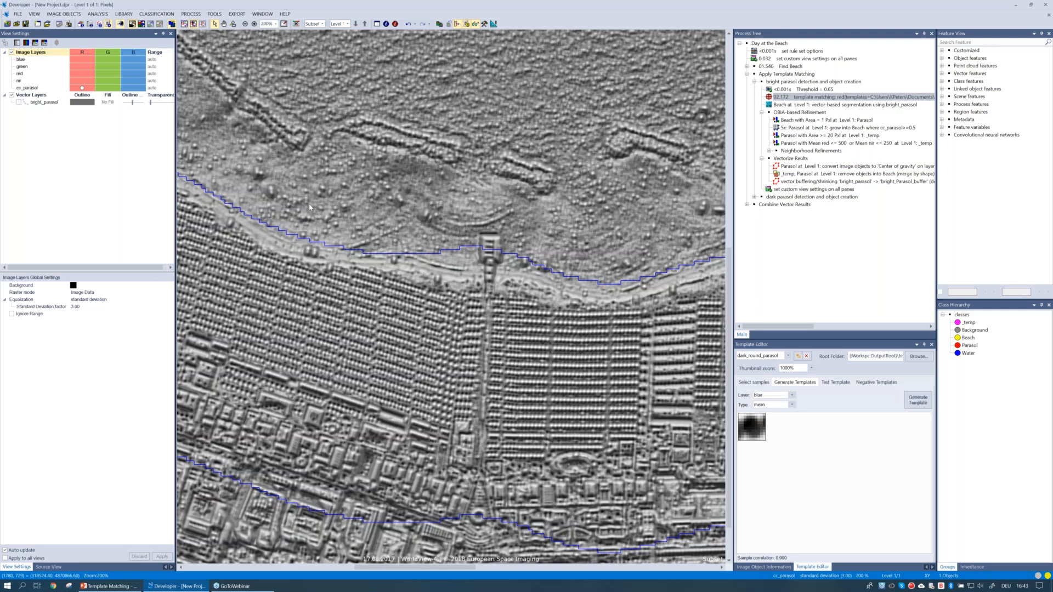
Execute the vector-based segmentation of Beach using bright_parasol, inspect it over the parasol rows, and execute the OBIA-based Refinement
left_click(800, 105)
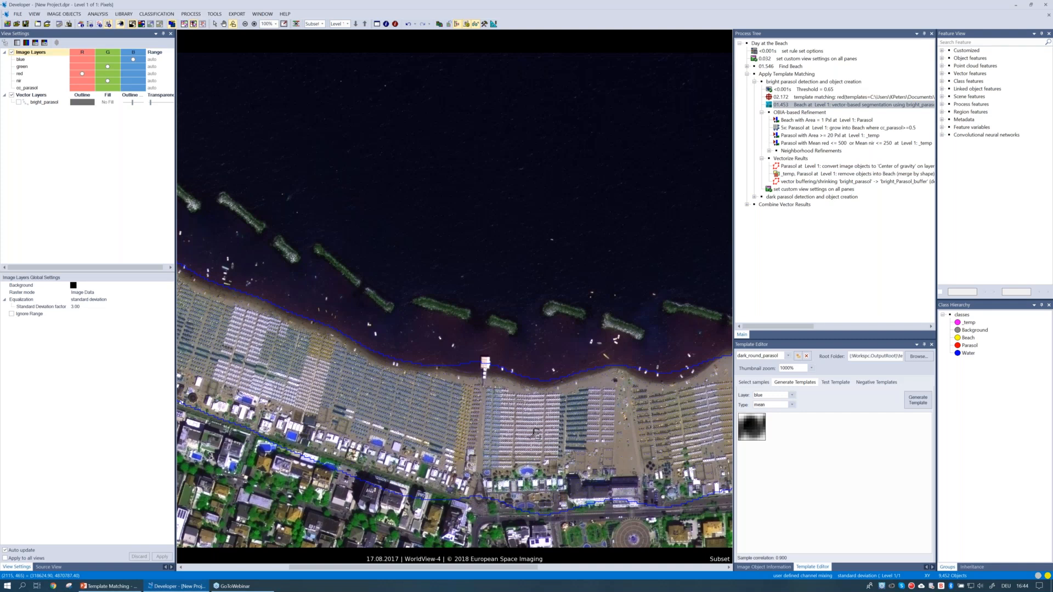
scroll(536, 434, "up", 2)
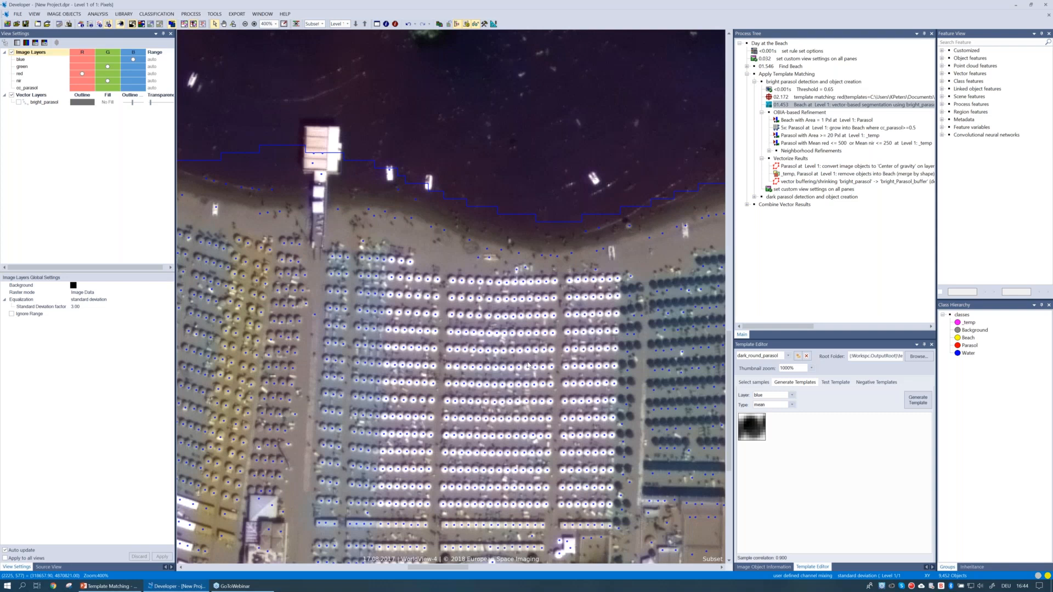
left_click(799, 112)
key("F5")
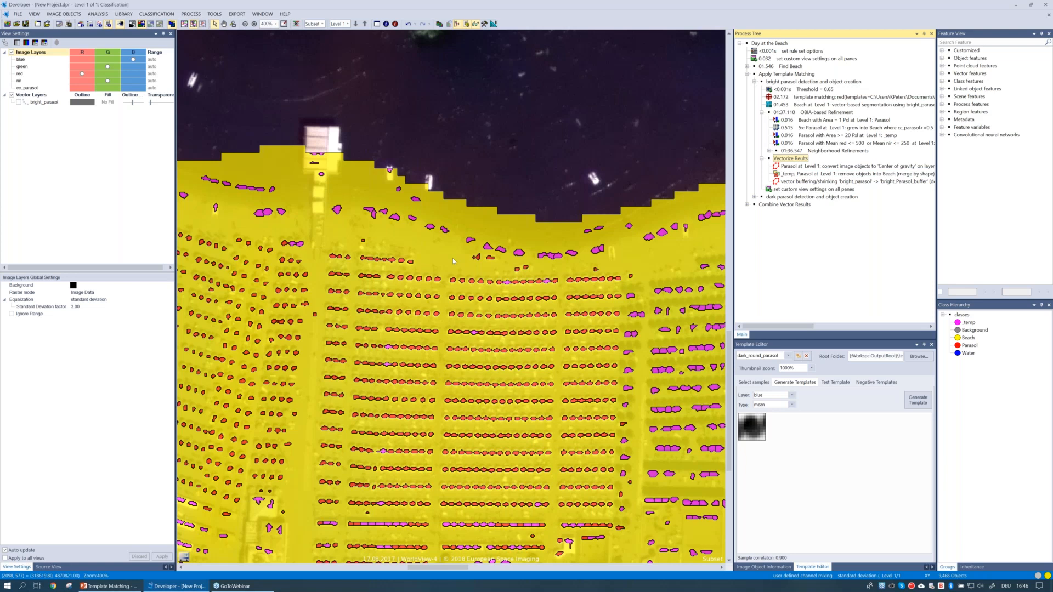
Execute the bright parasol Vectorize Results processes and review the center of gravity conversion and the vector buffering
scroll(366, 361, "down", 1)
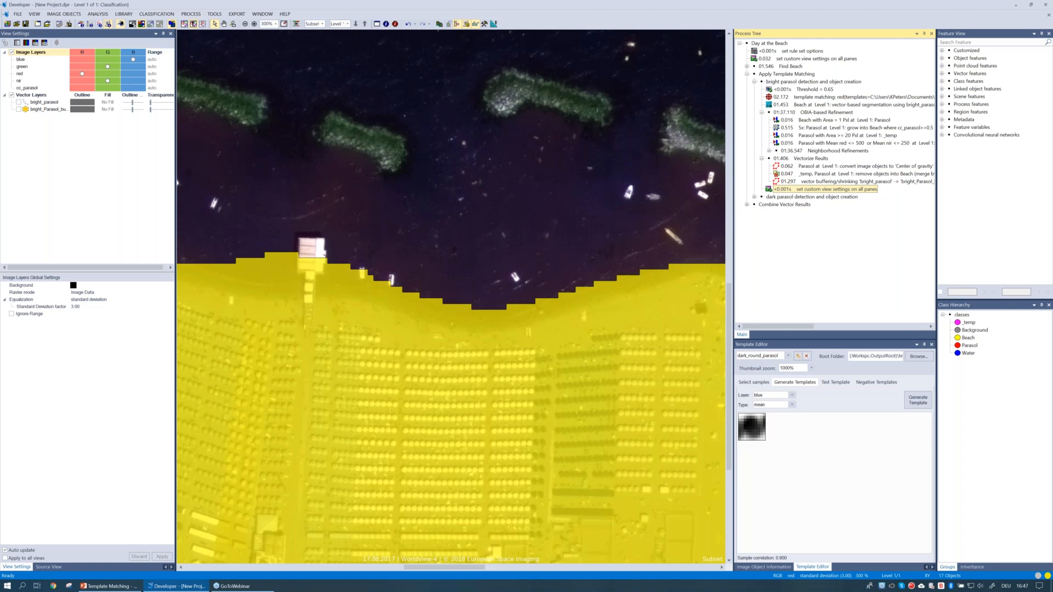
left_click(828, 167)
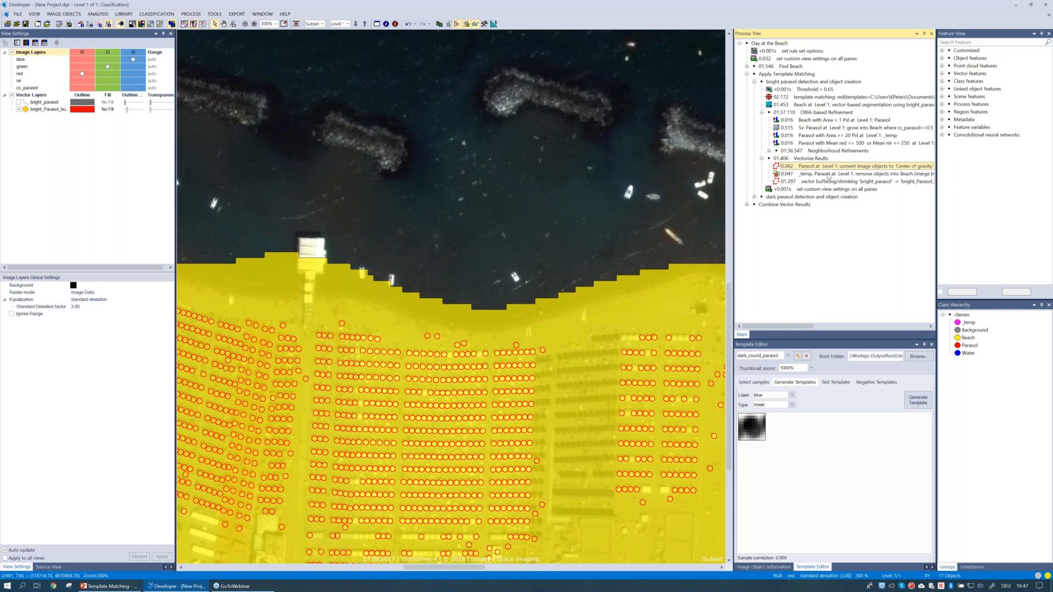
double_click(828, 181)
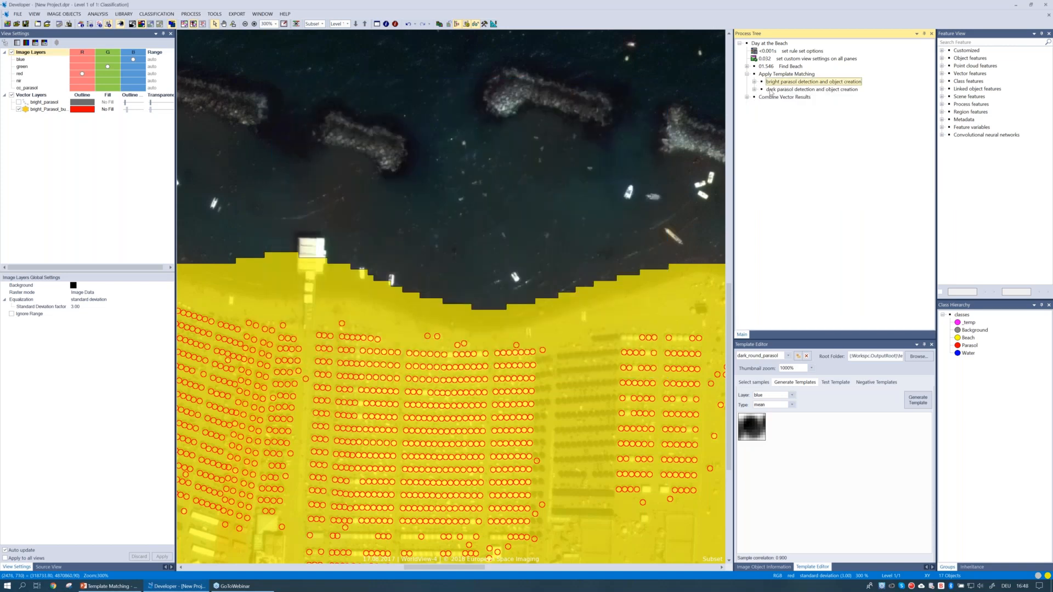
Execute the whole dark parasol detection and object creation branch, and expand and execute Combine Vector Results
left_click(771, 90)
key("F5")
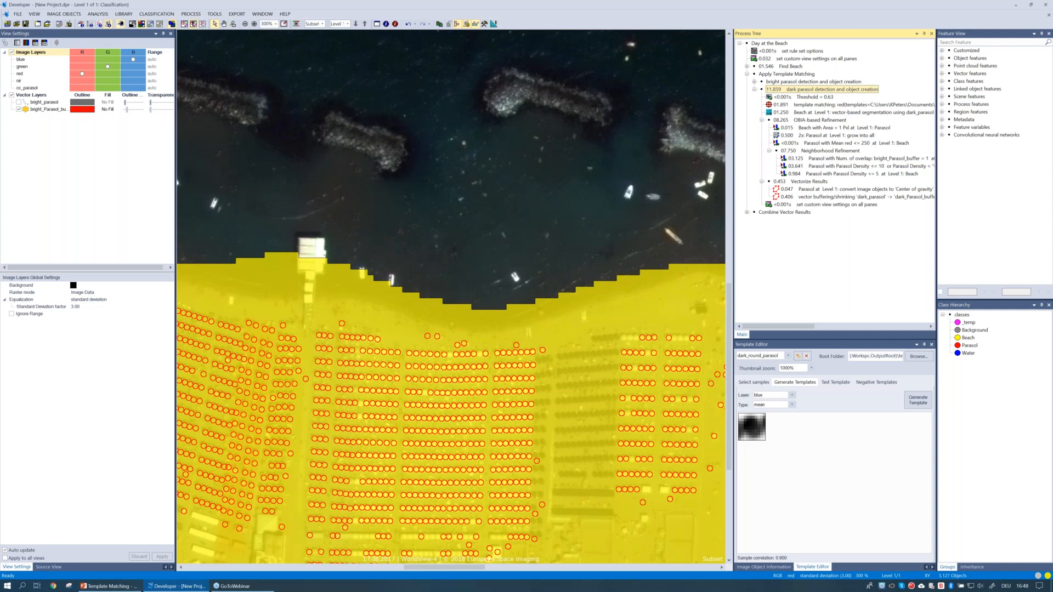
left_click(746, 212)
left_click(784, 212)
key("F5")
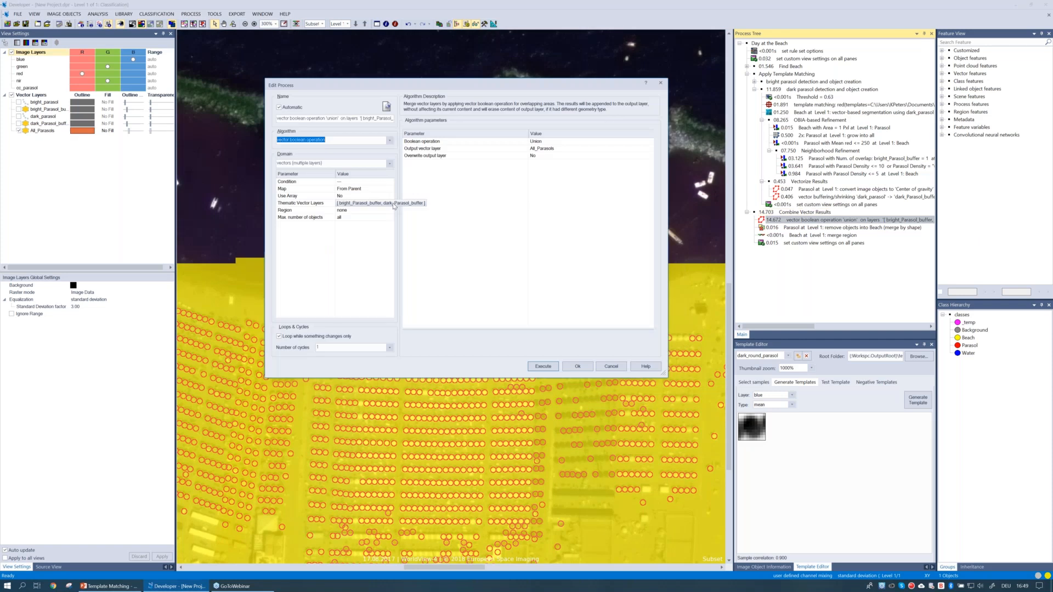
Review the vector boolean union process with its input layers and All_Parasols output, and inspect the combined parasols along the whole beach
left_click(613, 370)
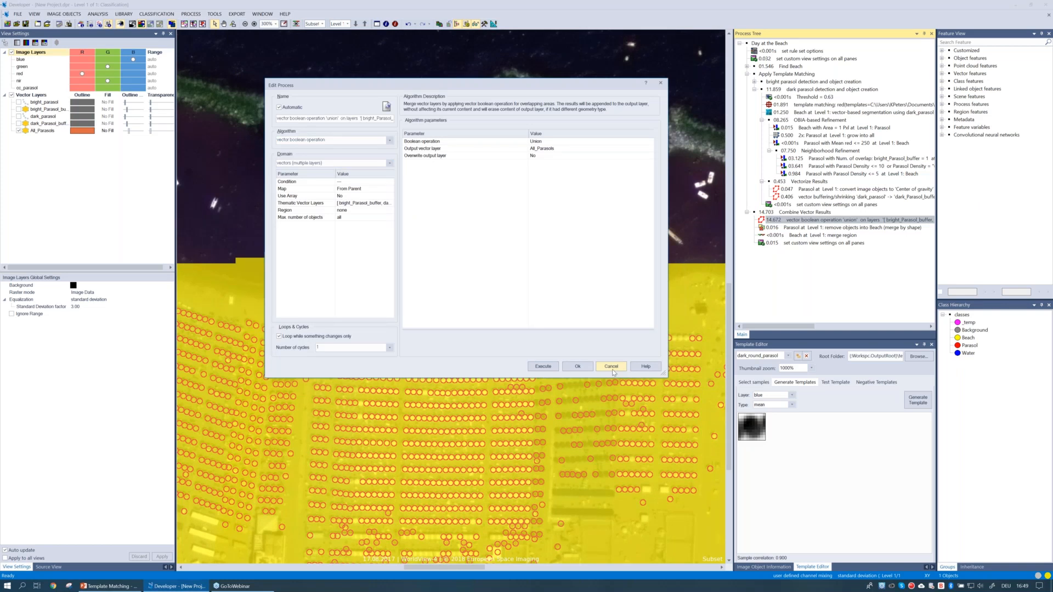
left_click(612, 366)
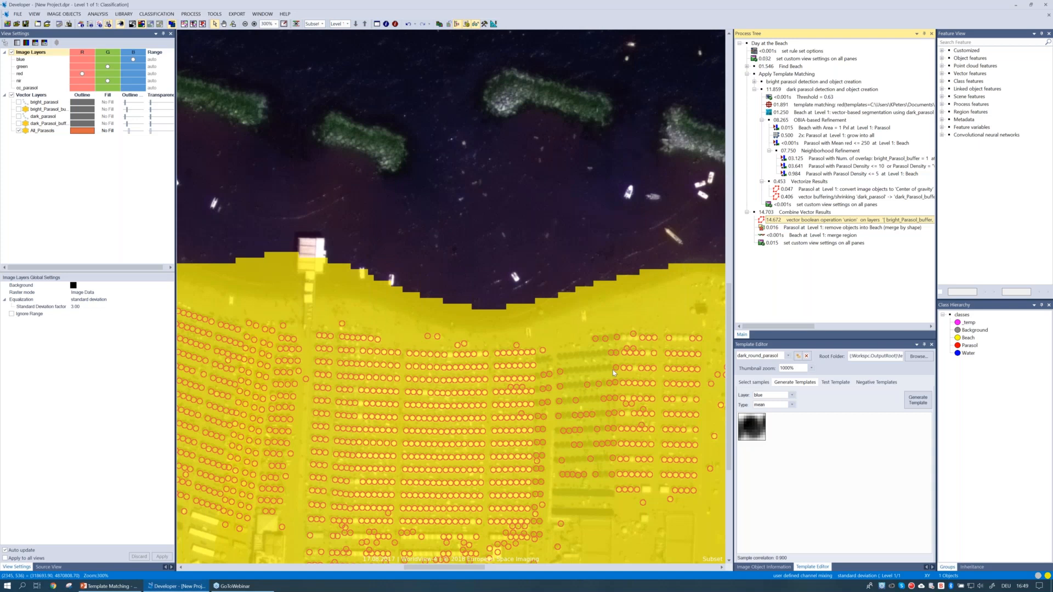
scroll(614, 370, "down", 2)
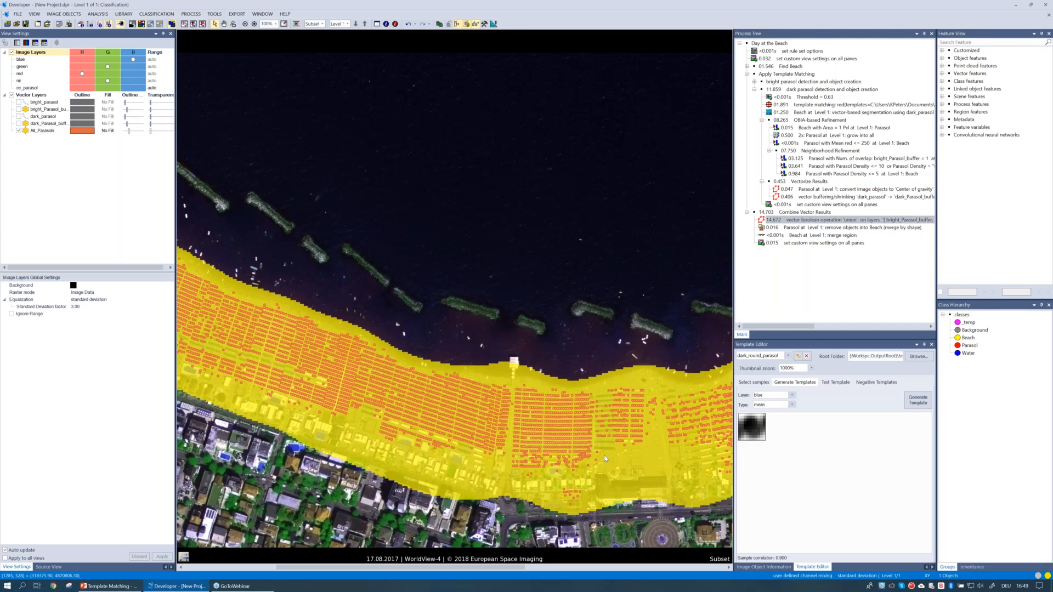
scroll(604, 458, "down", 2)
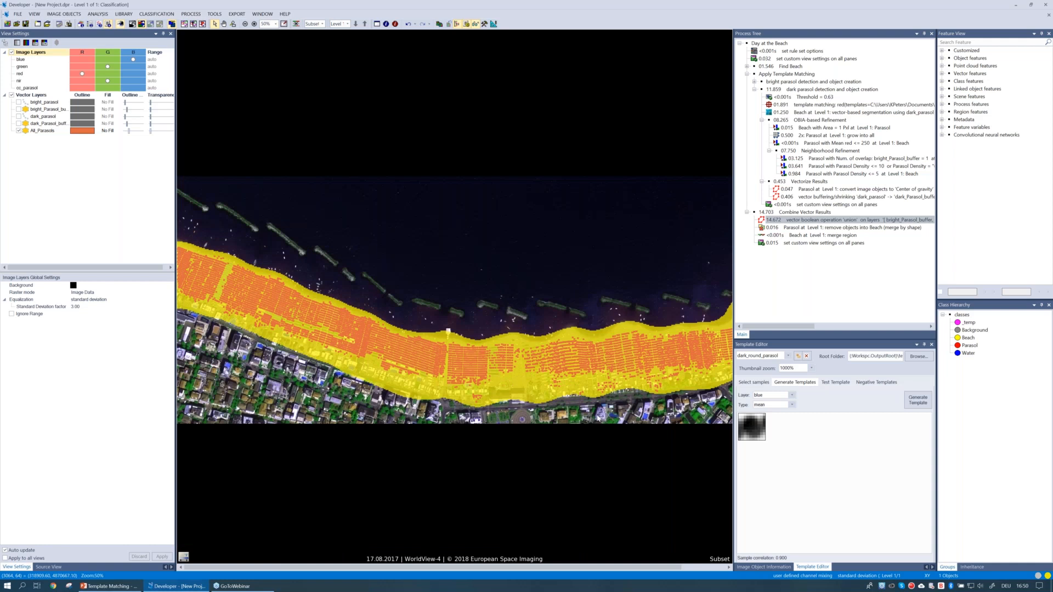
Look up the number of vector objects in All_Parasols in the image object information, and switch to the Template Matching presentation
left_click(755, 568)
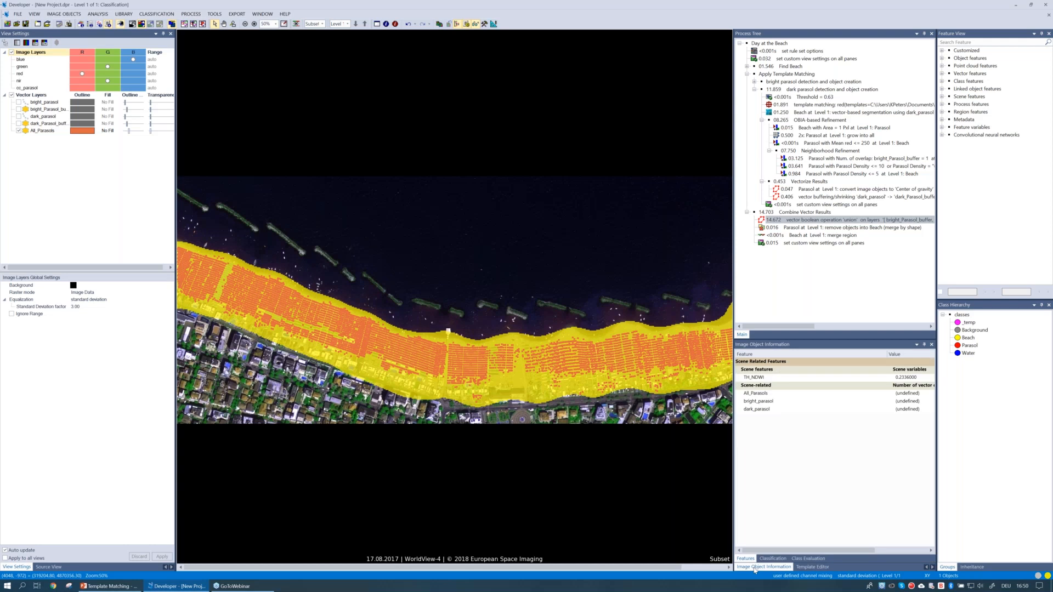
left_click(771, 394)
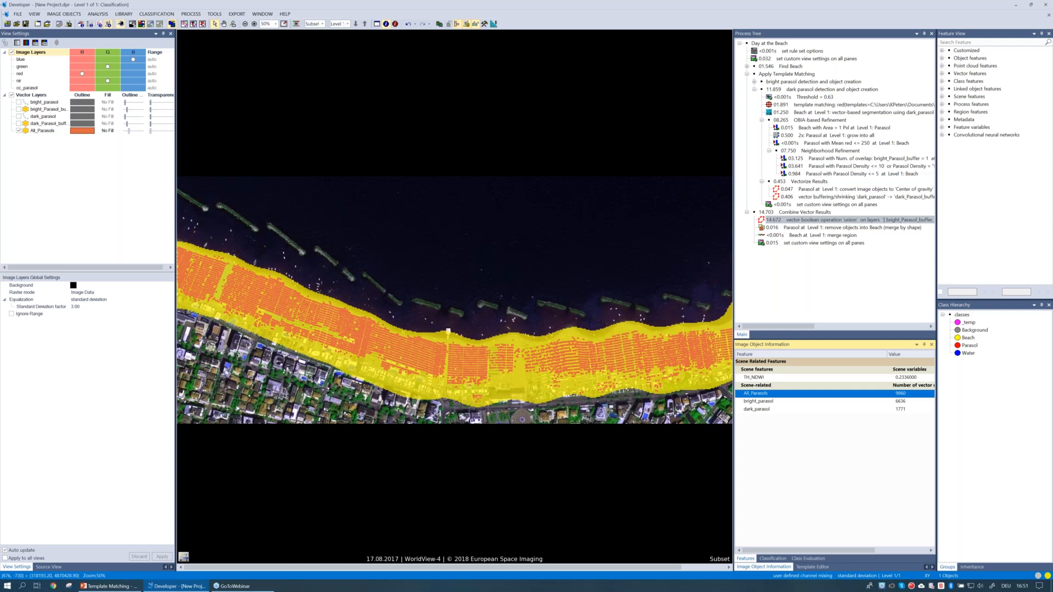
left_click(124, 587)
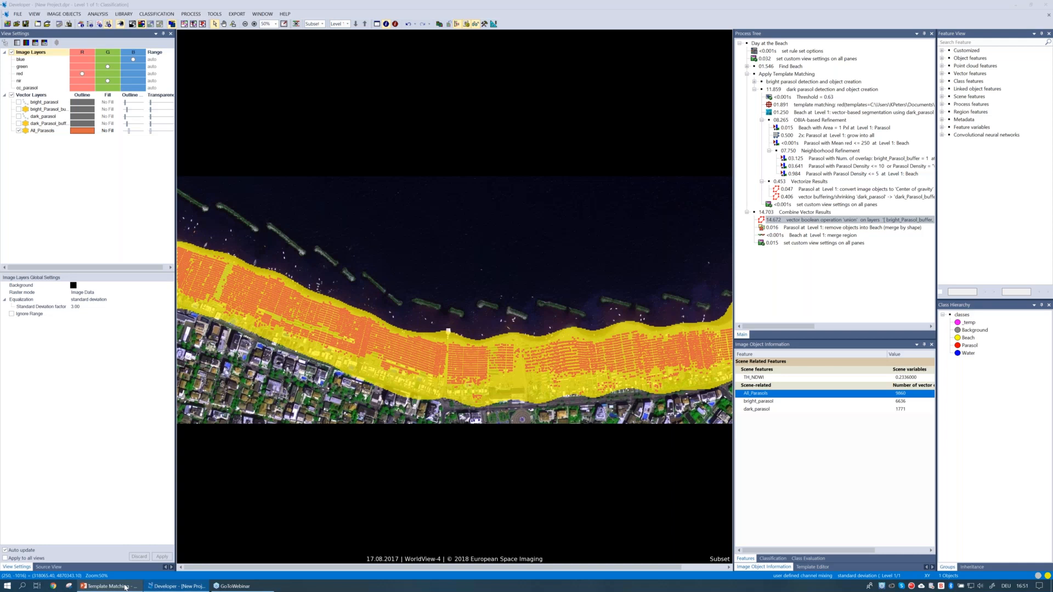
left_click(126, 586)
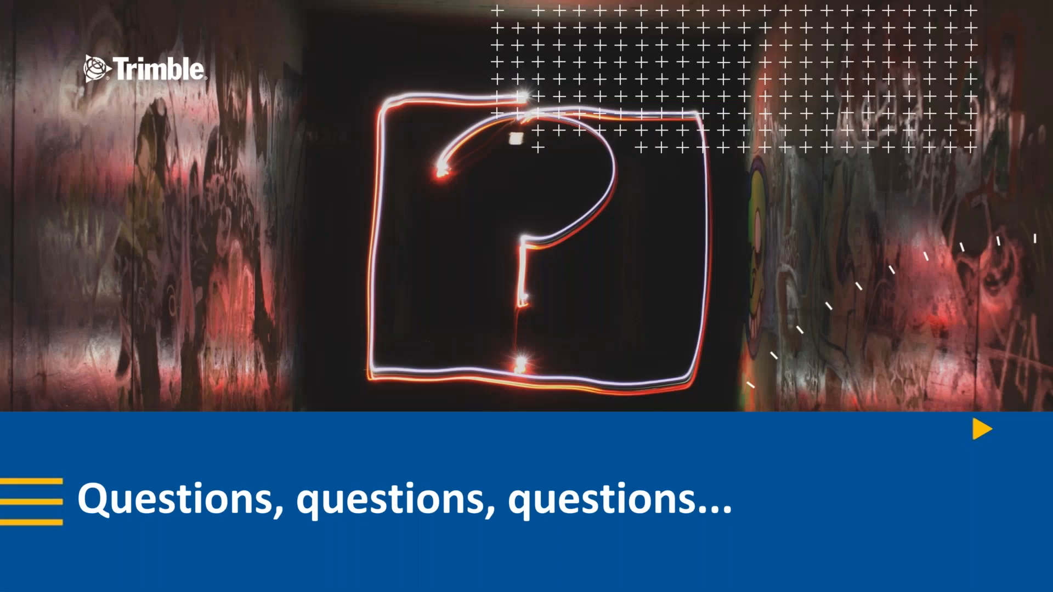